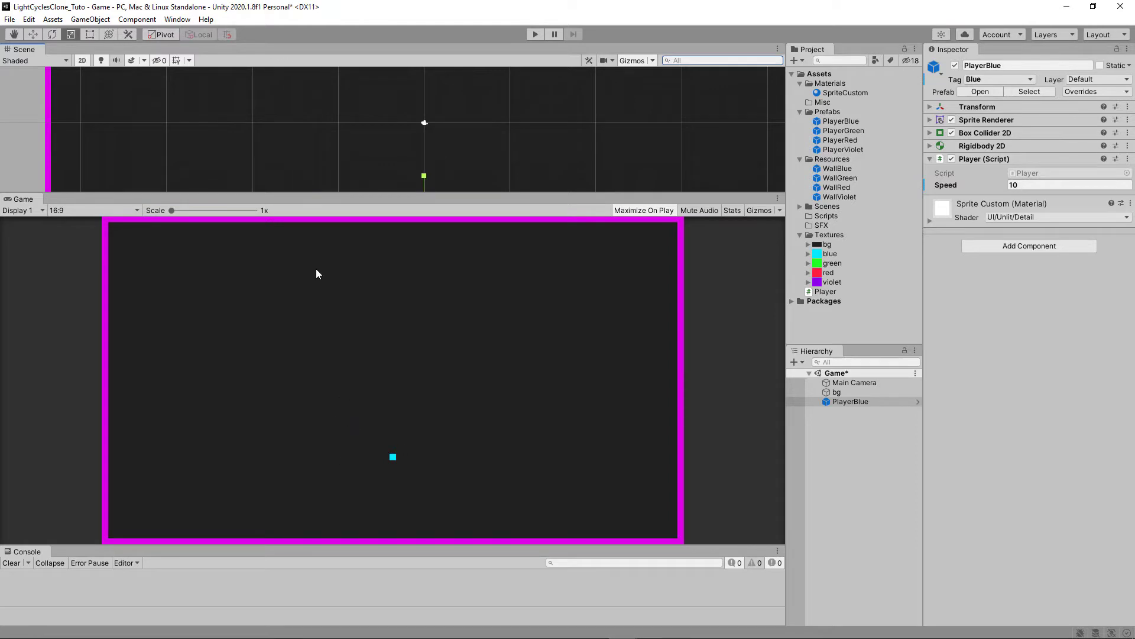
Step: Install the Post Processing package from the Unity Registry and close the Package Manager
left_click(177, 19)
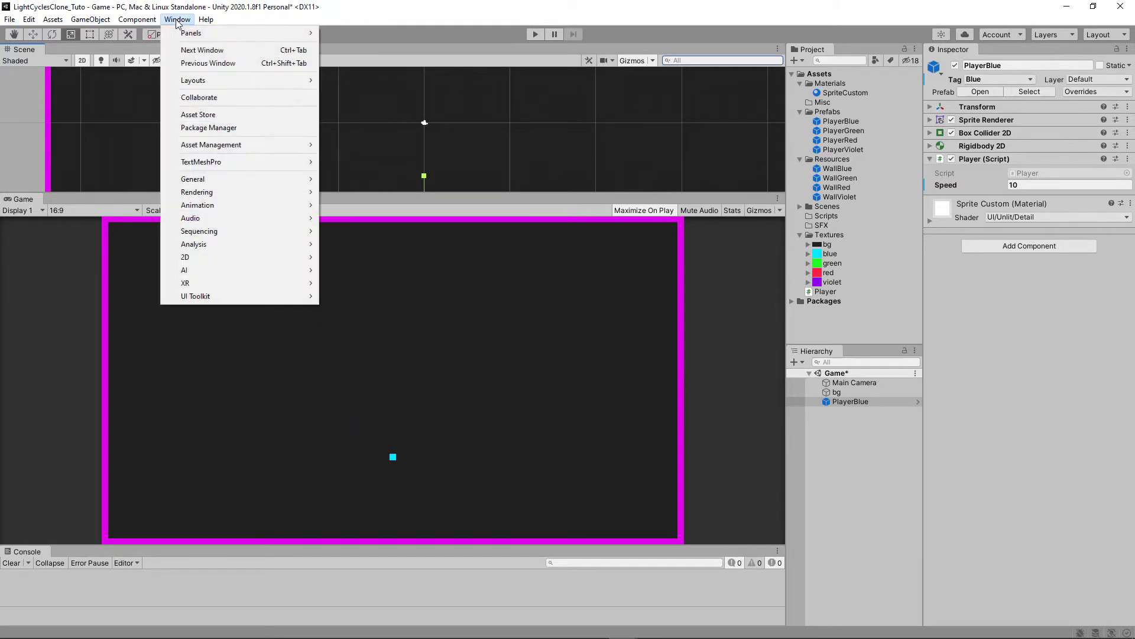
left_click(254, 126)
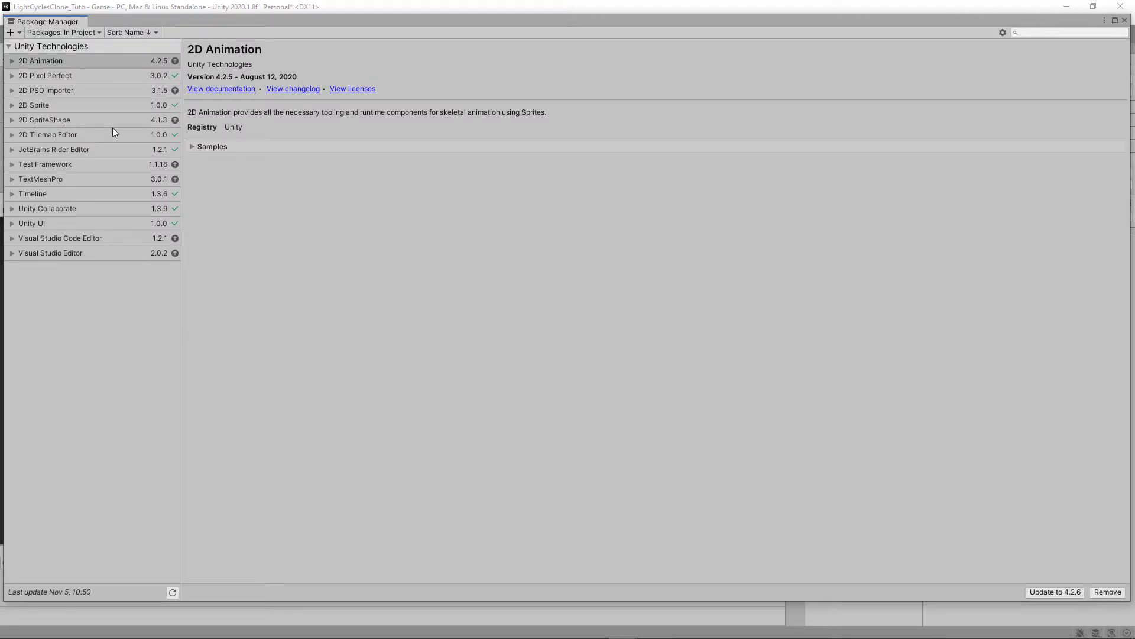
left_click(82, 30)
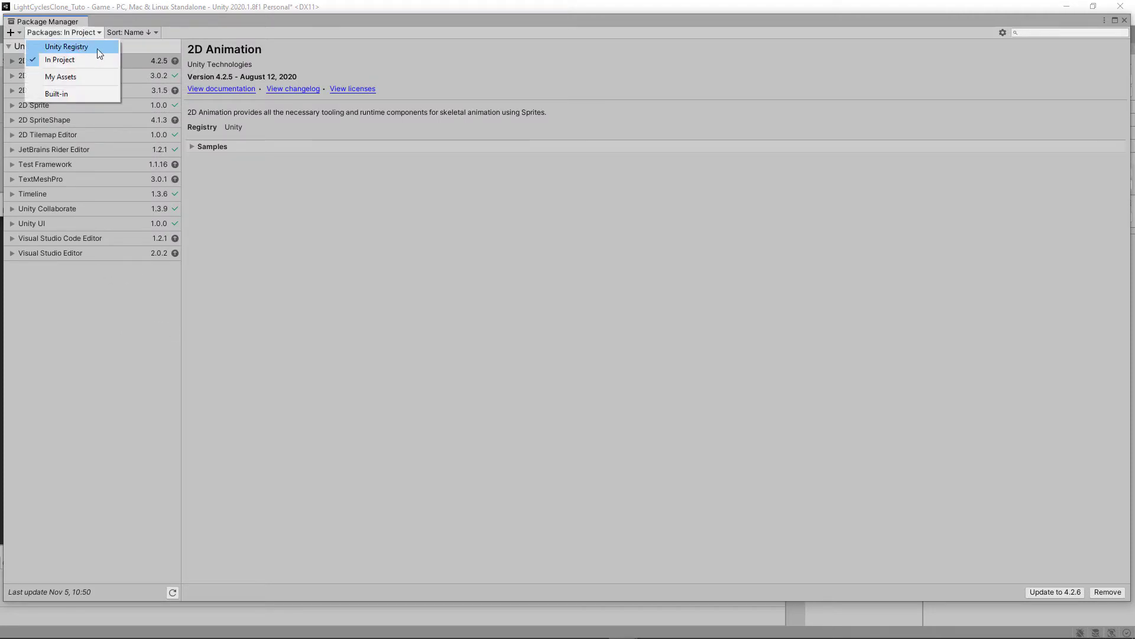
left_click(97, 48)
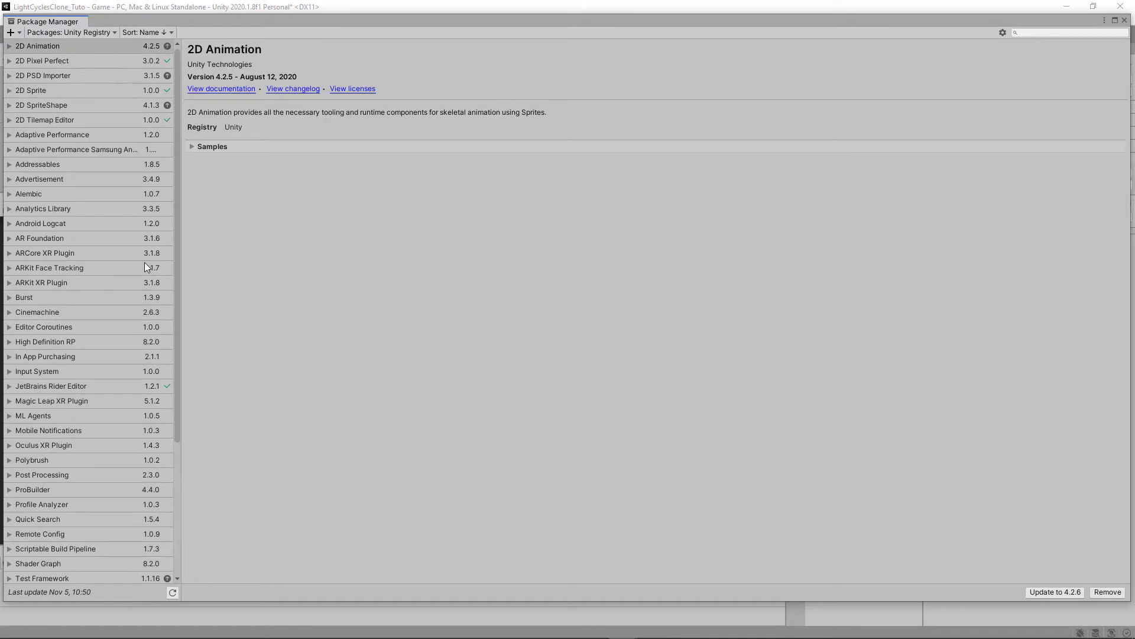
left_click(55, 474)
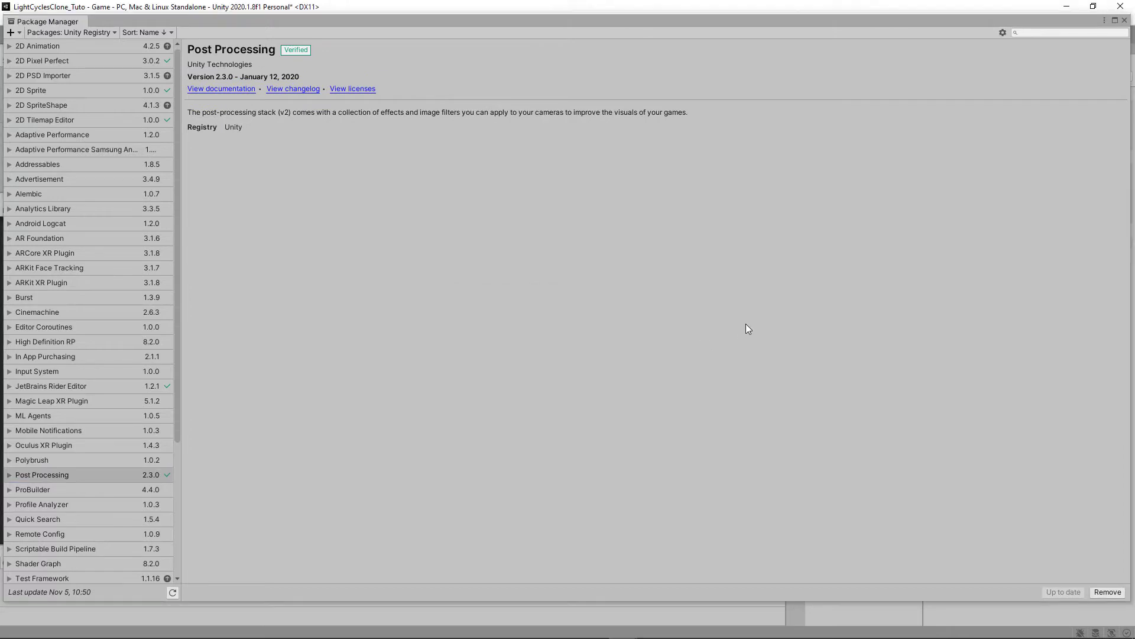
left_click(1125, 20)
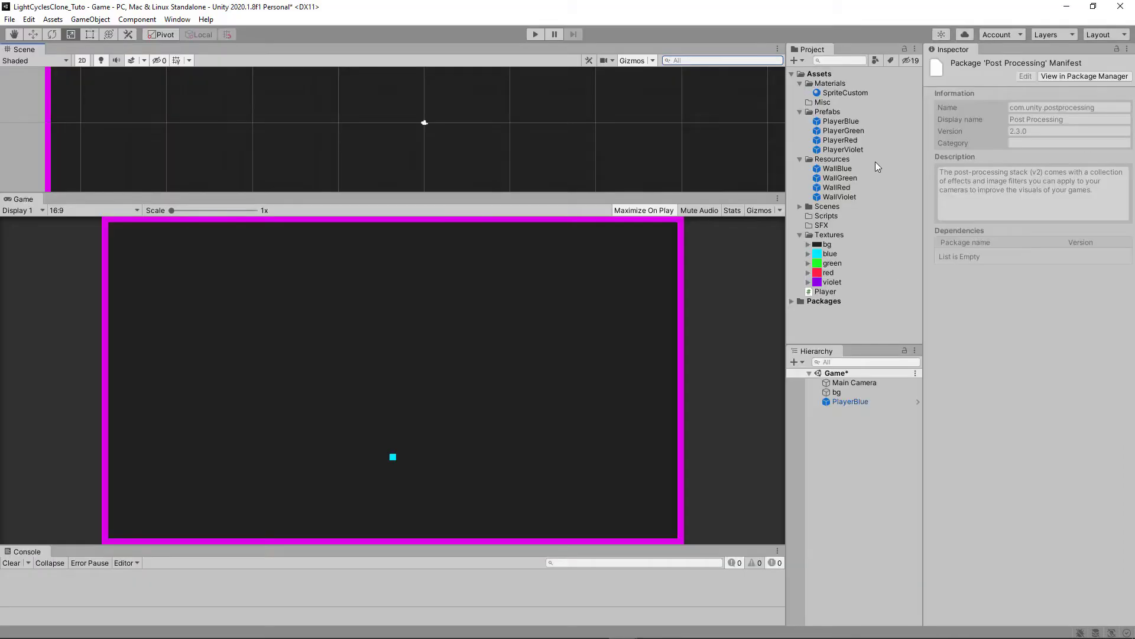
Step: Add a new layer named "post" as User Layer 8, starting from the Main Camera's layer options
left_click(864, 382)
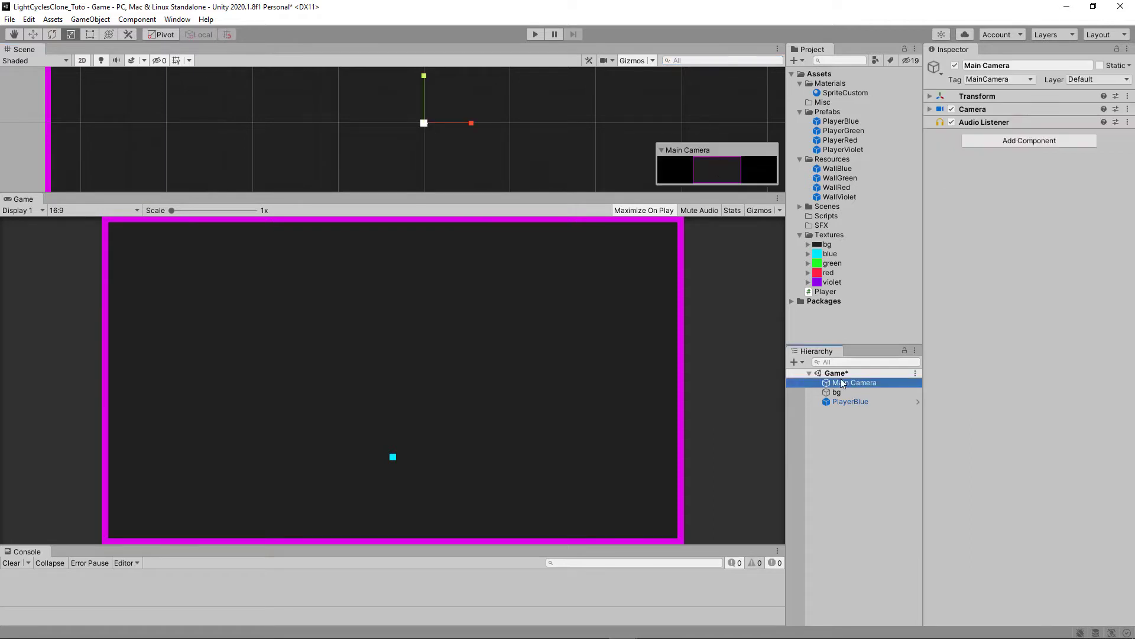
left_click(1101, 79)
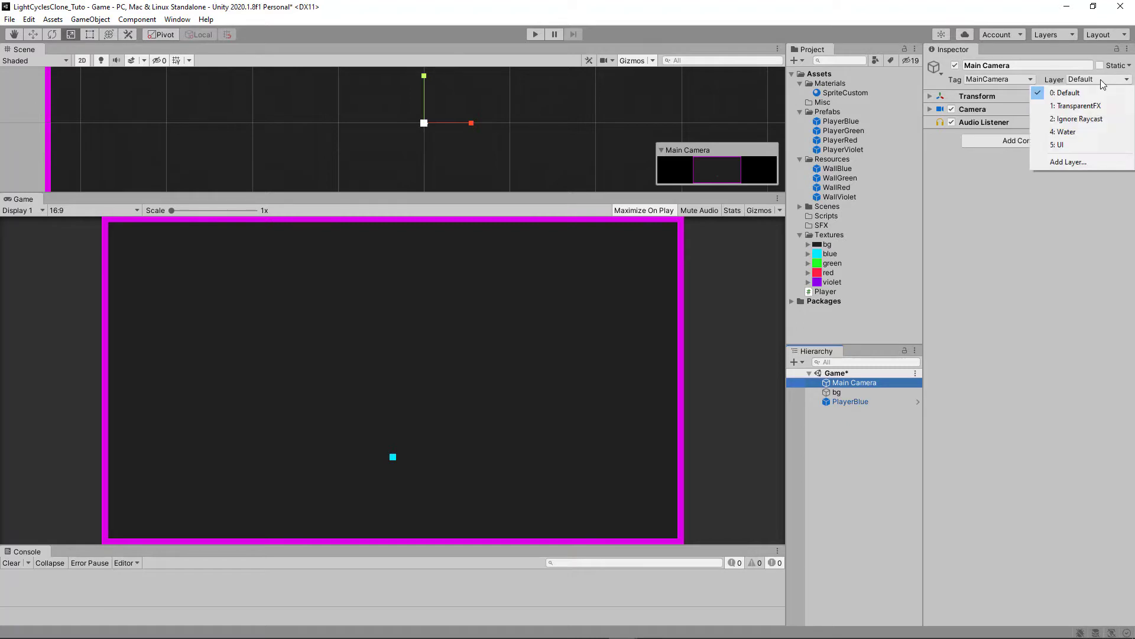
left_click(1059, 161)
type("post")
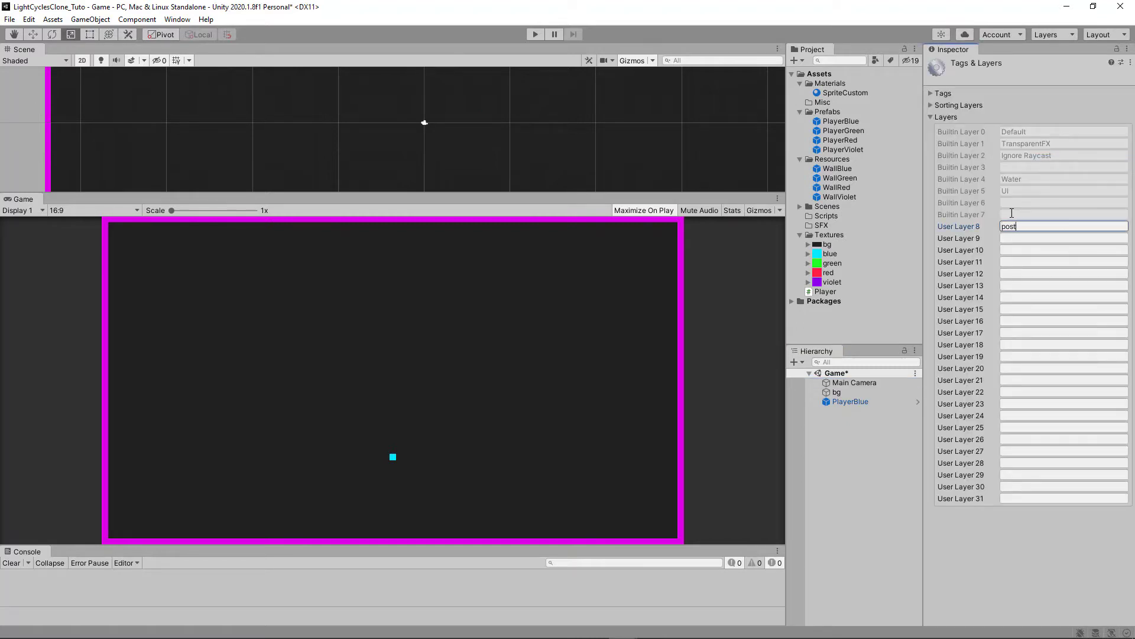
Step: Assign the Main Camera to the post layer
left_click(857, 383)
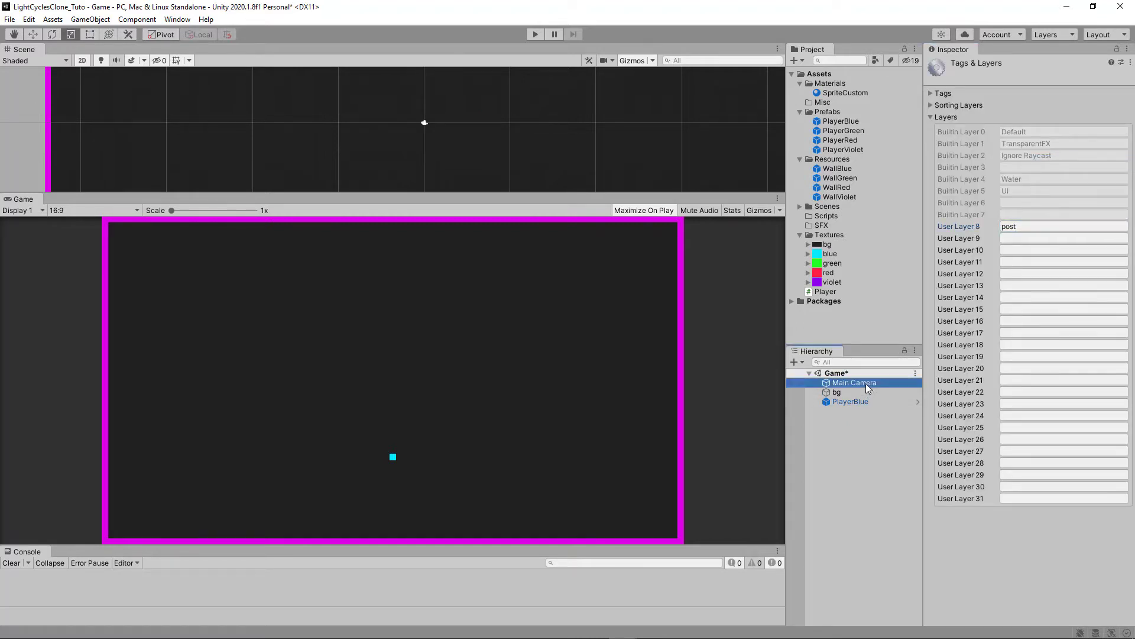
left_click(1111, 80)
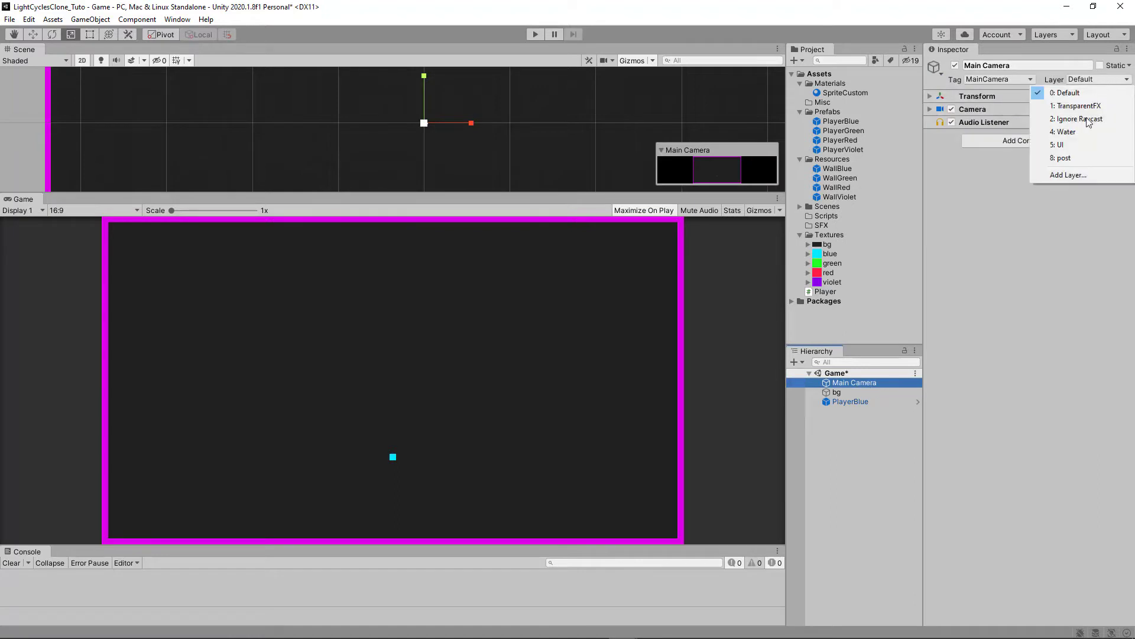
left_click(1076, 172)
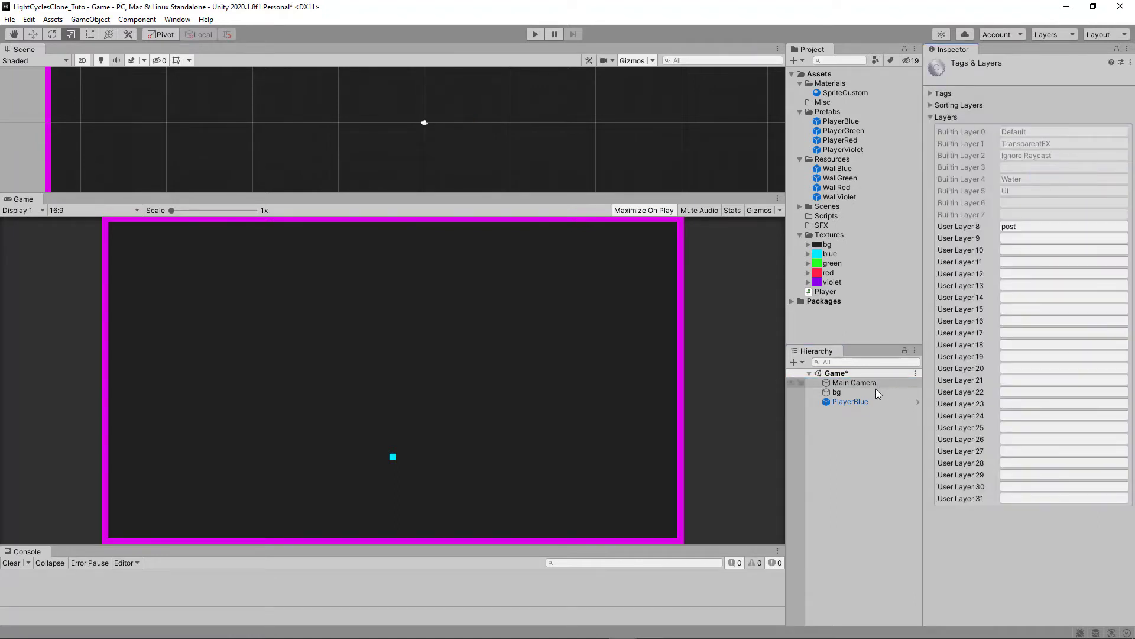
left_click(857, 381)
left_click(1084, 83)
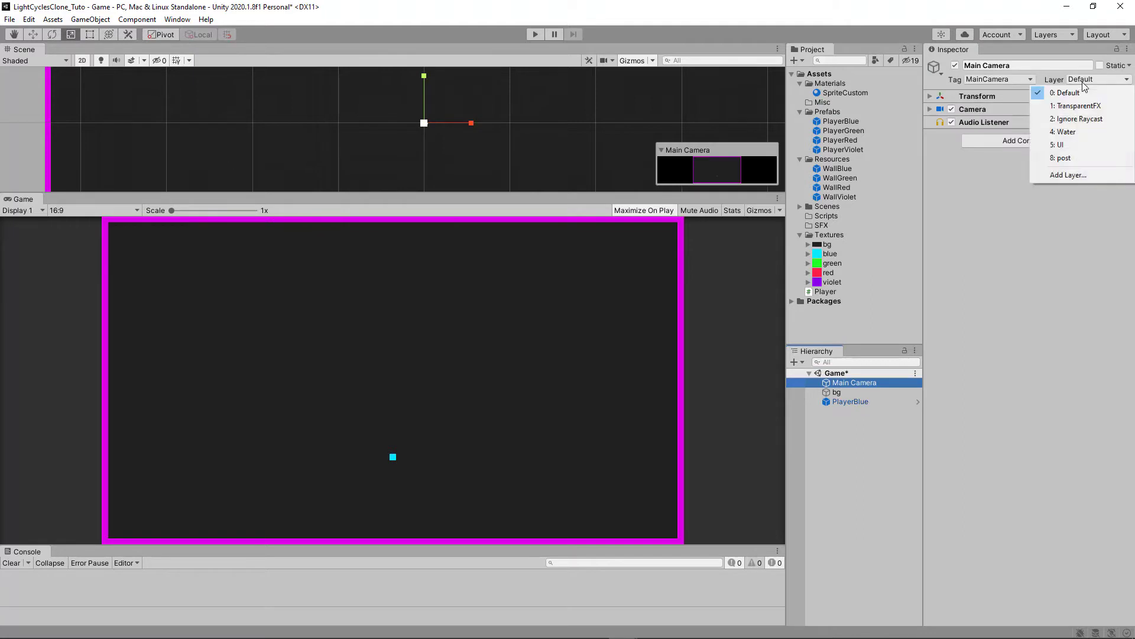
left_click(1068, 159)
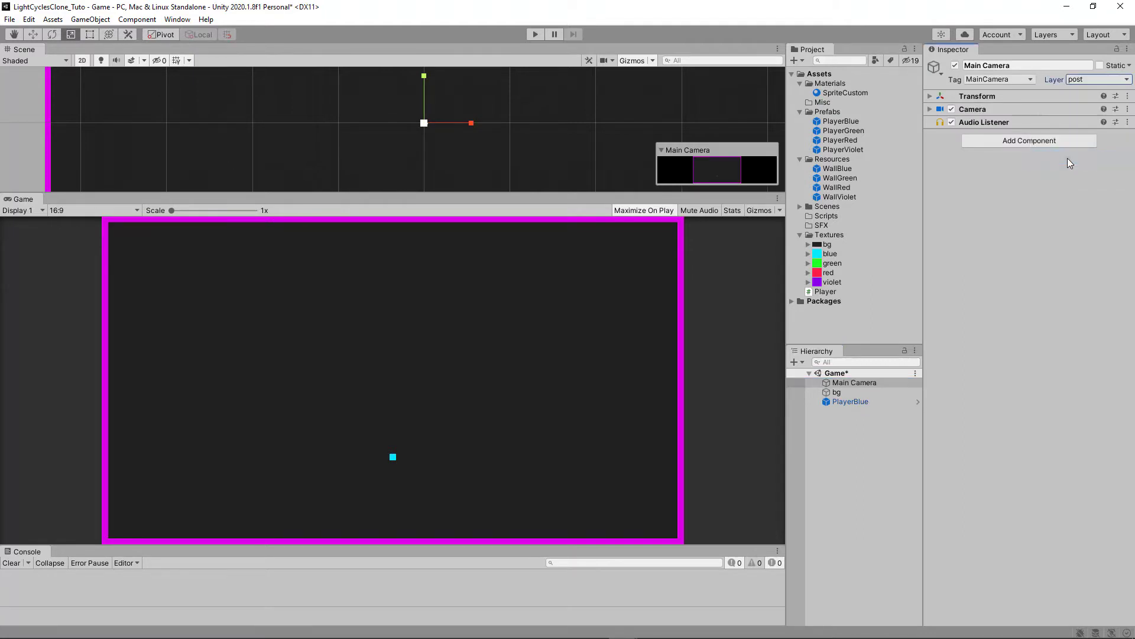
Step: Add a Post-process Volume and a Post-process Layer component to the Main Camera
left_click(1028, 141)
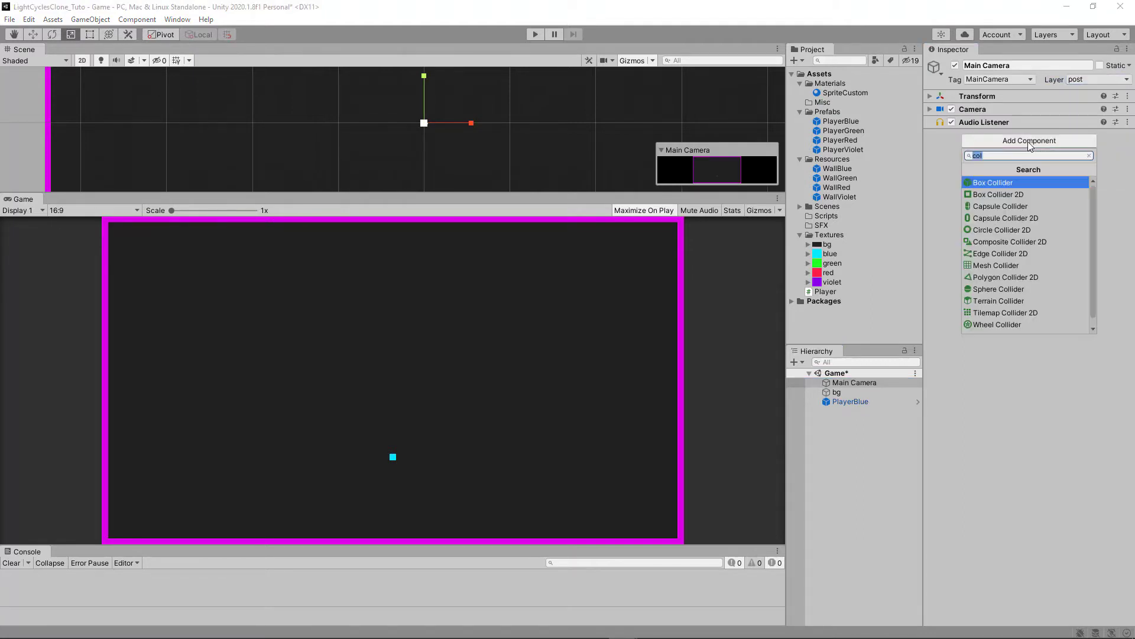
type("post")
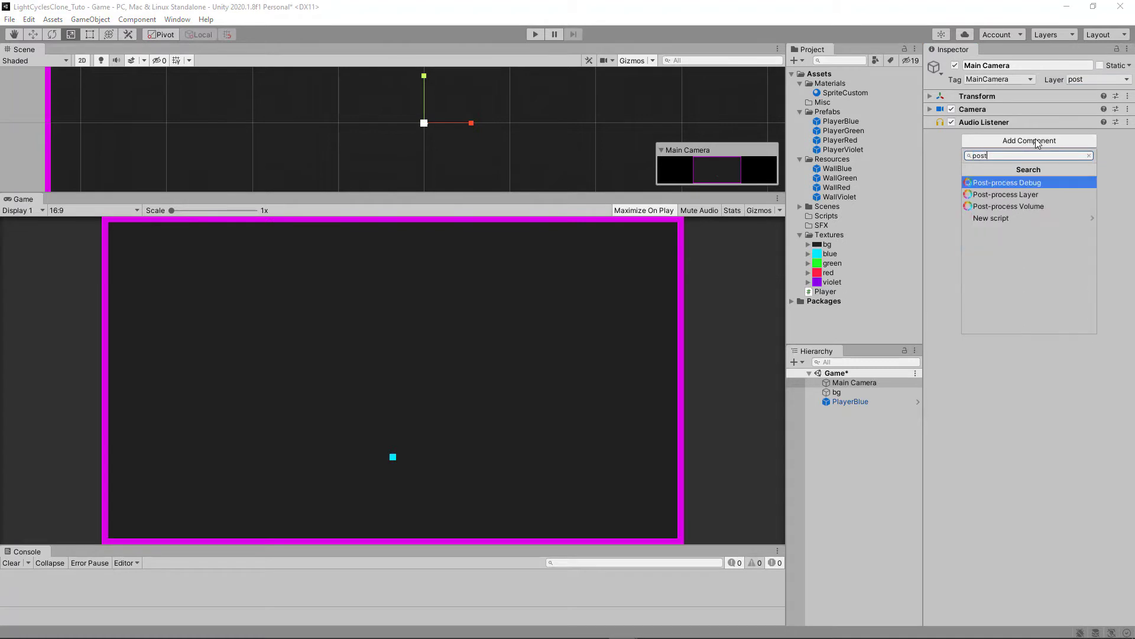
left_click(1026, 206)
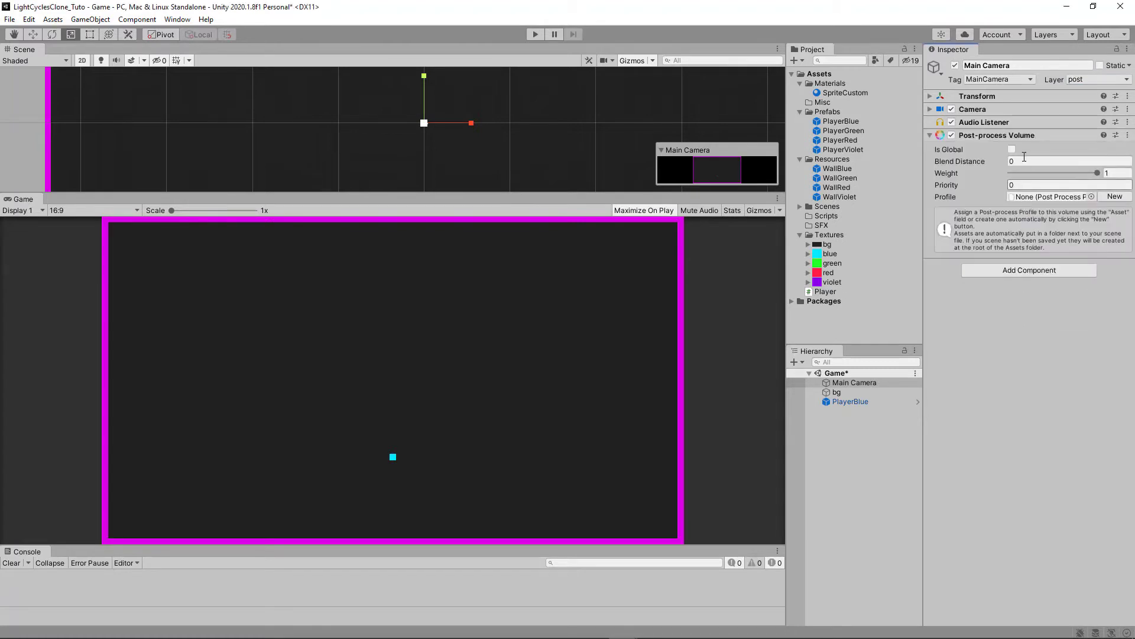
left_click(1021, 271)
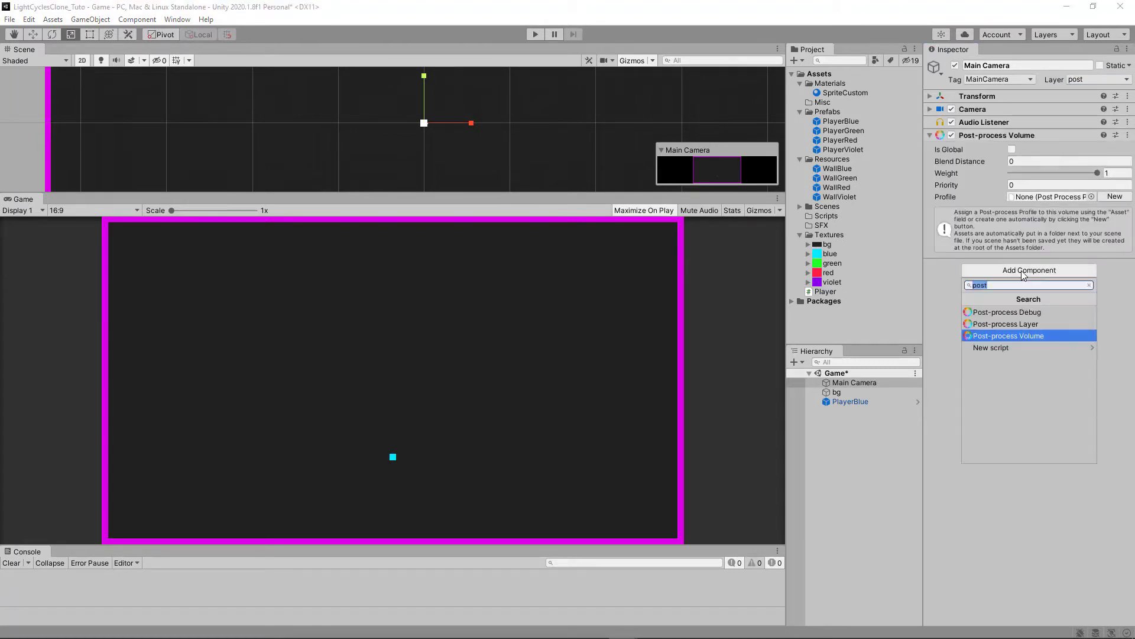
left_click(1021, 323)
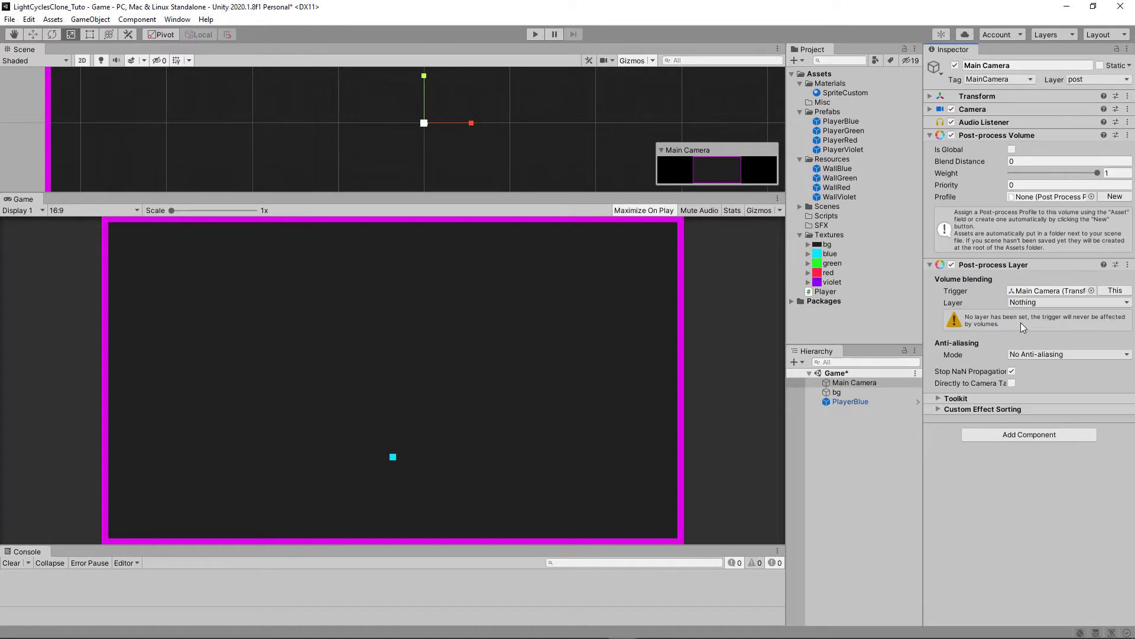
Step: Make the Post-process Volume global with a new profile, and set the Post-process Layer's volume blending layer to post
left_click(1012, 149)
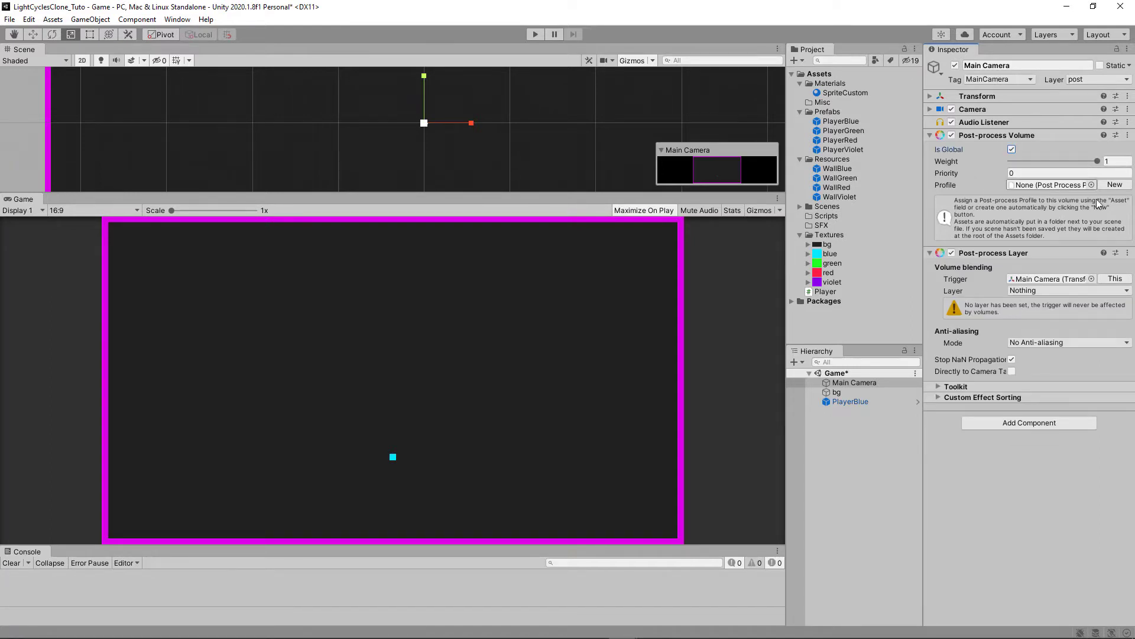
left_click(1115, 185)
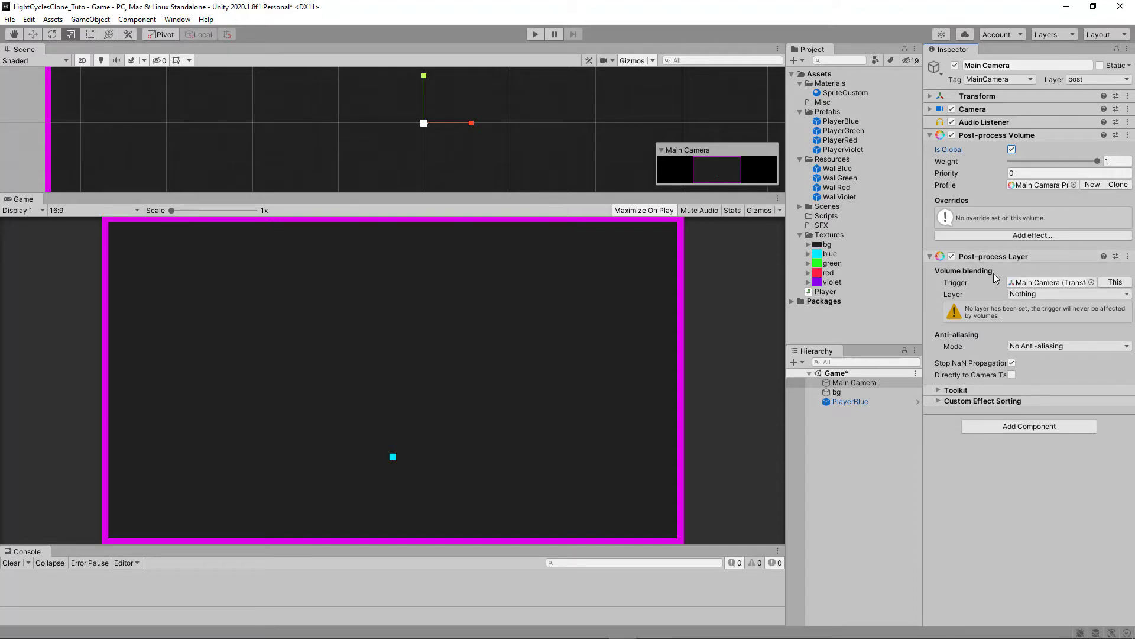
left_click(1017, 294)
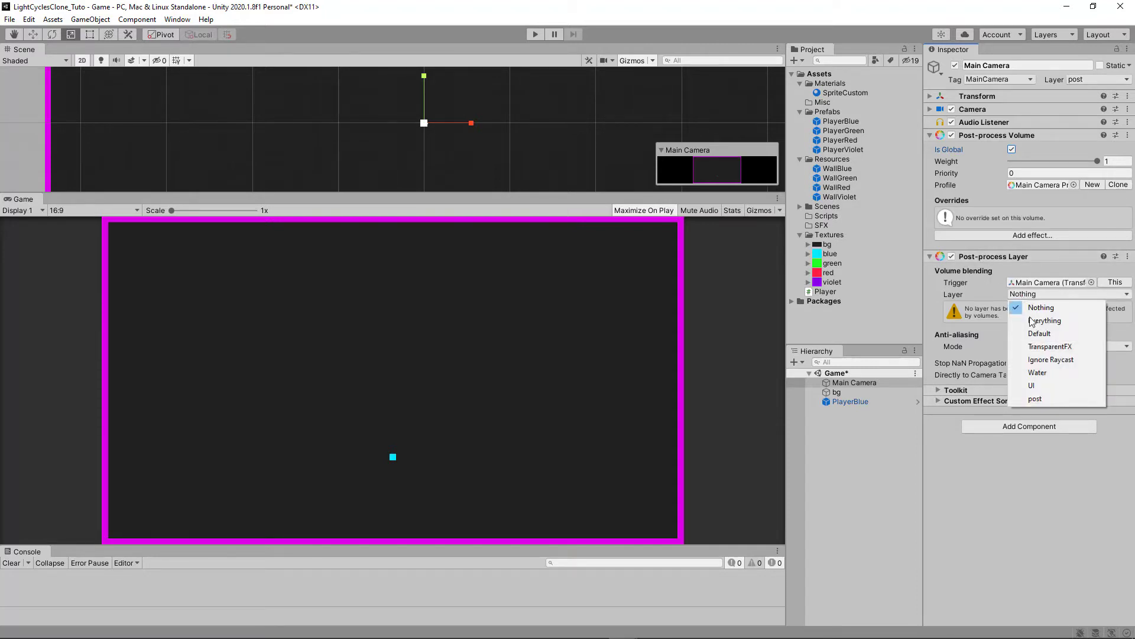
left_click(1032, 400)
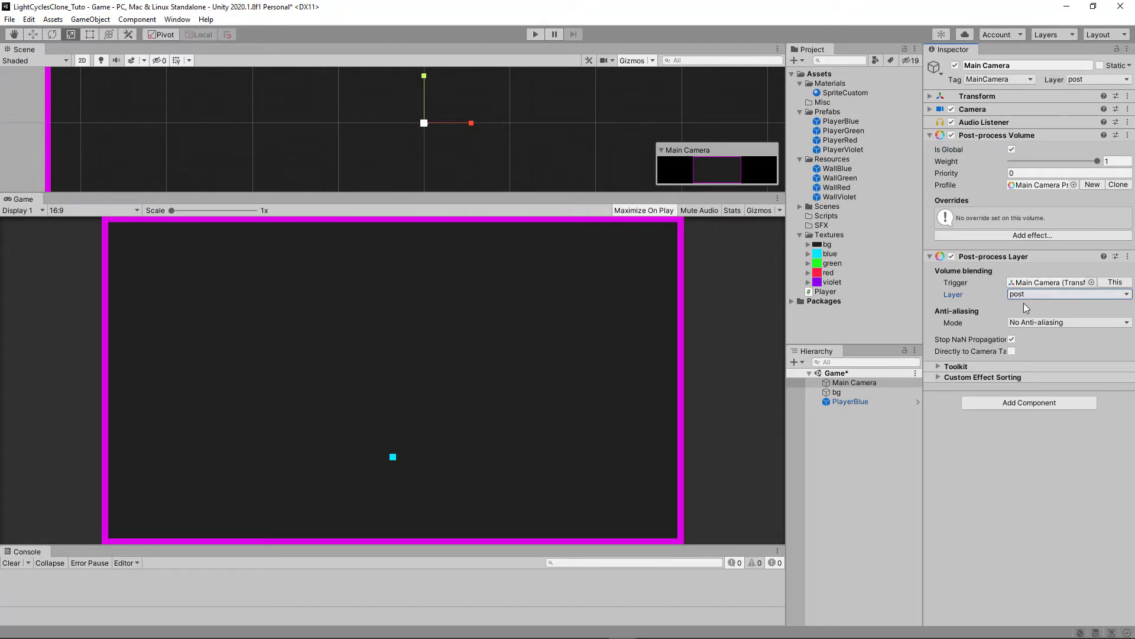
Step: Add the Bloom and Chromatic Aberration effects to the Post-process Volume
left_click(1020, 235)
mouse_move(1048, 244)
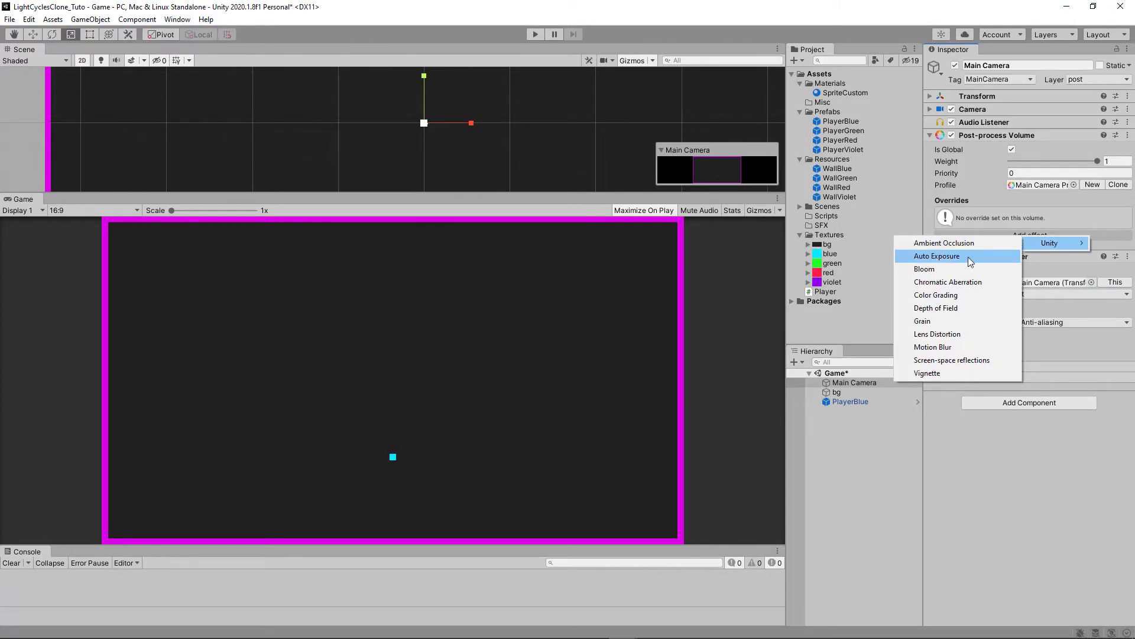
left_click(949, 270)
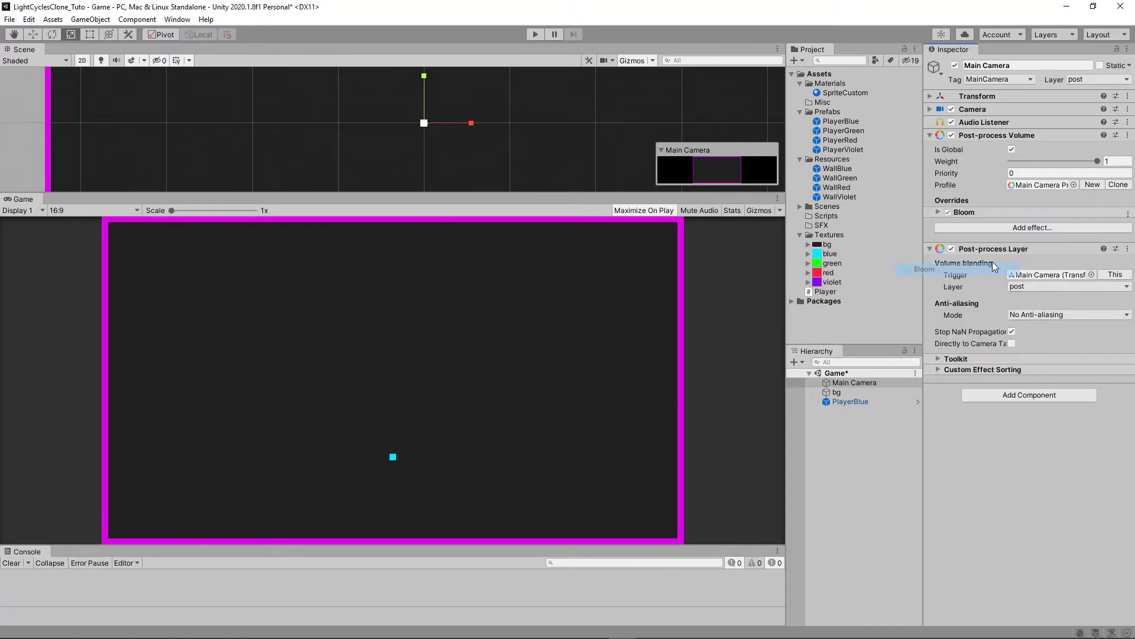
left_click(1028, 228)
mouse_move(1042, 239)
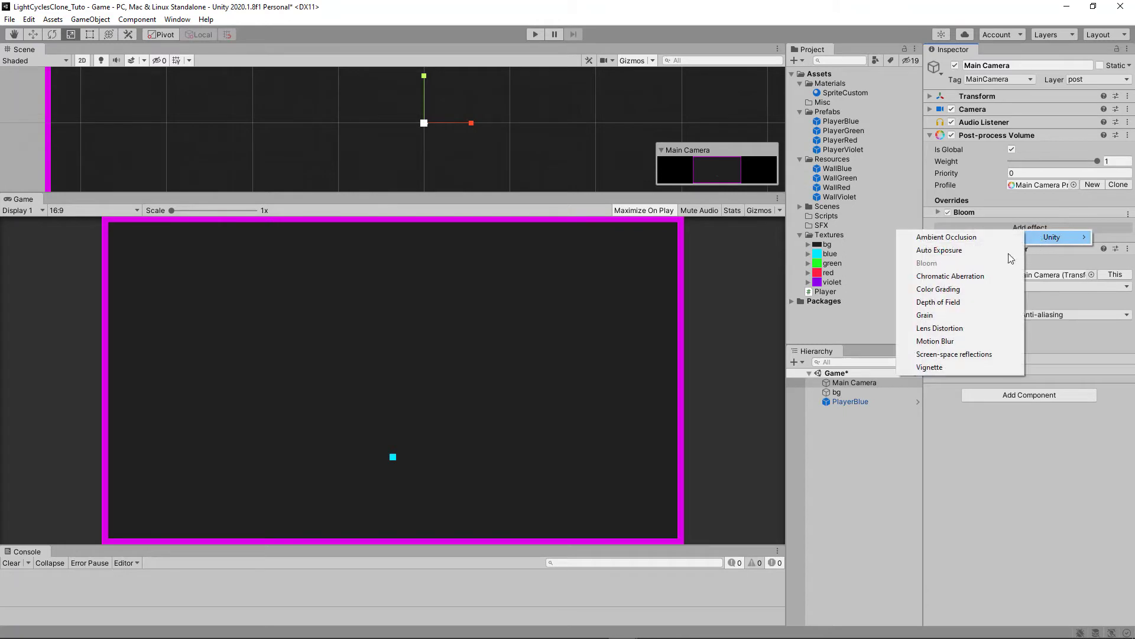
left_click(991, 276)
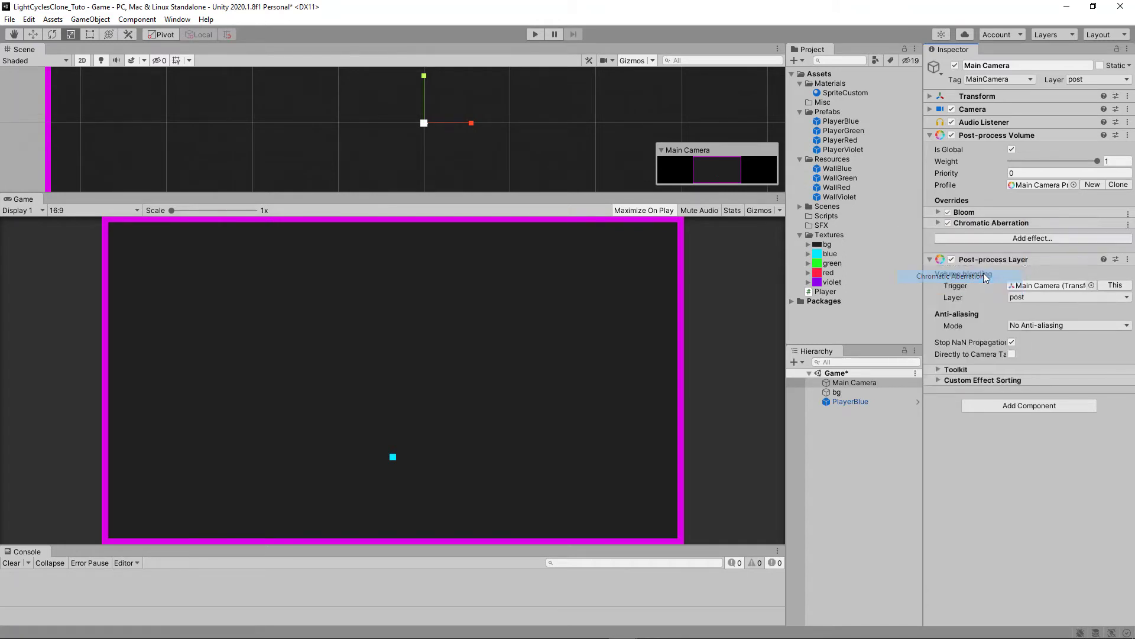
Step: Add the Color Grading, Grain and Vignette effects to the Post-process Volume
left_click(1034, 238)
mouse_move(1055, 243)
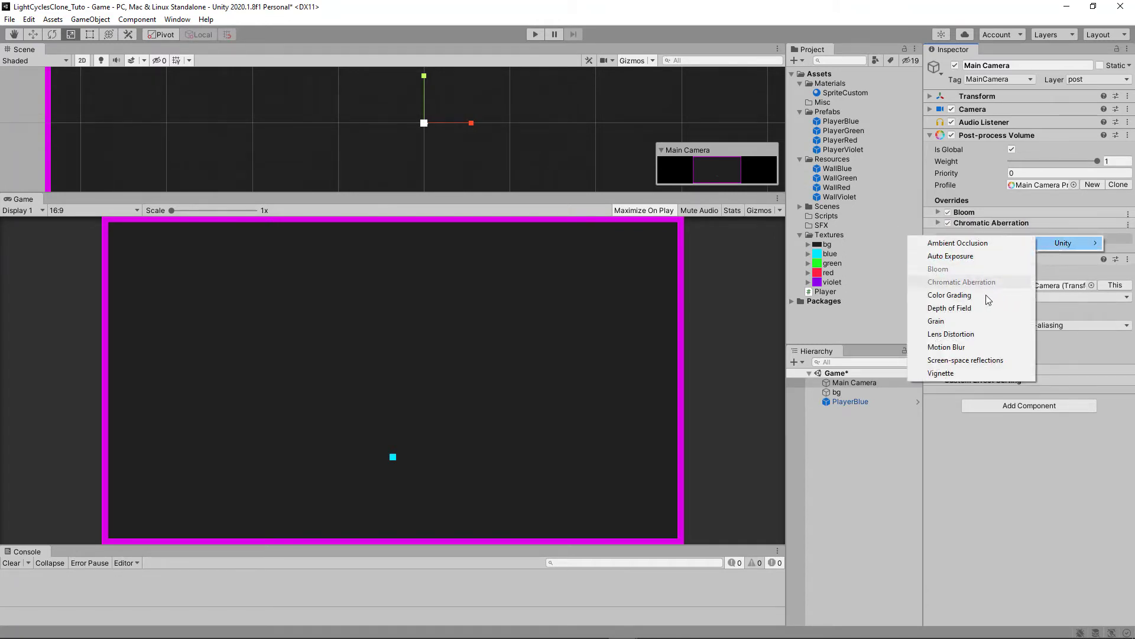
left_click(985, 295)
left_click(1033, 250)
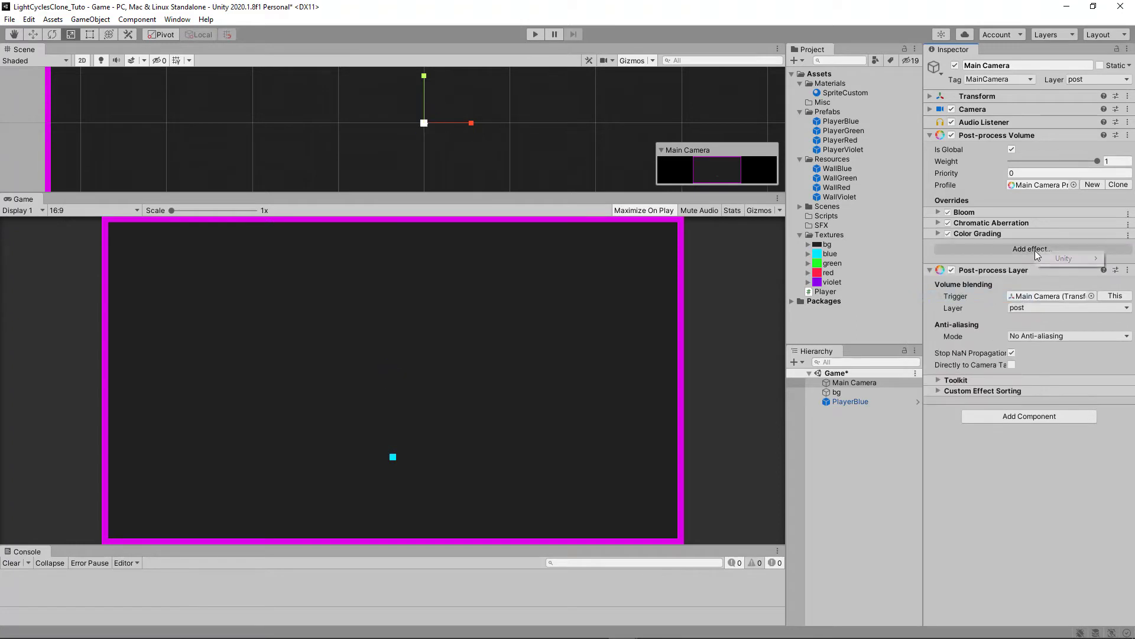
mouse_move(1053, 261)
left_click(960, 335)
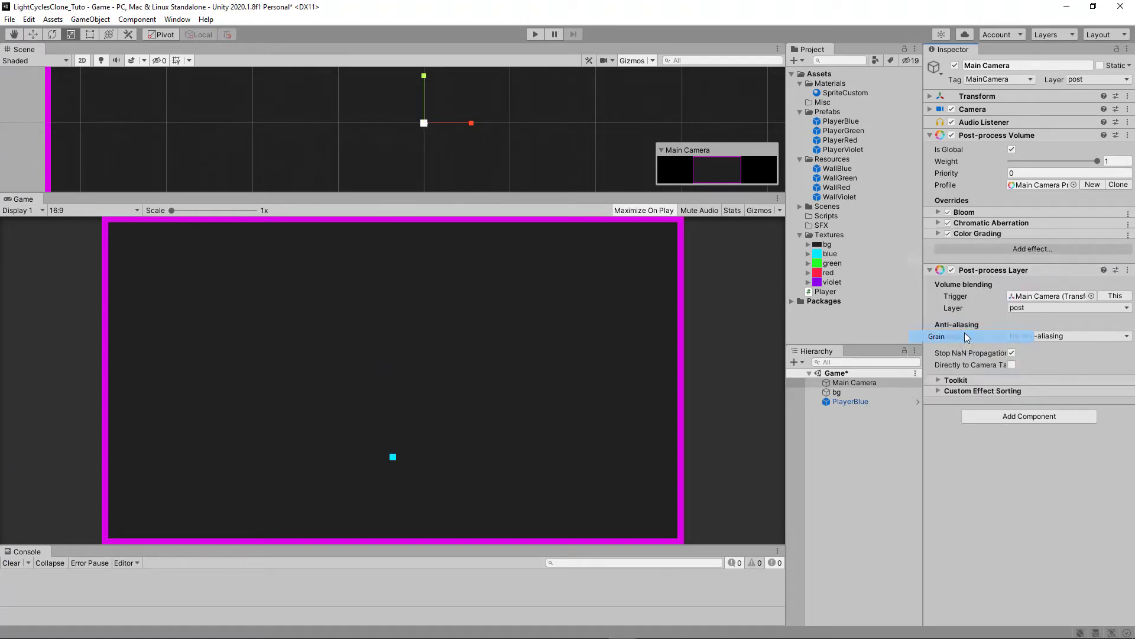
left_click(1025, 260)
mouse_move(1053, 269)
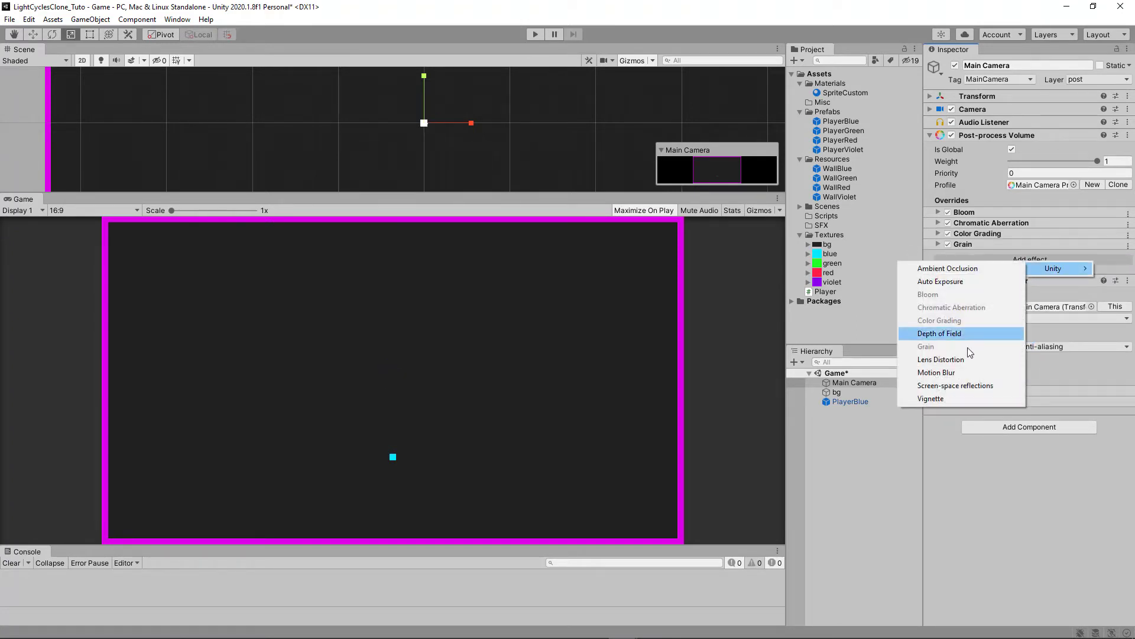
left_click(945, 399)
Step: Enable the Vignette effect's intensity override and set it to 0.3
left_click(938, 254)
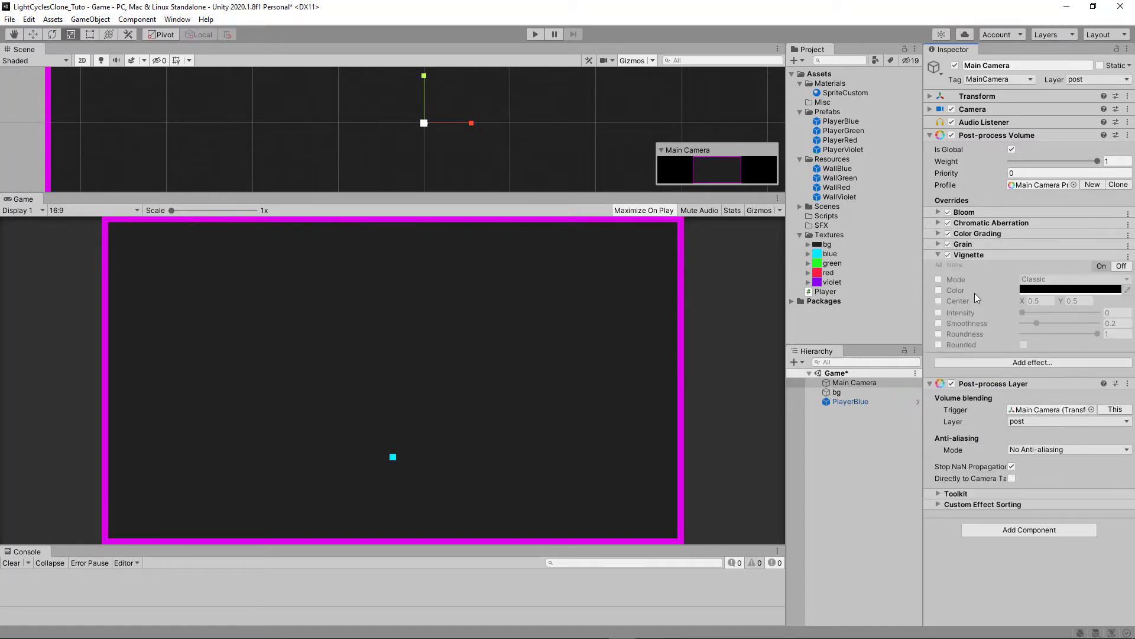
left_click(939, 313)
left_click(1112, 312)
type(".3")
left_click(937, 255)
Step: Enable the Grain effect's intensity override and set it to 0.5
left_click(937, 244)
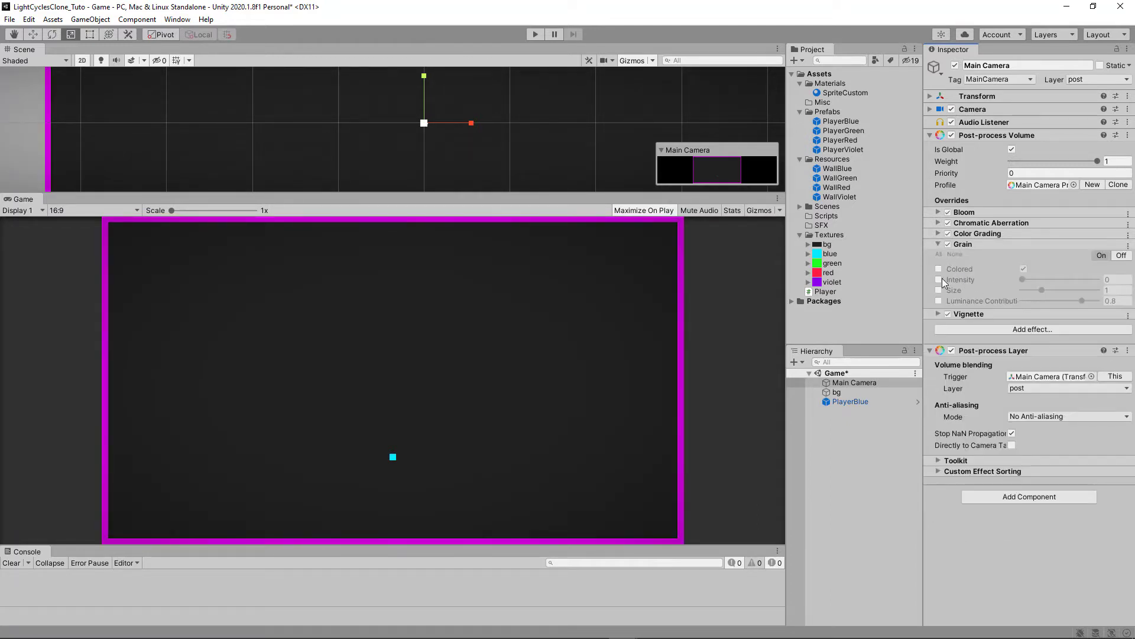
left_click(939, 279)
left_click_drag(1020, 284, 1058, 283)
left_click(1121, 280)
key("BackSpace")
type("0.5")
left_click(940, 244)
Step: In the Color Grading effect, override the tonemapping mode with ACES and set the post-exposure override to 0.9
left_click(940, 234)
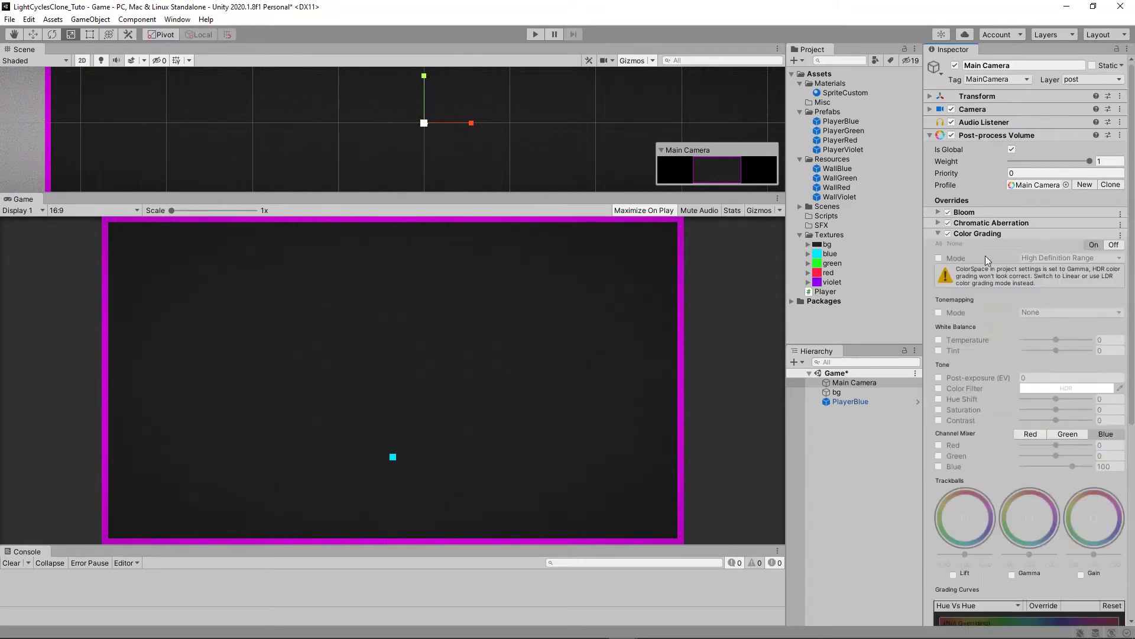
left_click(938, 314)
left_click(1040, 312)
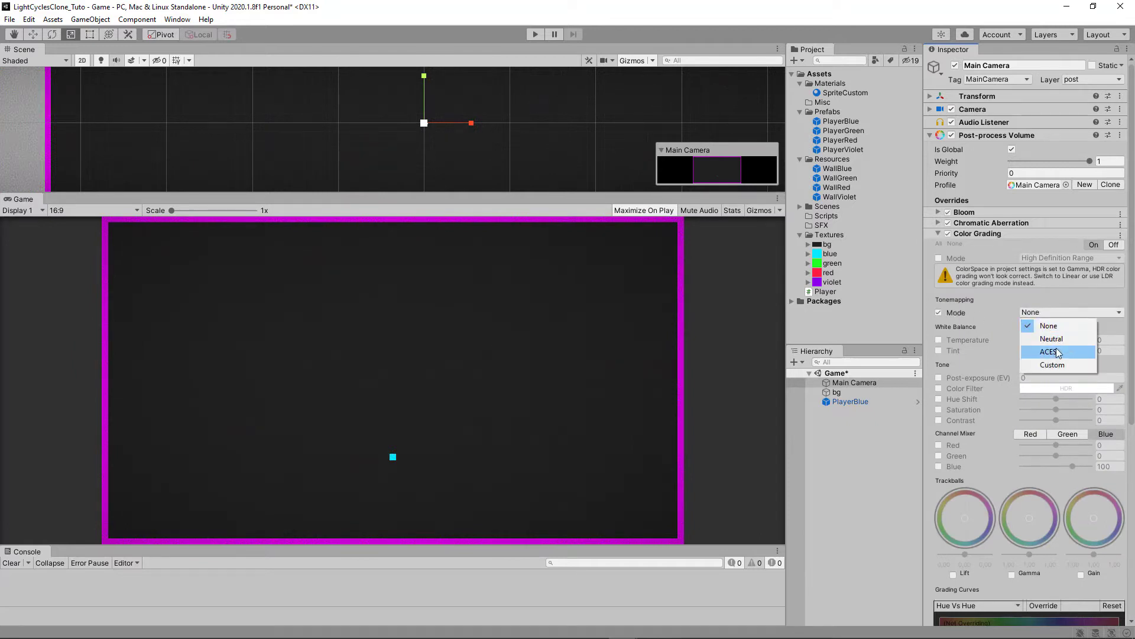
left_click(1057, 352)
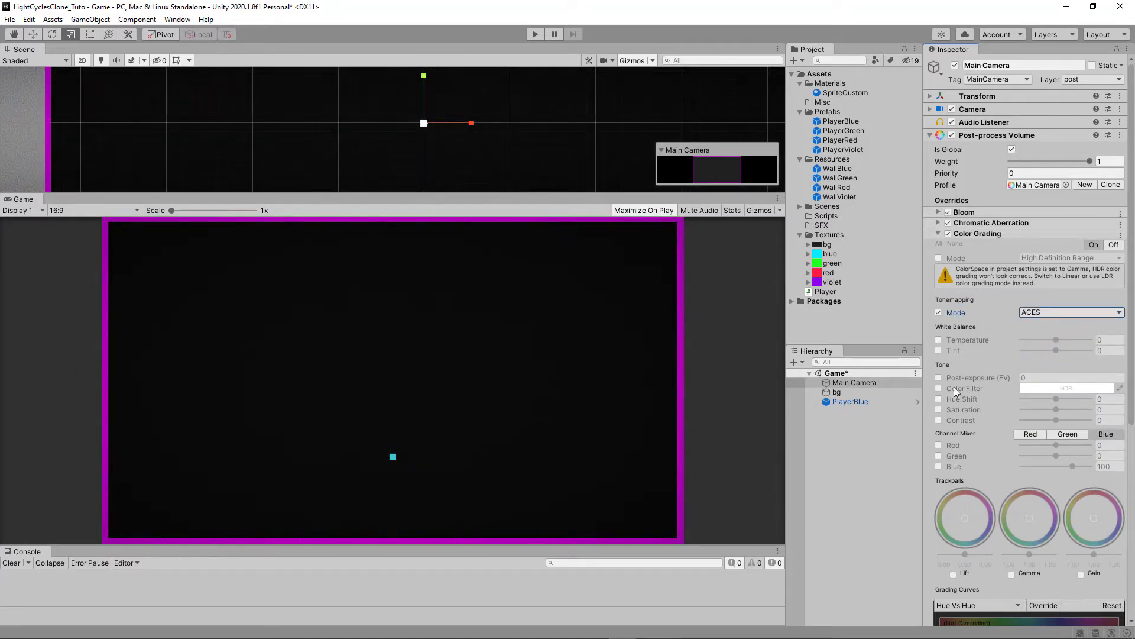
left_click(939, 378)
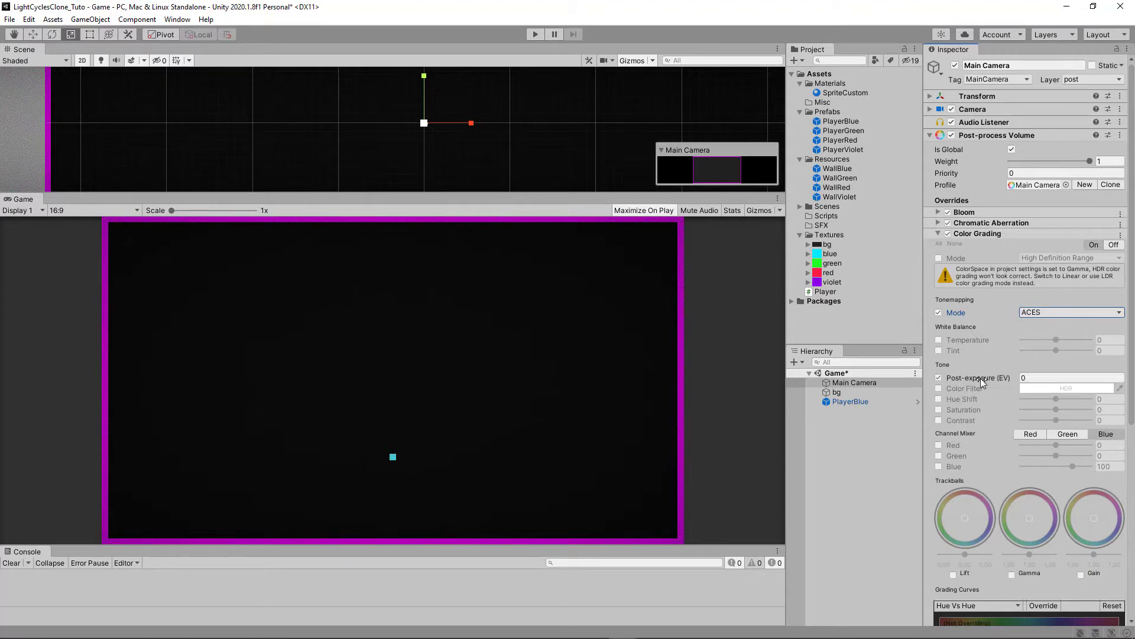
left_click(1044, 379)
type(".9")
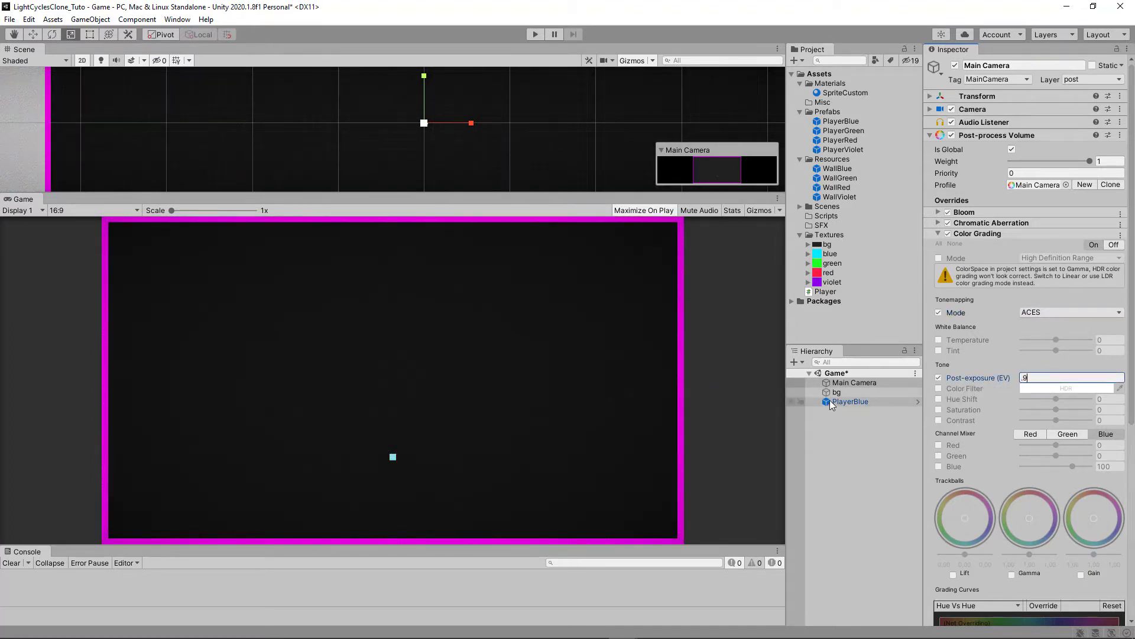
Step: Enable Color Grading's saturation and contrast overrides, setting saturation to 15 and contrast to 5
left_click(939, 409)
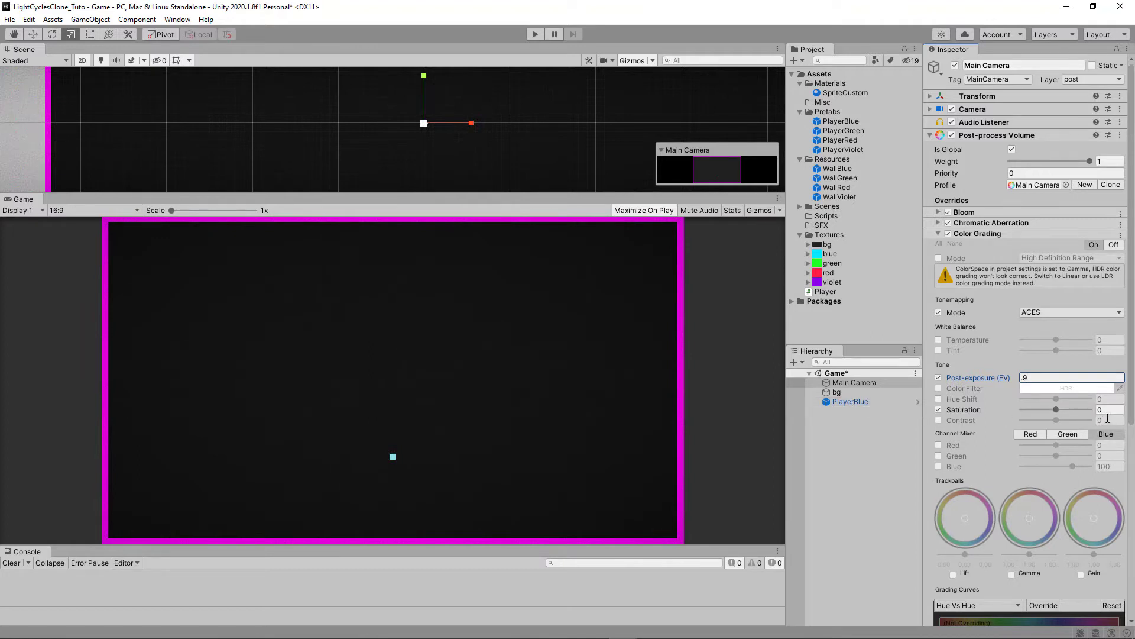
left_click(1112, 410)
type("15")
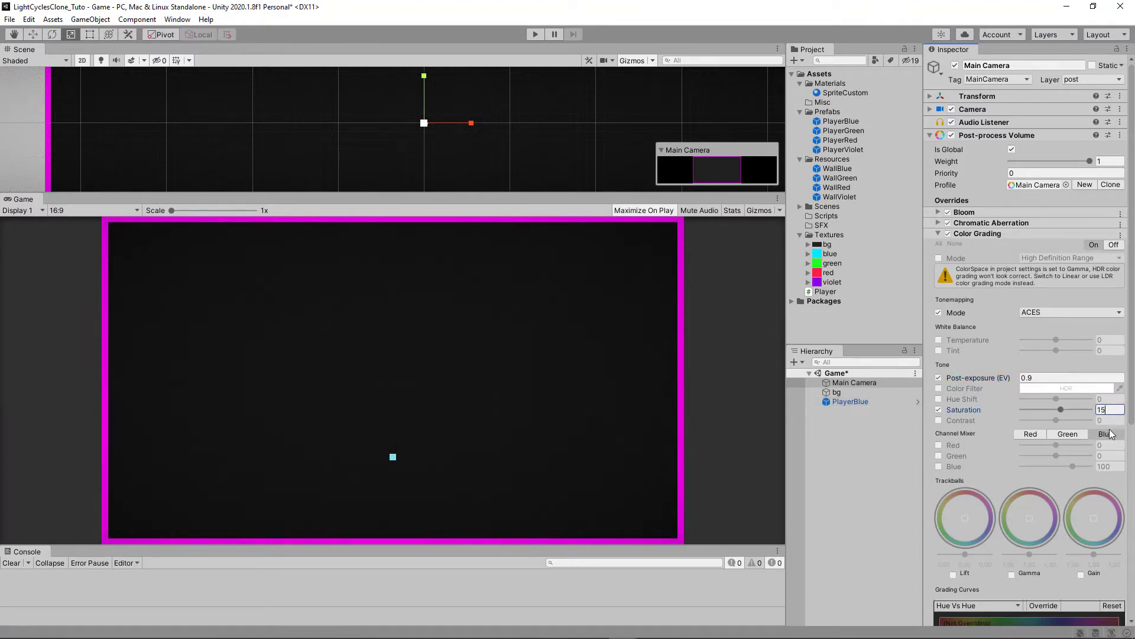
left_click(939, 421)
left_click(1110, 420)
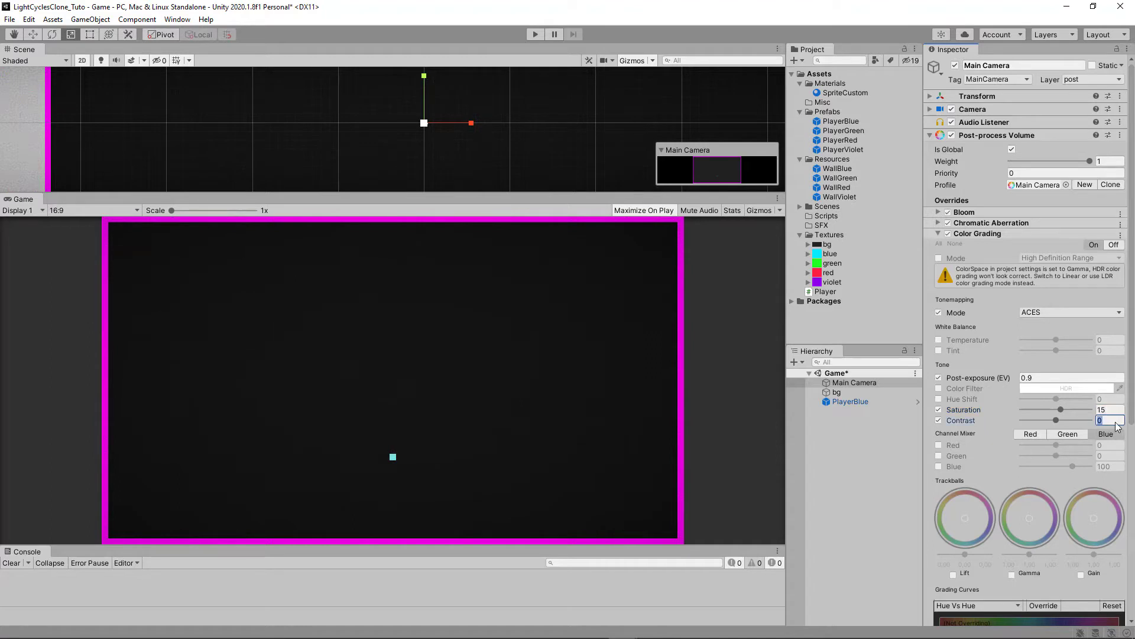
type("5")
left_click(939, 233)
Step: Enable the Chromatic Aberration effect's intensity override and set it to 0.025
left_click(938, 223)
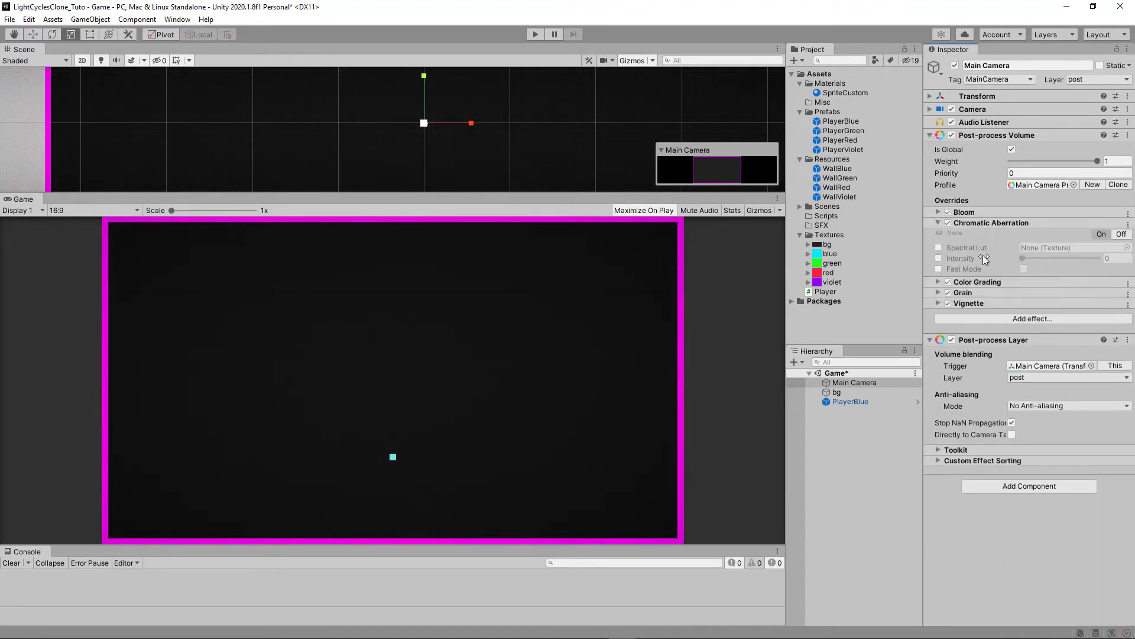
left_click(940, 258)
mouse_move(1026, 257)
left_mouse_down()
mouse_move(1052, 257)
mouse_move(1025, 261)
left_mouse_up()
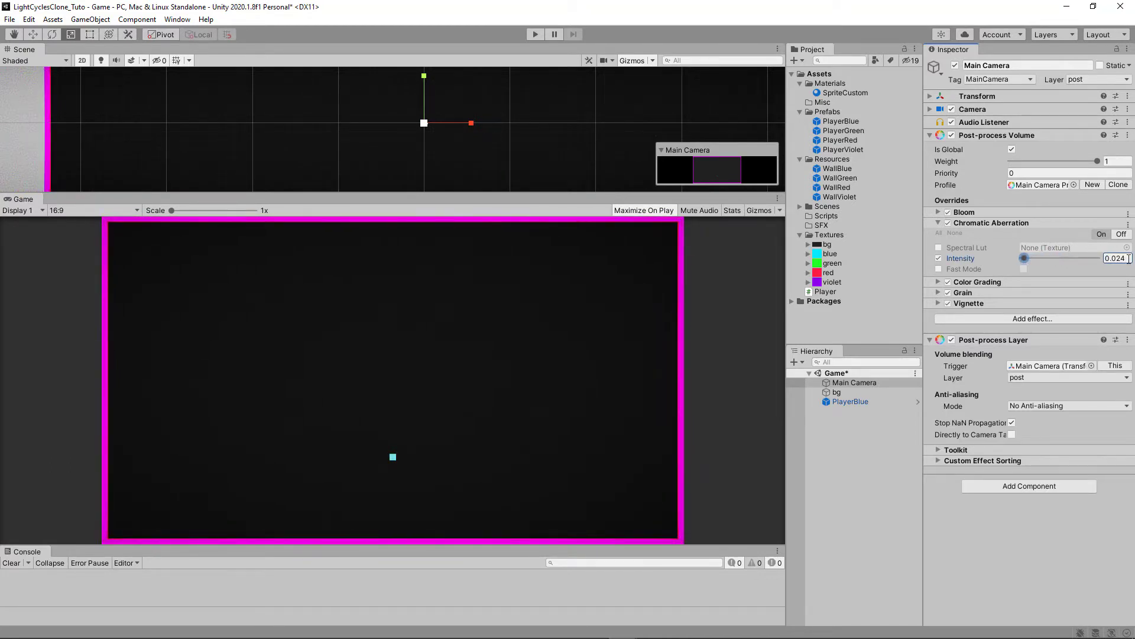
key("Right")
key("BackSpace")
type("5")
left_click(937, 222)
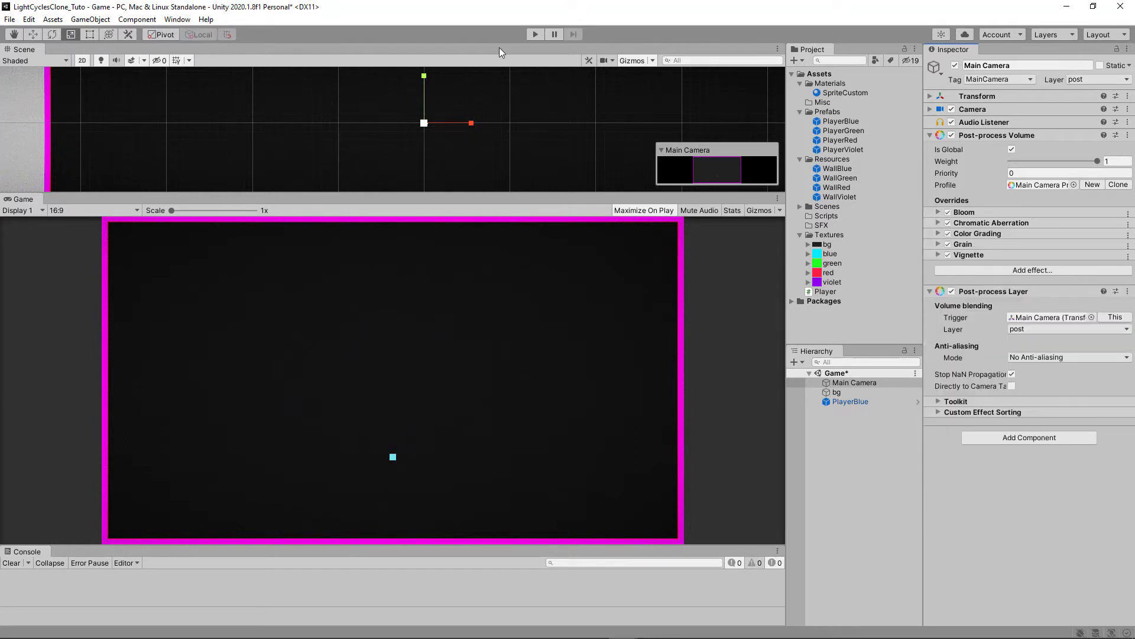
Step: Play-test the game by steering the blue player through several turns, and stop play mode
left_click(536, 35)
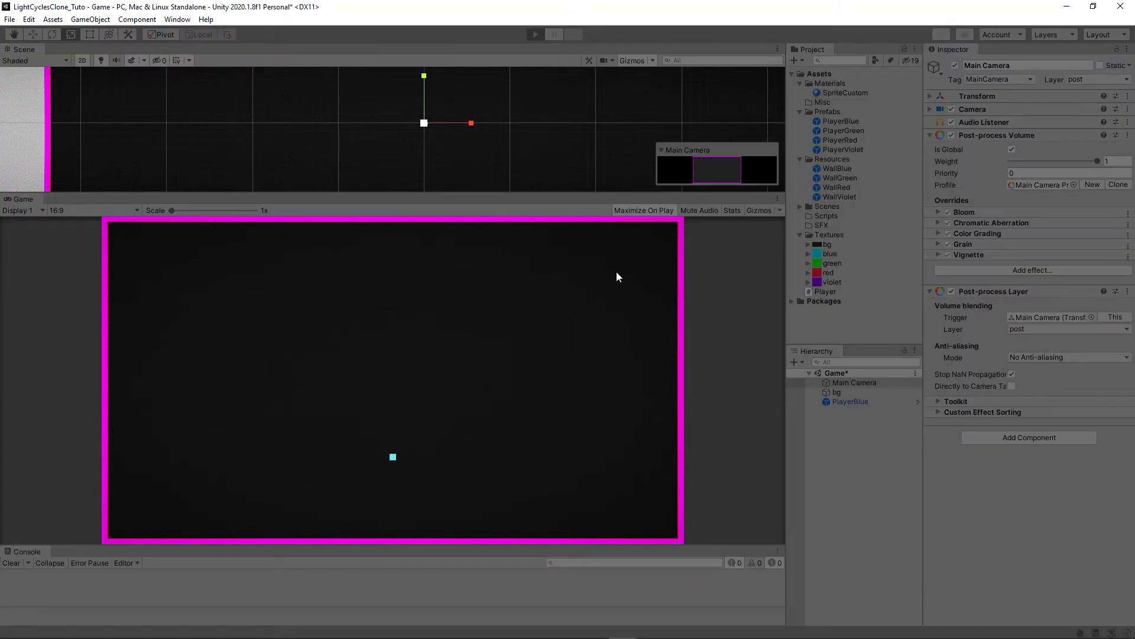
key("Right")
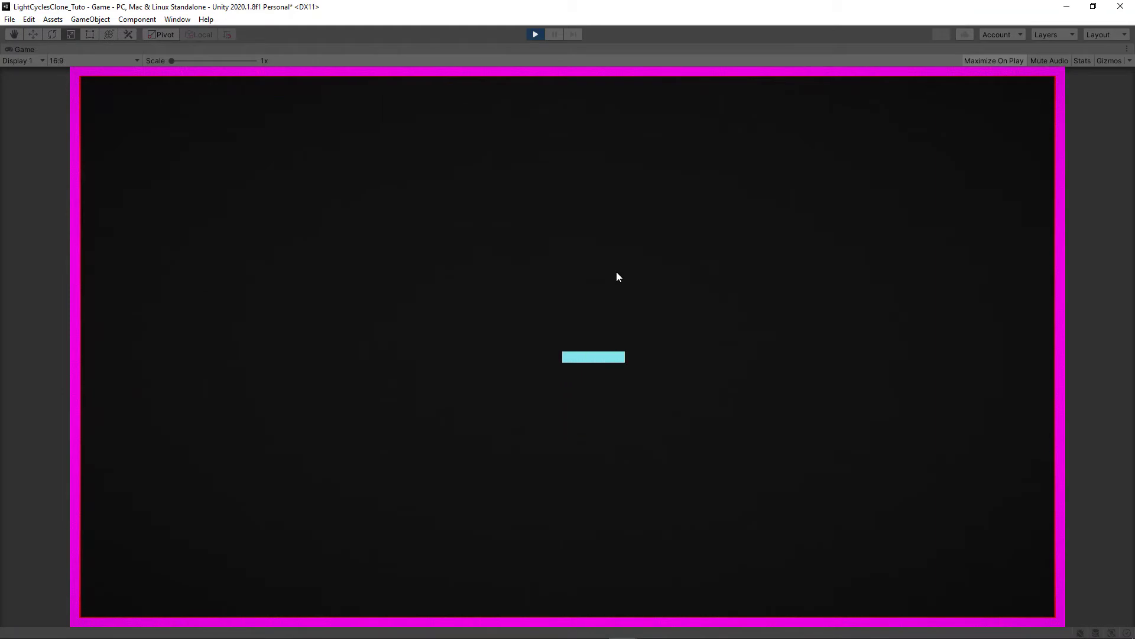
key("Up")
key("Left")
key("Down")
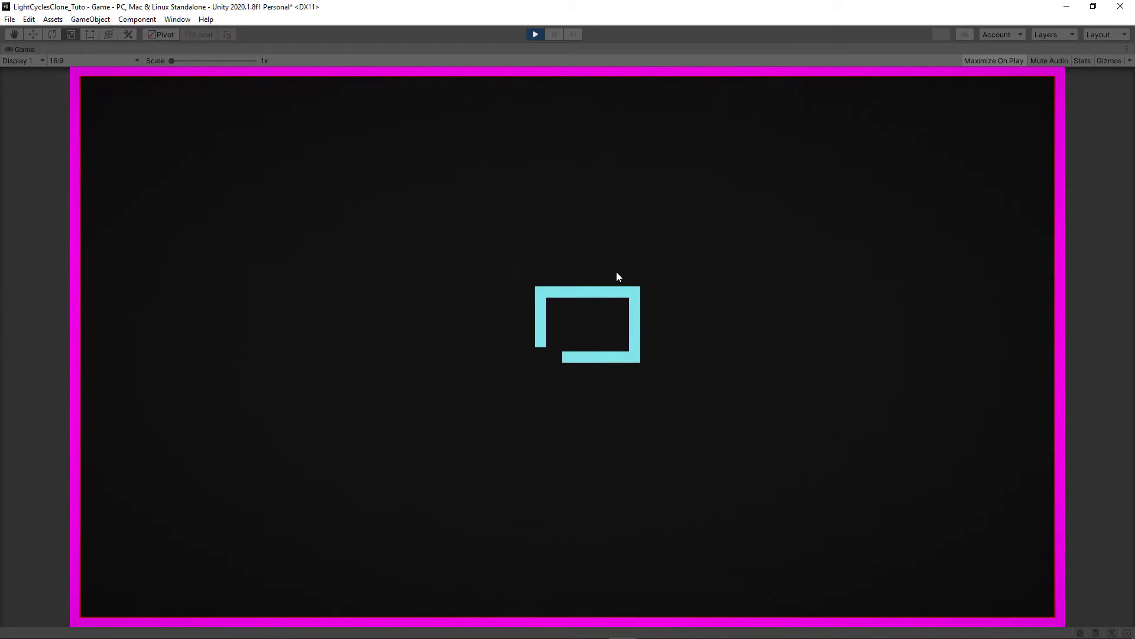
key("Left")
key("Up")
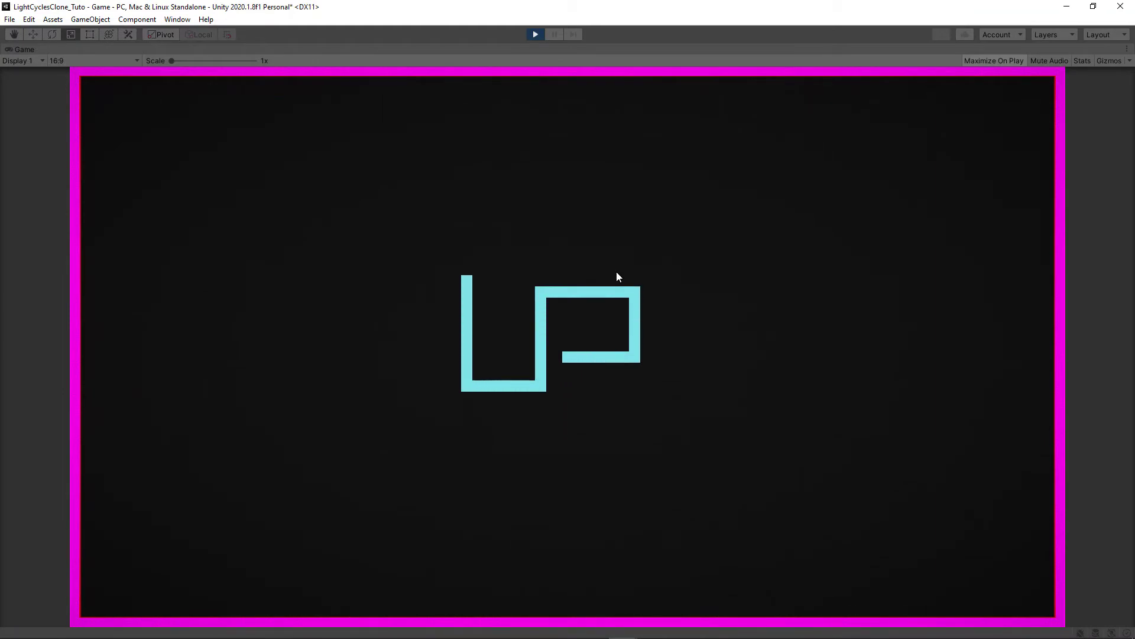
key("Right")
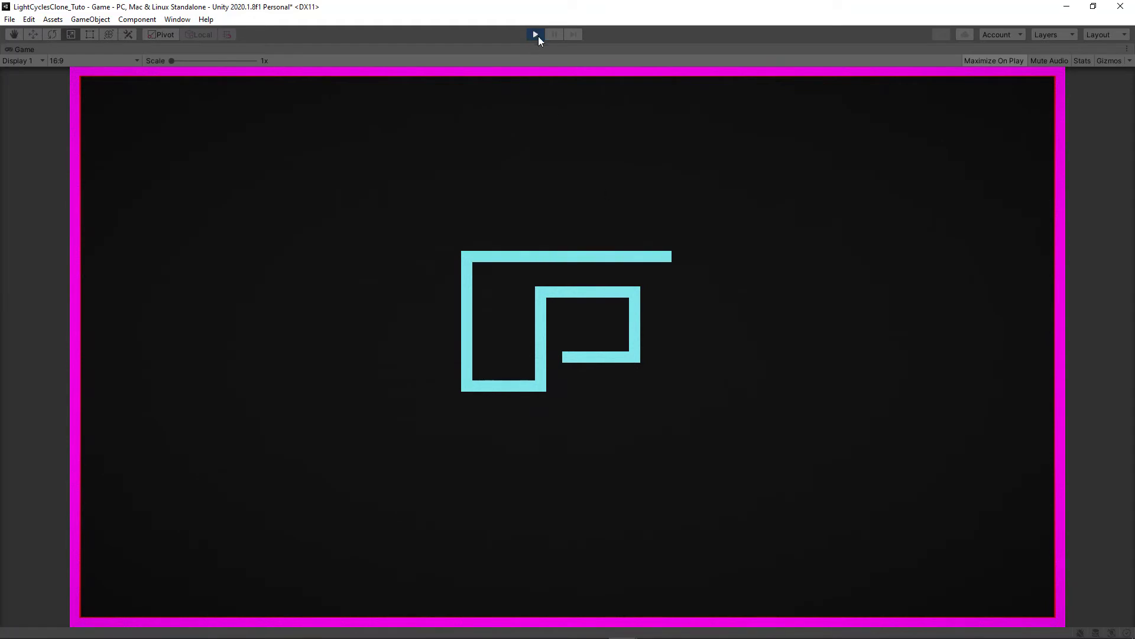
left_click(538, 37)
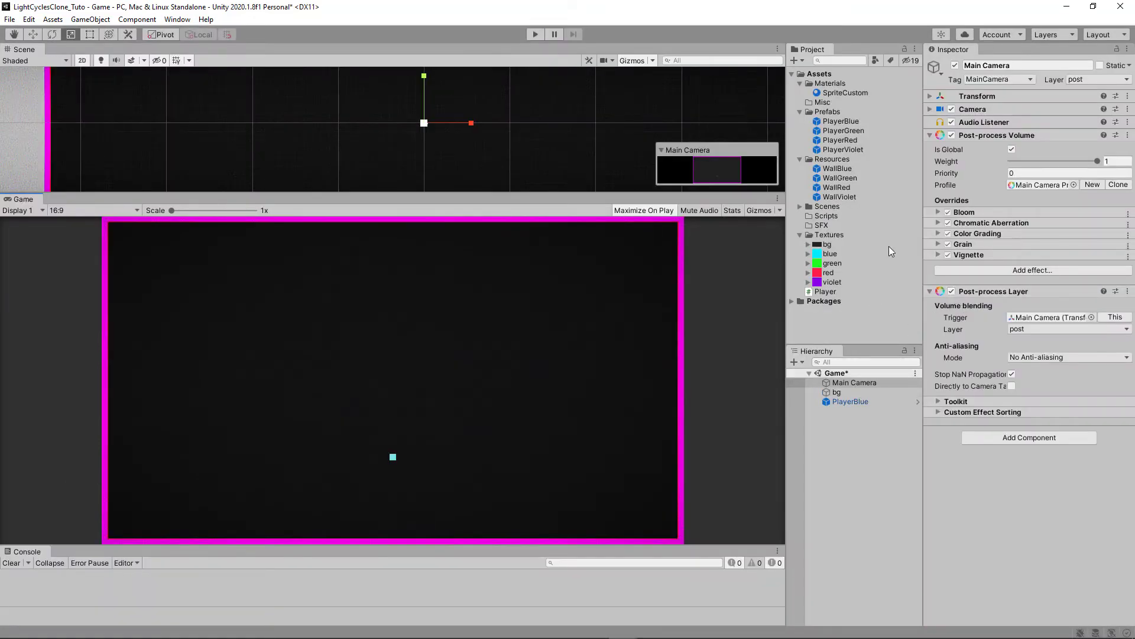
Step: Enable the Bloom effect's intensity override and set it to 15
left_click(938, 212)
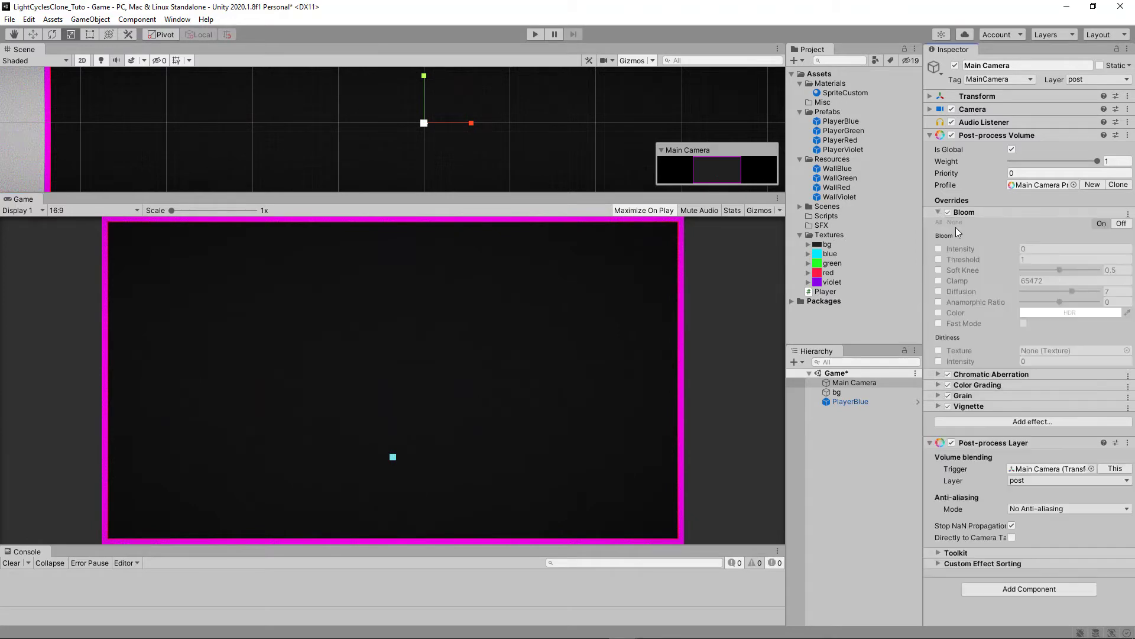
left_click(938, 248)
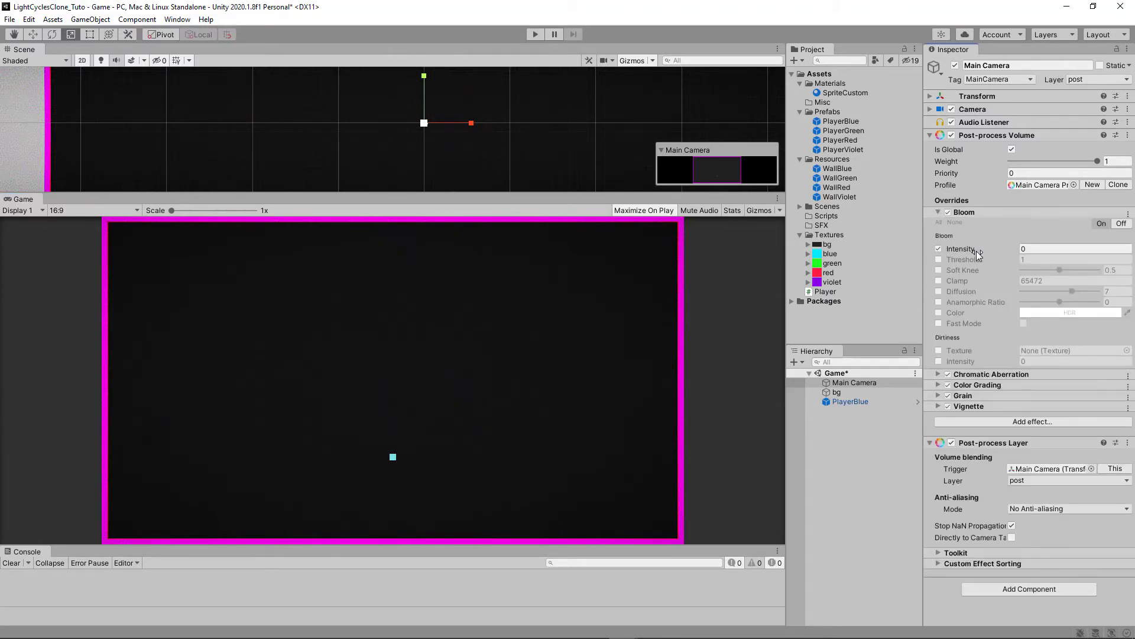
left_click_drag(961, 248, 147, 252)
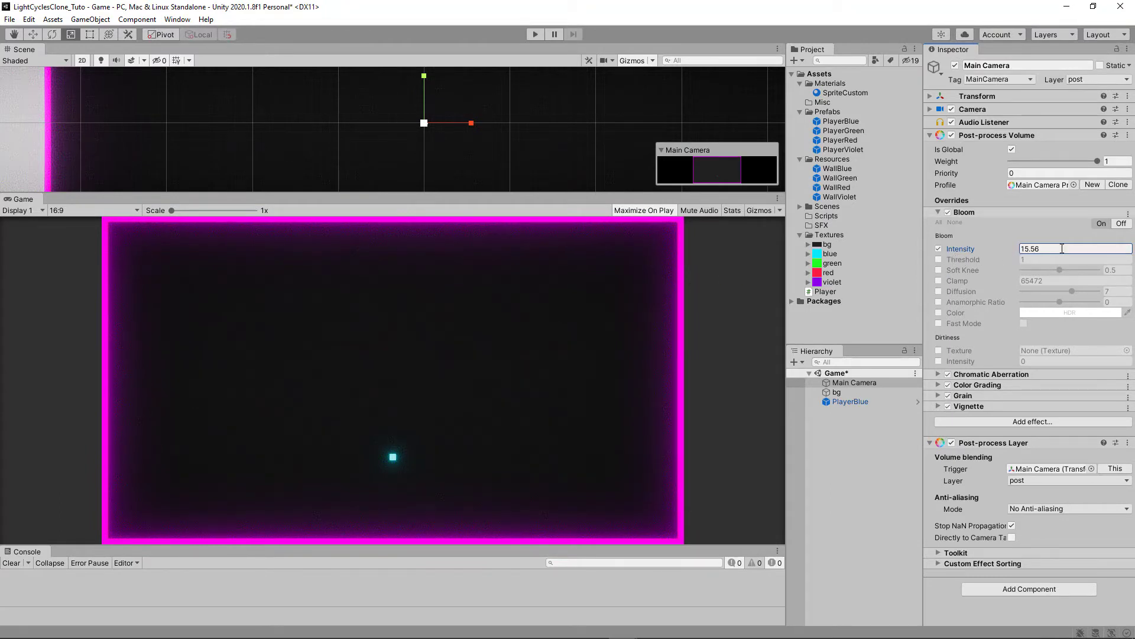
key("ctrl+a")
type("15")
Step: Enable the Bloom effect's threshold override and set it to 0.9
left_click(938, 259)
mouse_move(973, 260)
left_mouse_down()
mouse_move(989, 263)
mouse_move(971, 262)
left_mouse_up()
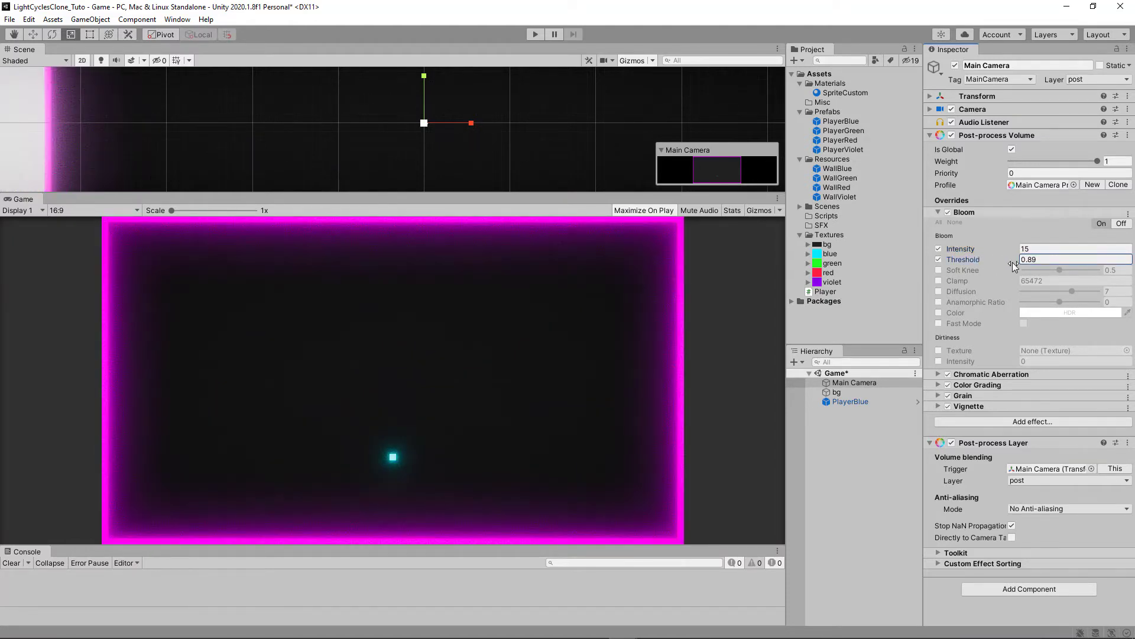
left_click(1046, 261)
type(".9")
Step: Reduce the Bloom effect's intensity to 12
left_click_drag(985, 252, 924, 250)
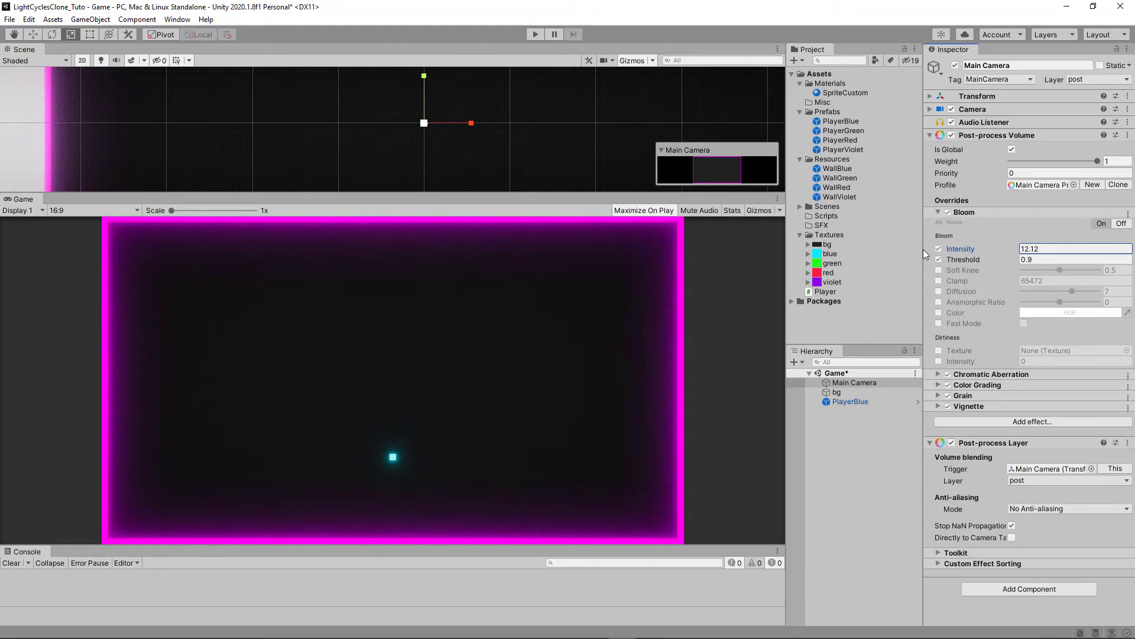
left_click(1070, 250)
type("12")
left_click(938, 212)
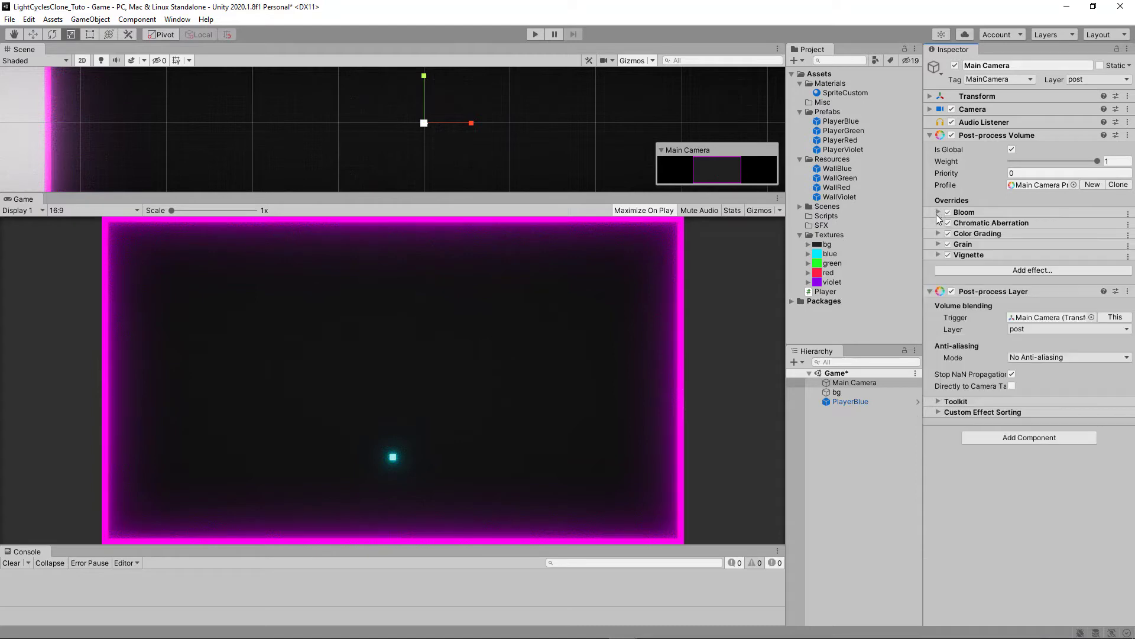
Step: Switch the shader of PlayerBlue's SpriteCustom material to Standard and look through the material's properties
left_click(851, 402)
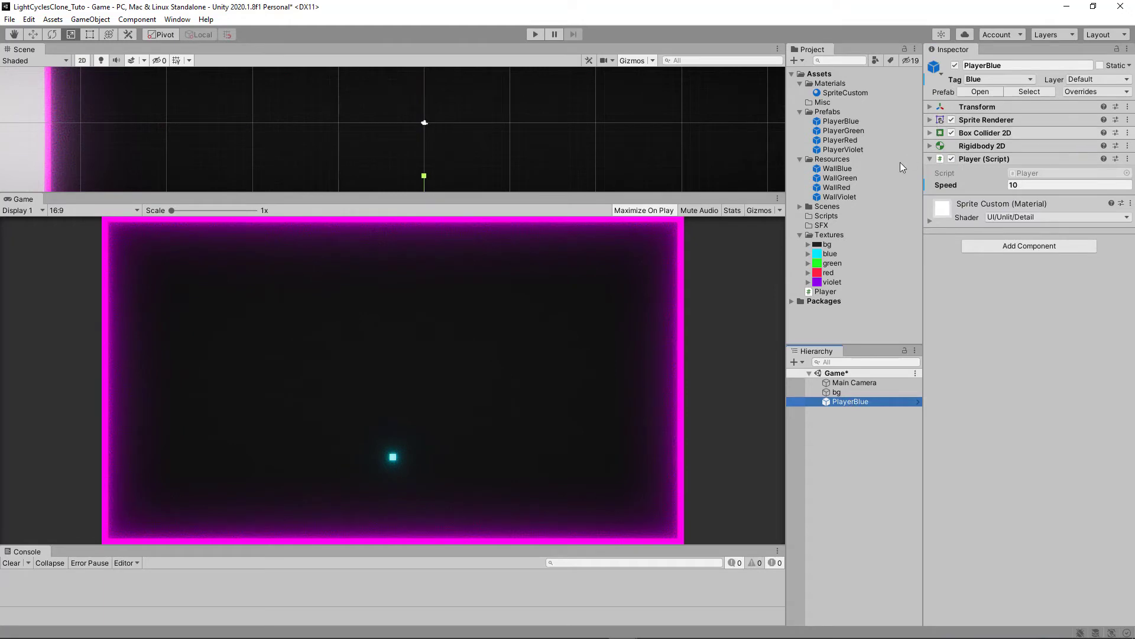
left_click(986, 120)
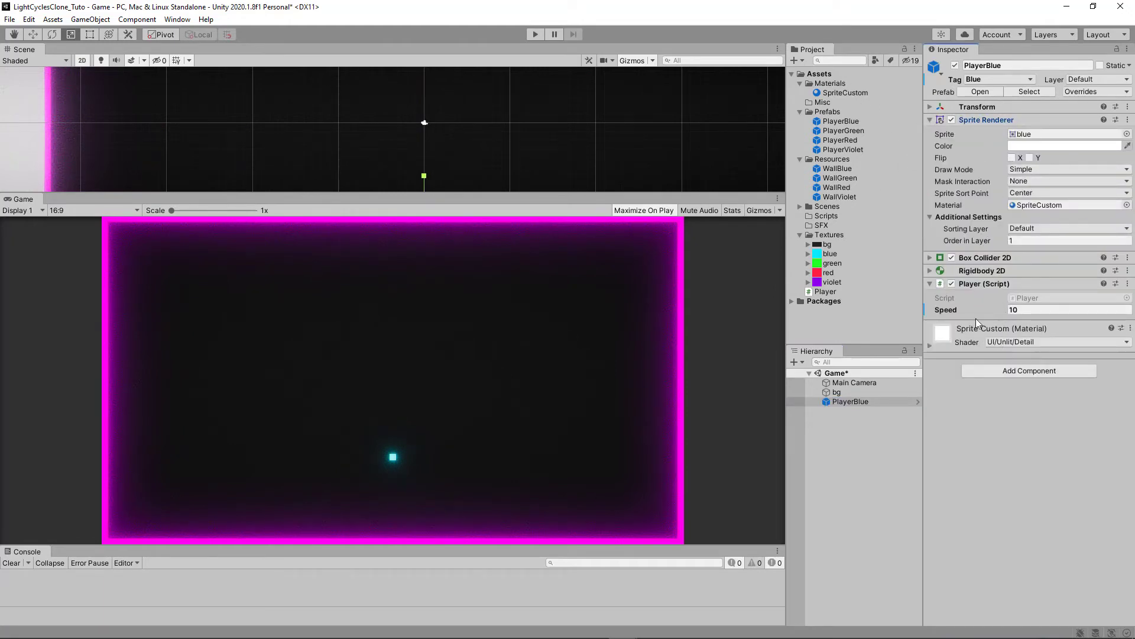
left_click(1008, 342)
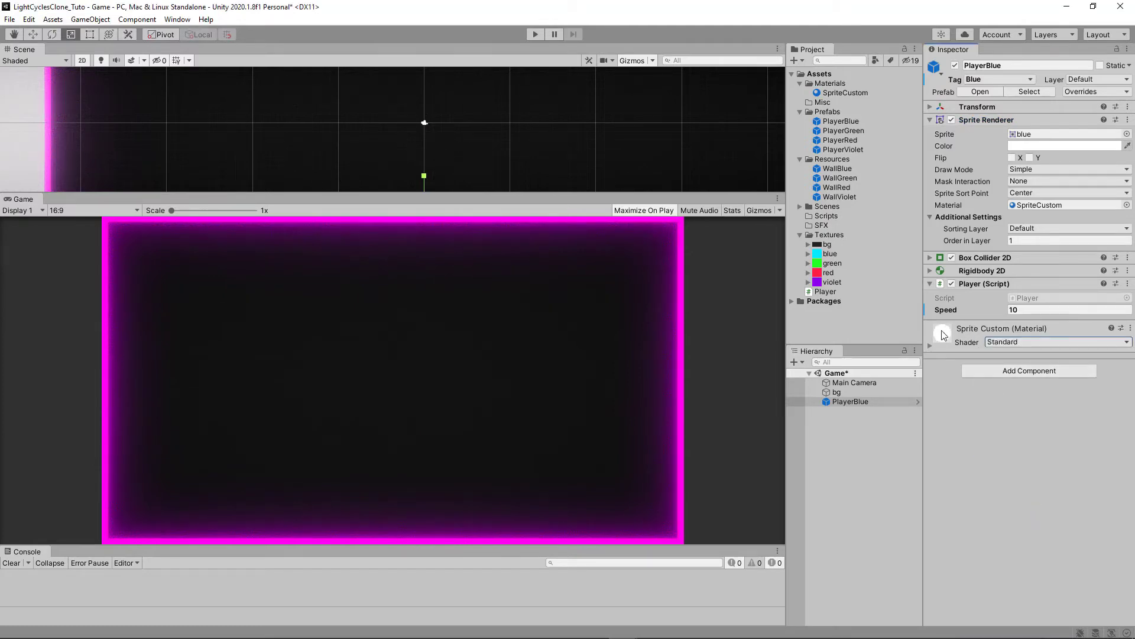
left_click(930, 346)
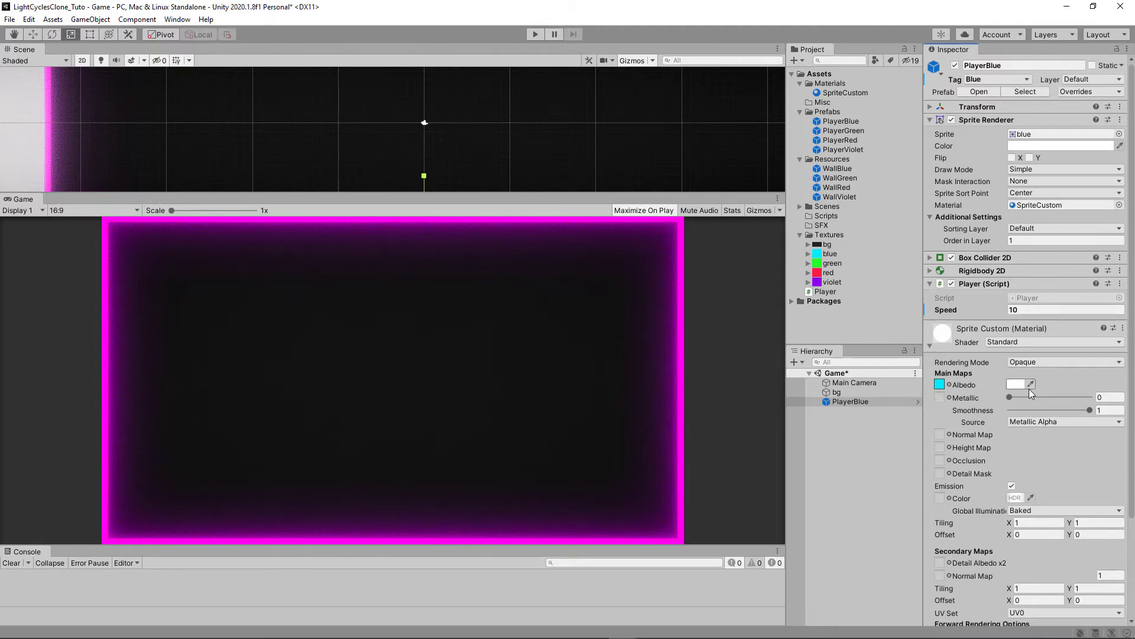
scroll(1033, 435, "down", 5)
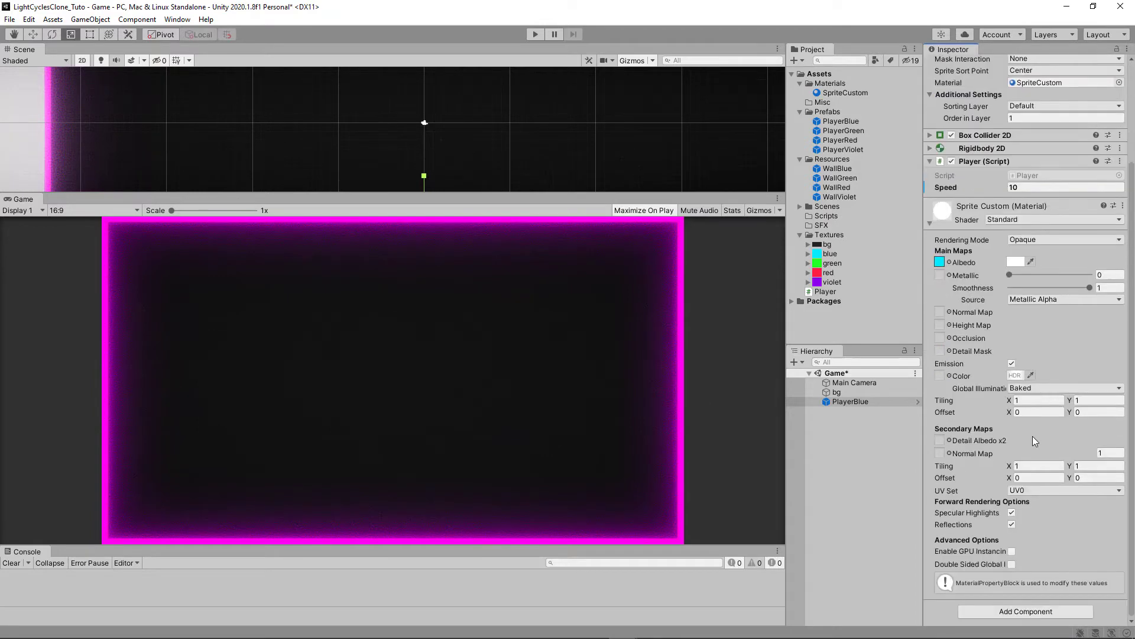
scroll(1032, 435, "up", 5)
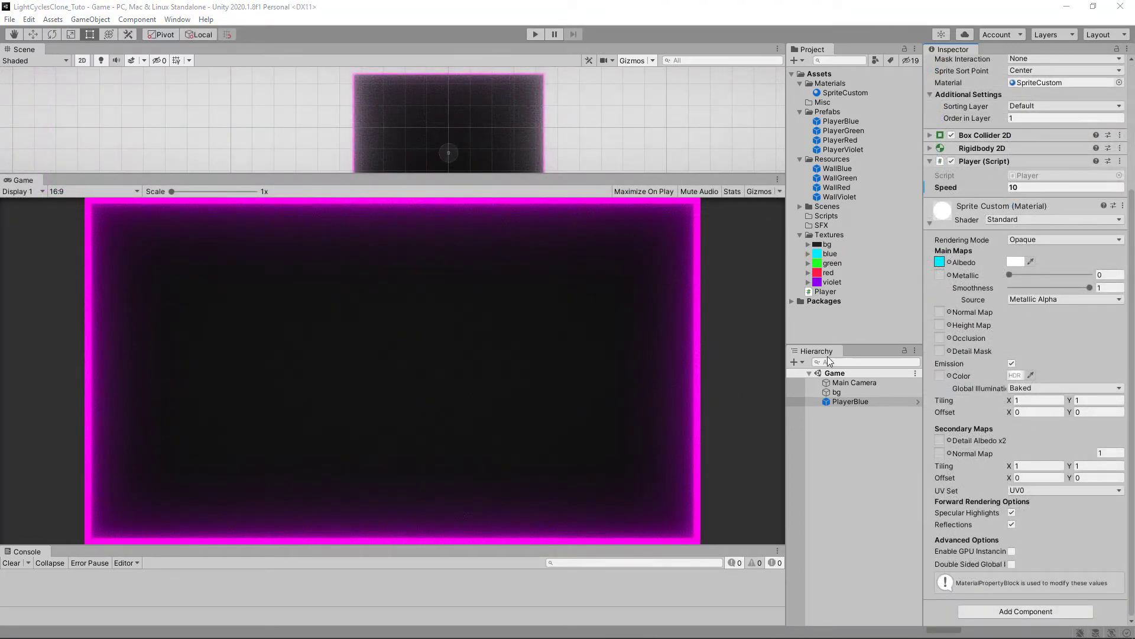
Step: Set the shader of PlayerBlue's SpriteCustom material to UI/Unlit/Detail
left_click(998, 220)
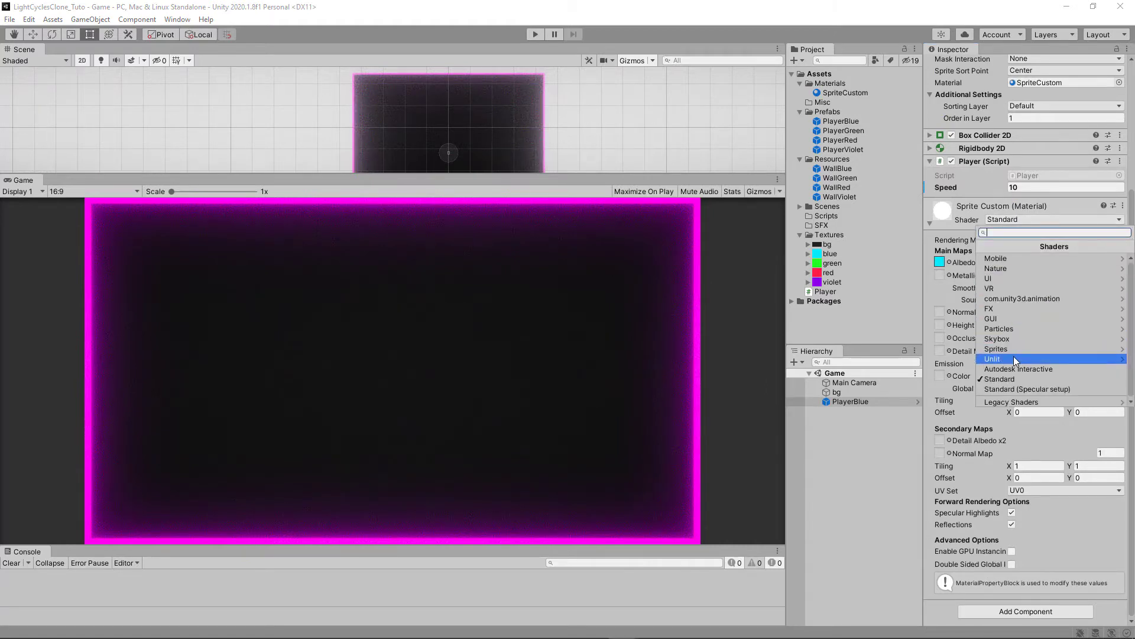
left_click(1008, 278)
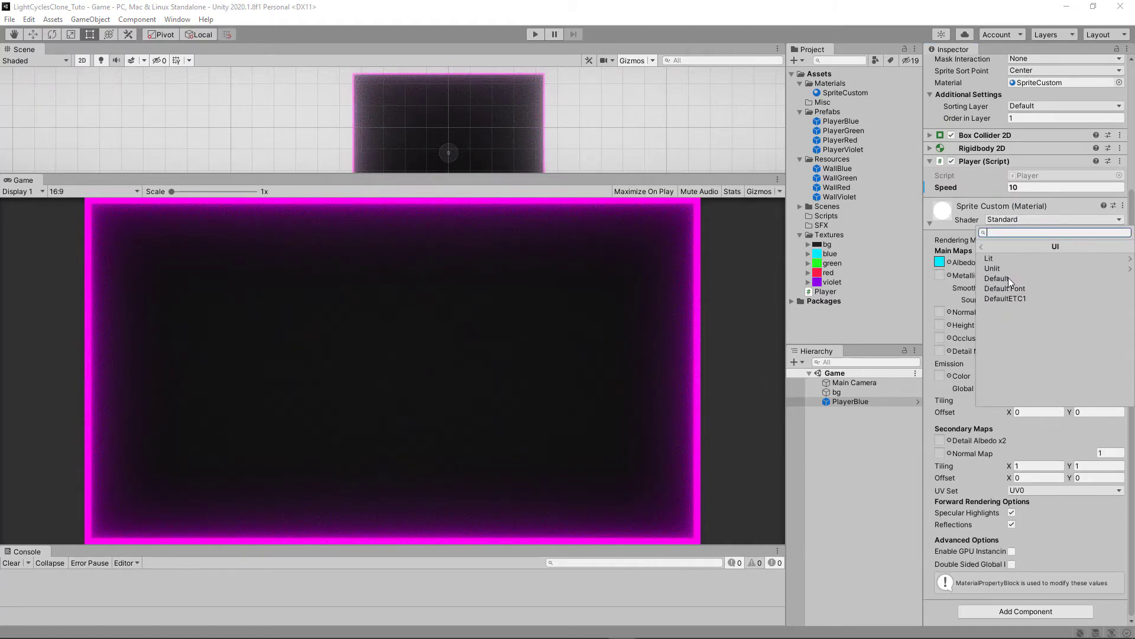
left_click(1009, 269)
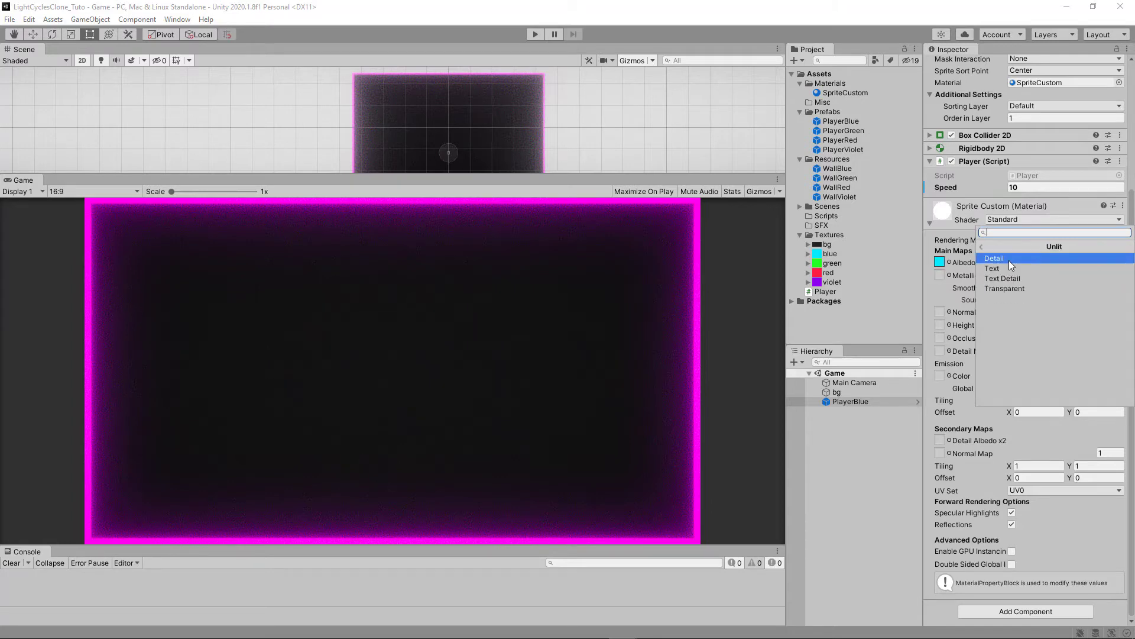
left_click(1009, 260)
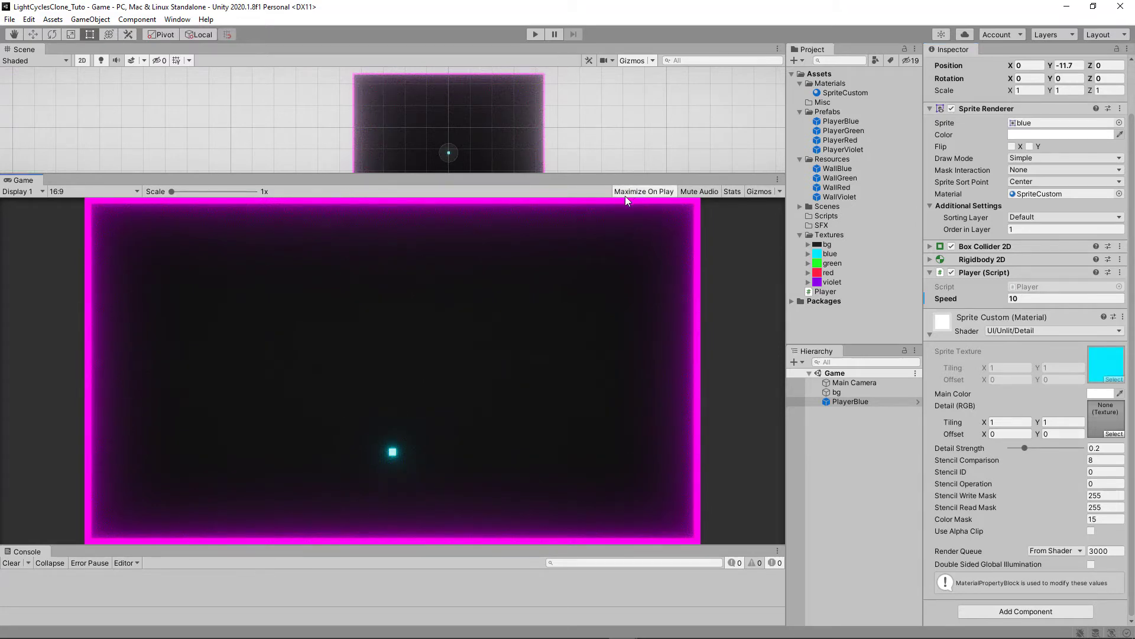
Step: Play-test the game, steering the blue player through several turns to check its glowing trail, and stop play mode
left_click(532, 34)
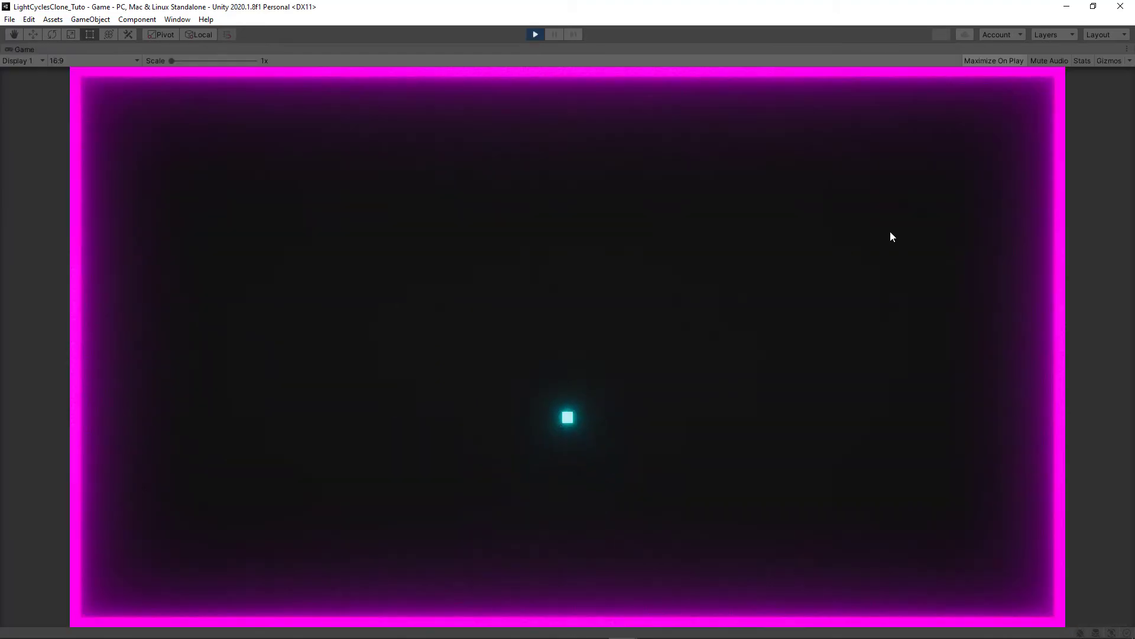
key("Left")
key("Down")
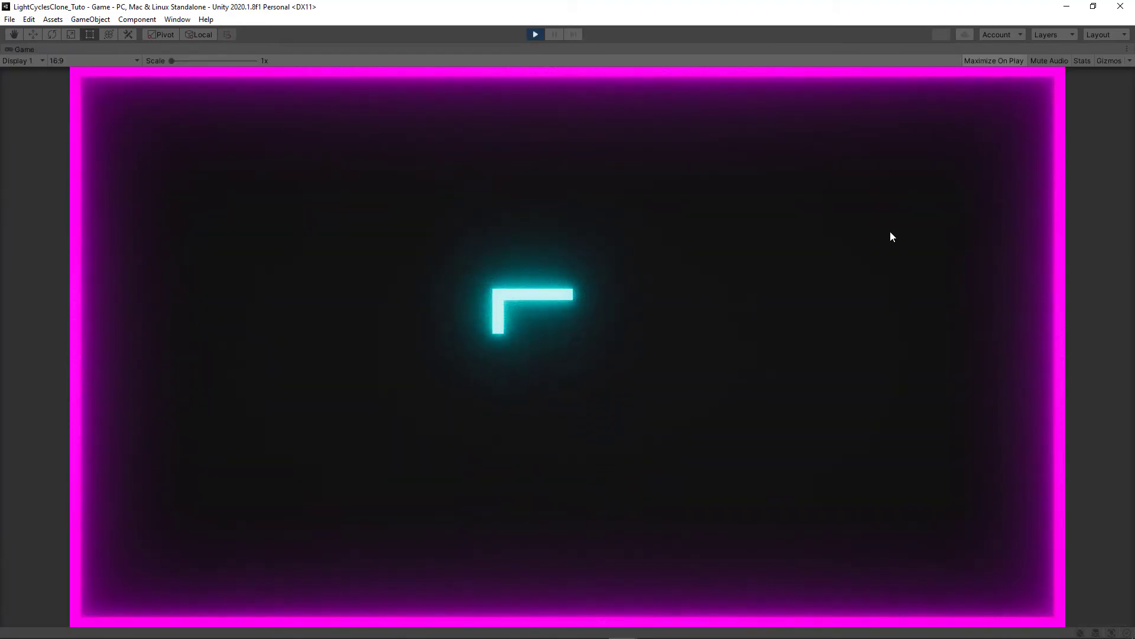
key("Right")
key("Up")
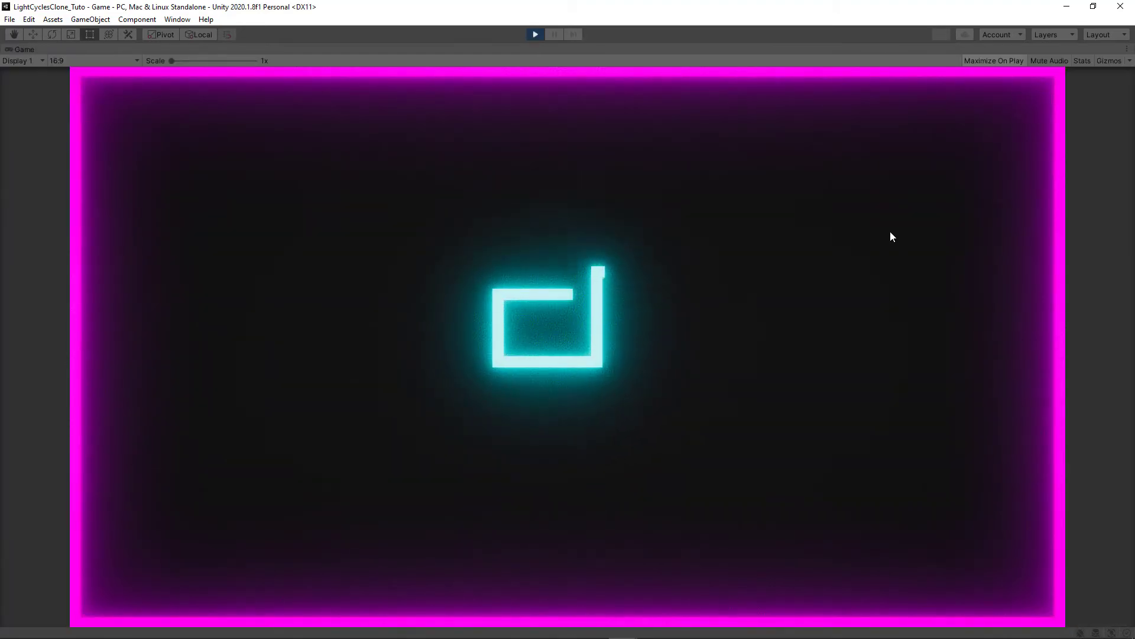
key("Right")
key("Down")
key("Left")
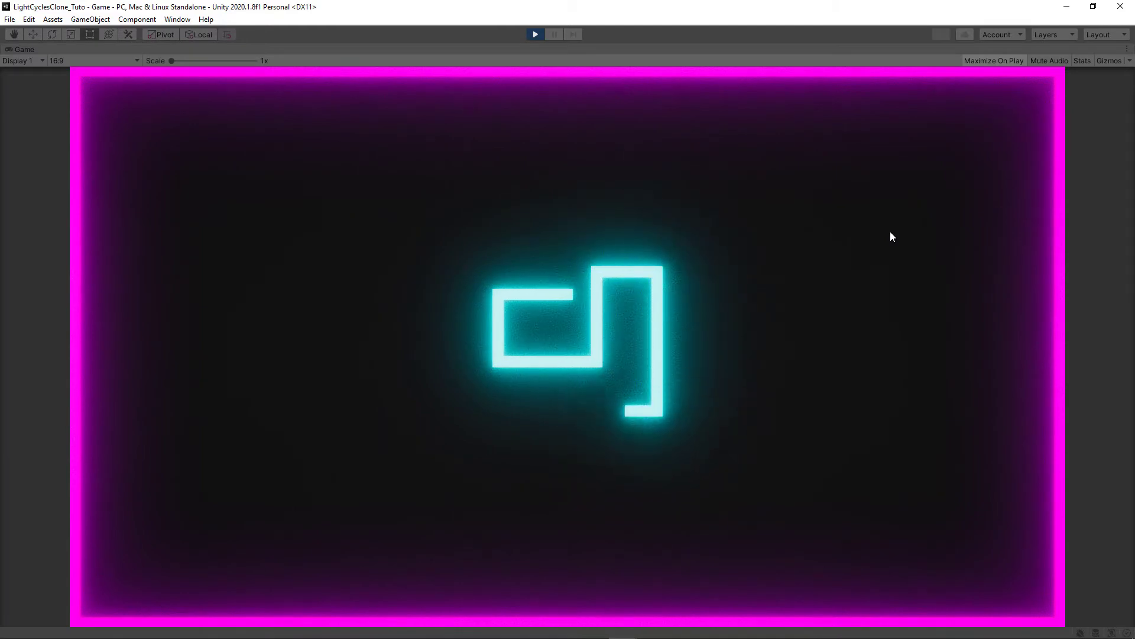
key("Up")
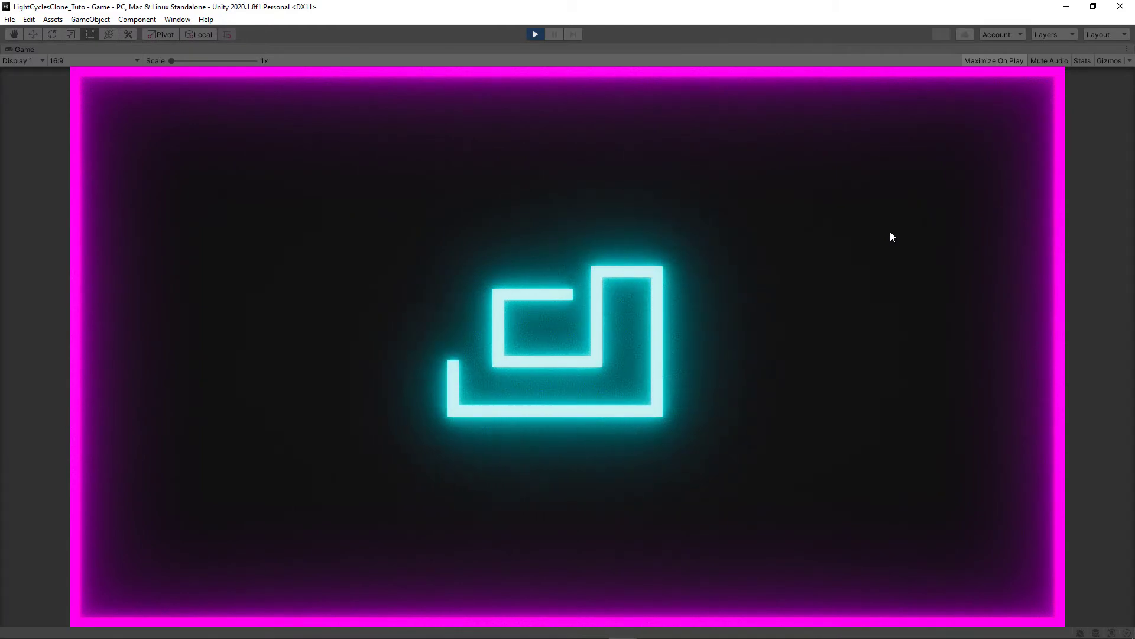
left_click(534, 35)
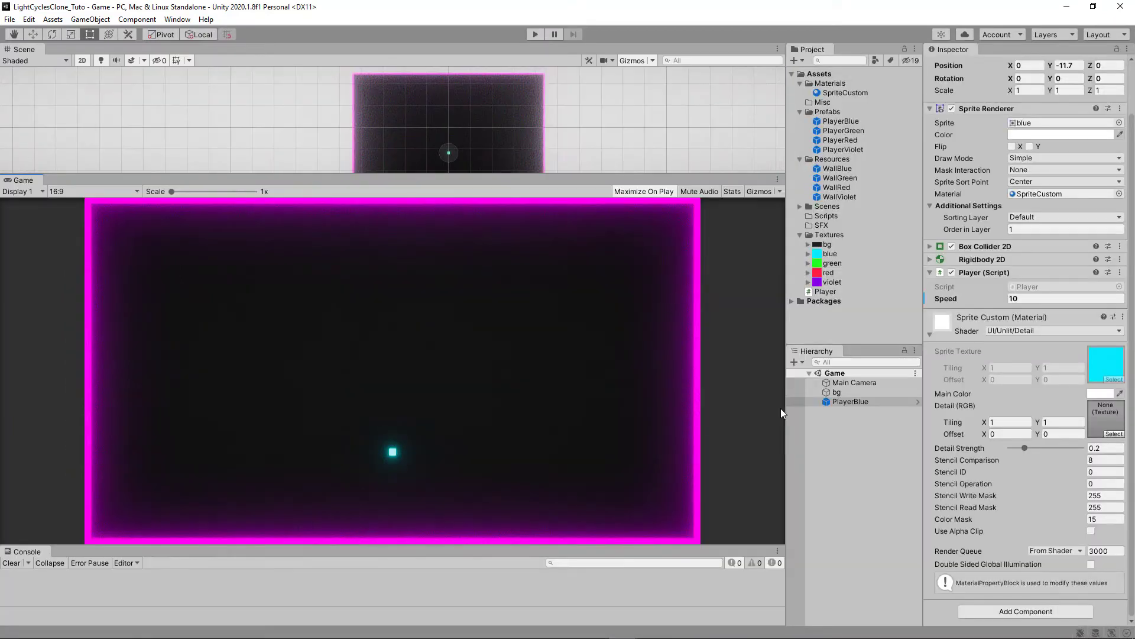
Step: Set the intensity of the Main Camera's Bloom effect to 13
left_click(852, 382)
left_click(938, 256)
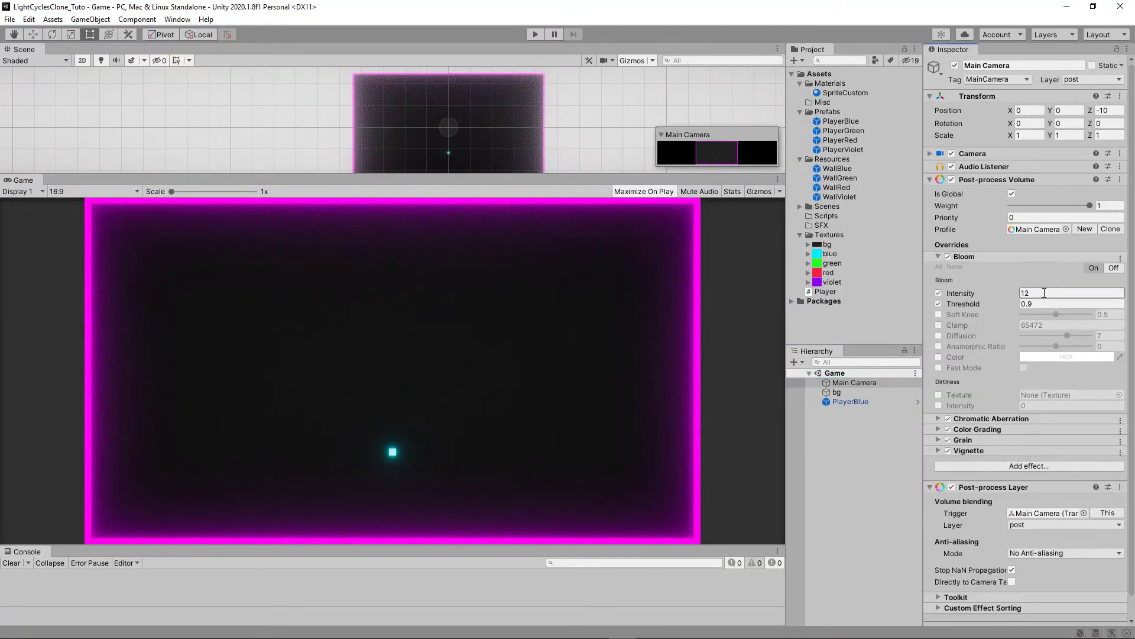
left_click(1048, 294)
type("13")
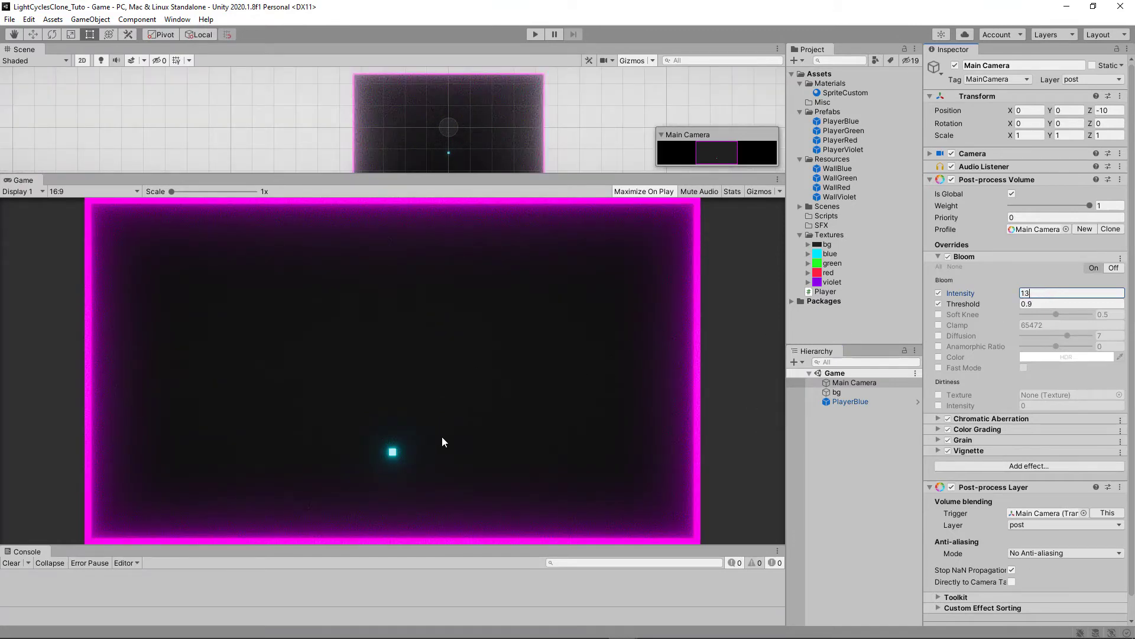
Step: Add a Trail Renderer component to PlayerBlue, collapsing its Sprite Renderer and material properties
left_click(842, 401)
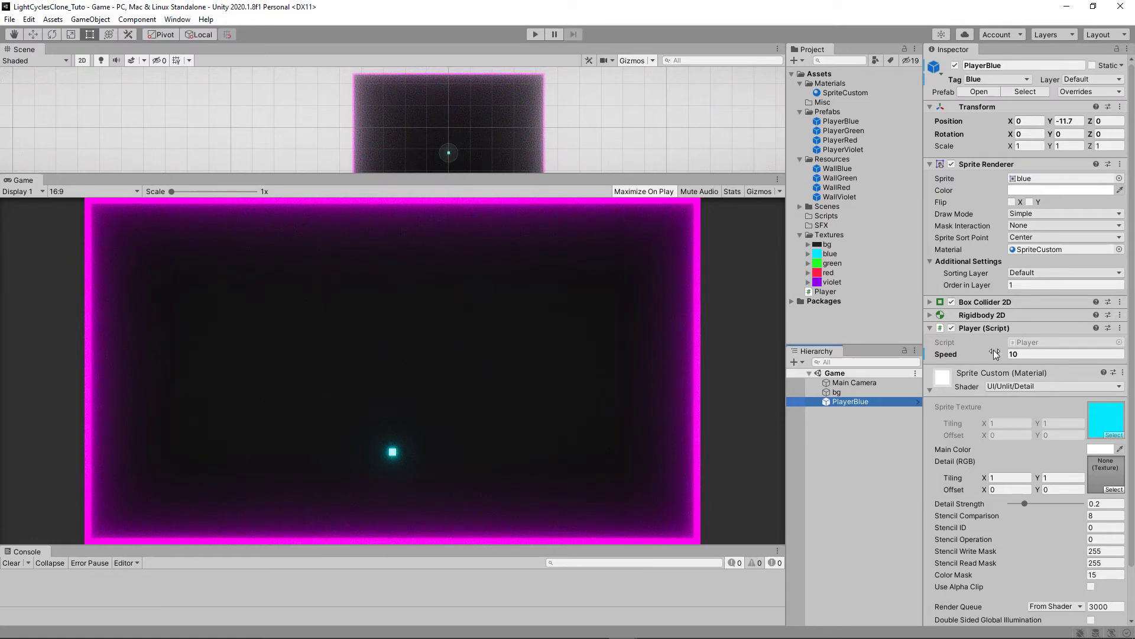
left_click(928, 163)
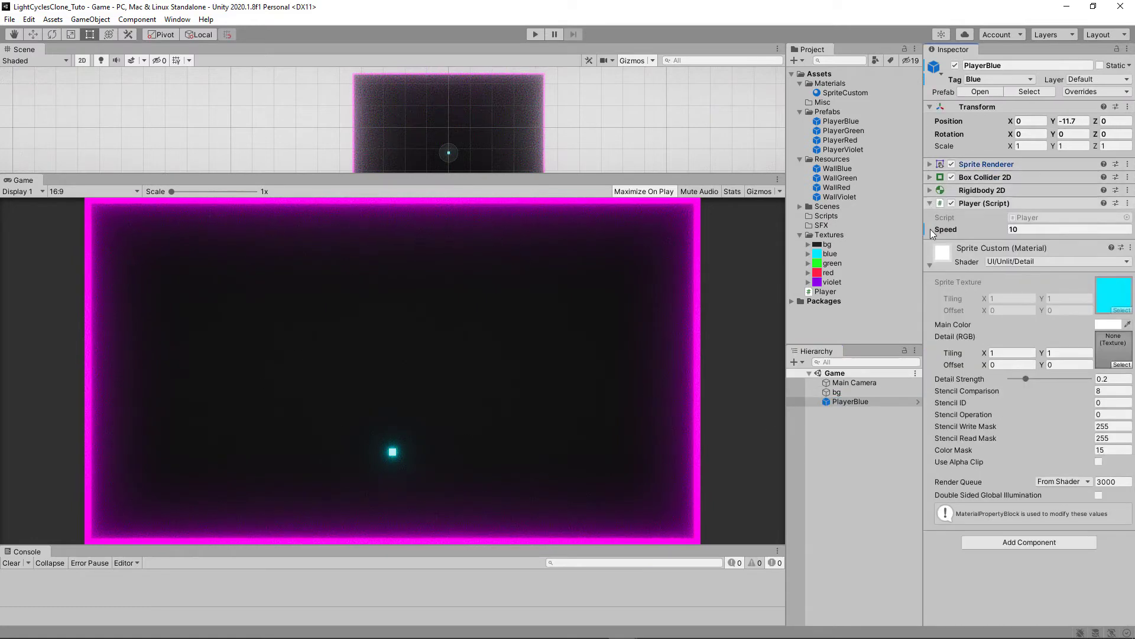
left_click(929, 263)
left_click(1003, 290)
type("tr")
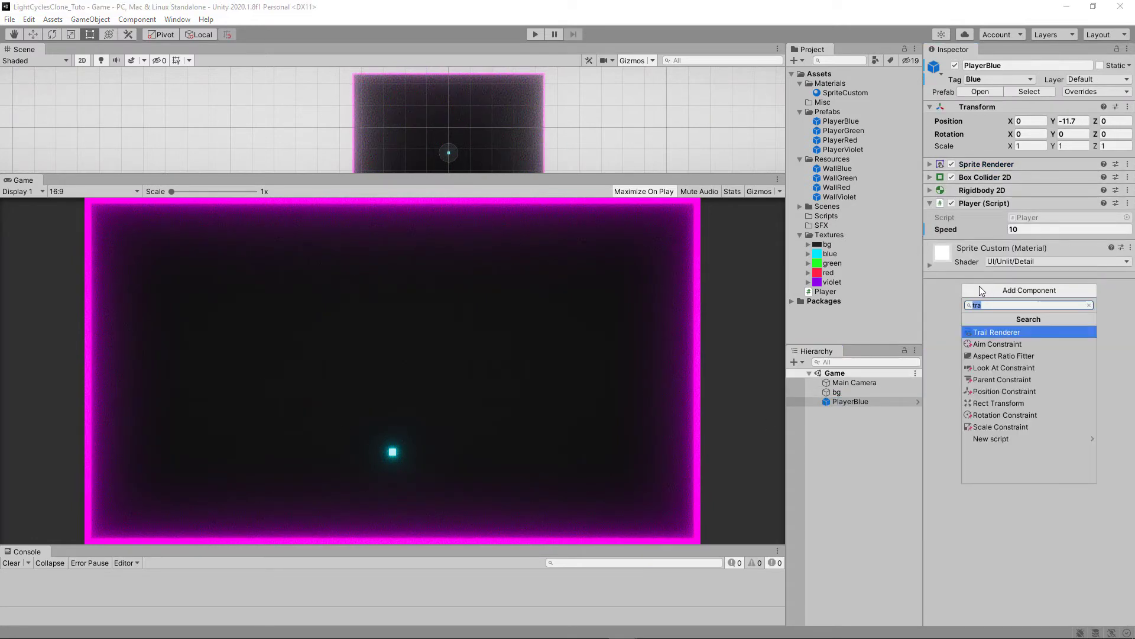
type("a")
left_click(997, 332)
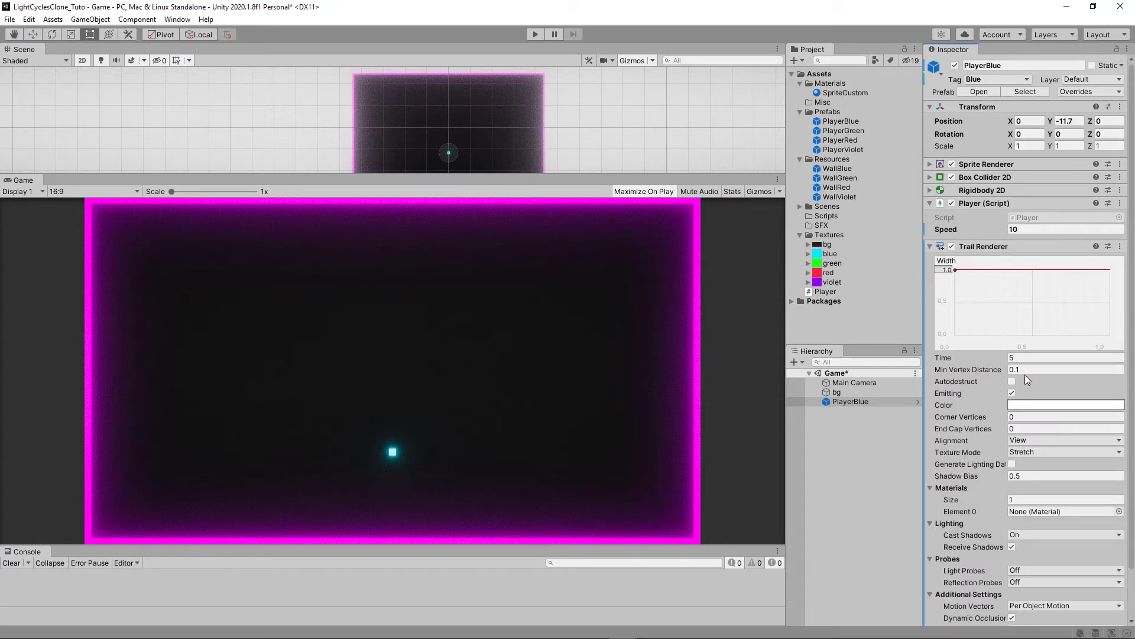
Step: Duplicate the SpriteCustom material, name the copy Trail, and set its shader to Standard
left_click(850, 92)
key("ctrl+d")
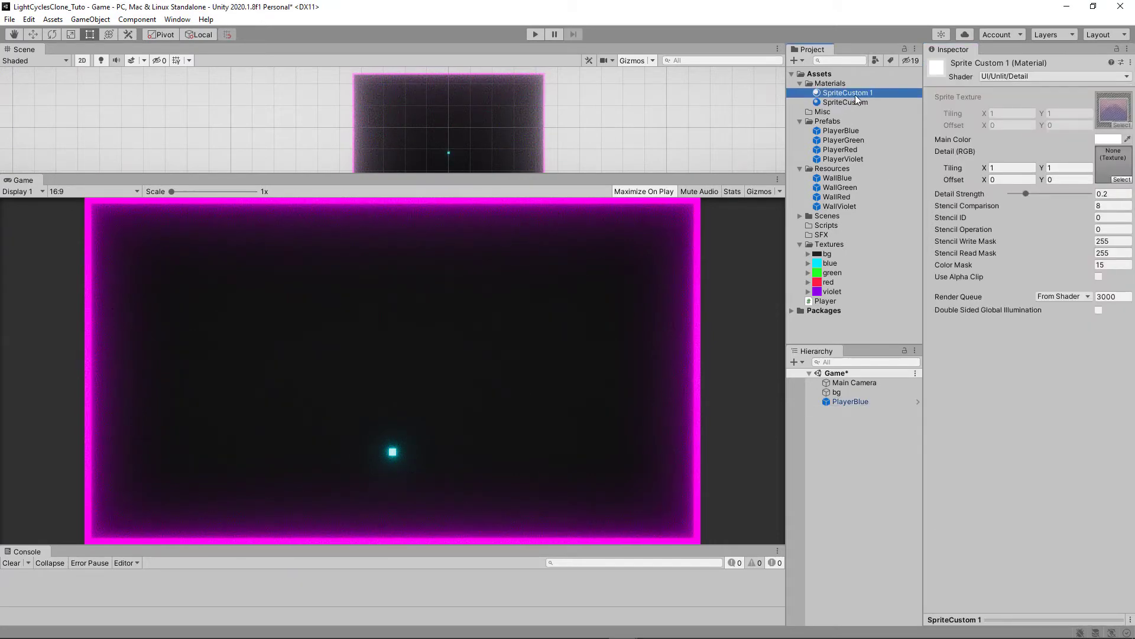
left_click(859, 93)
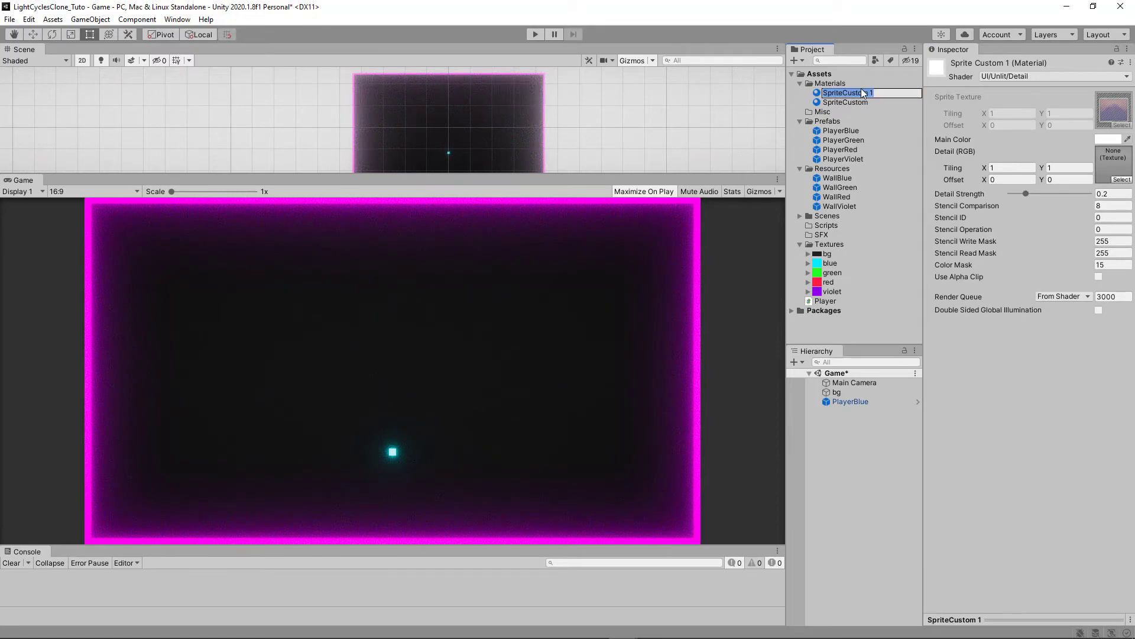
type("Trail")
key("Return")
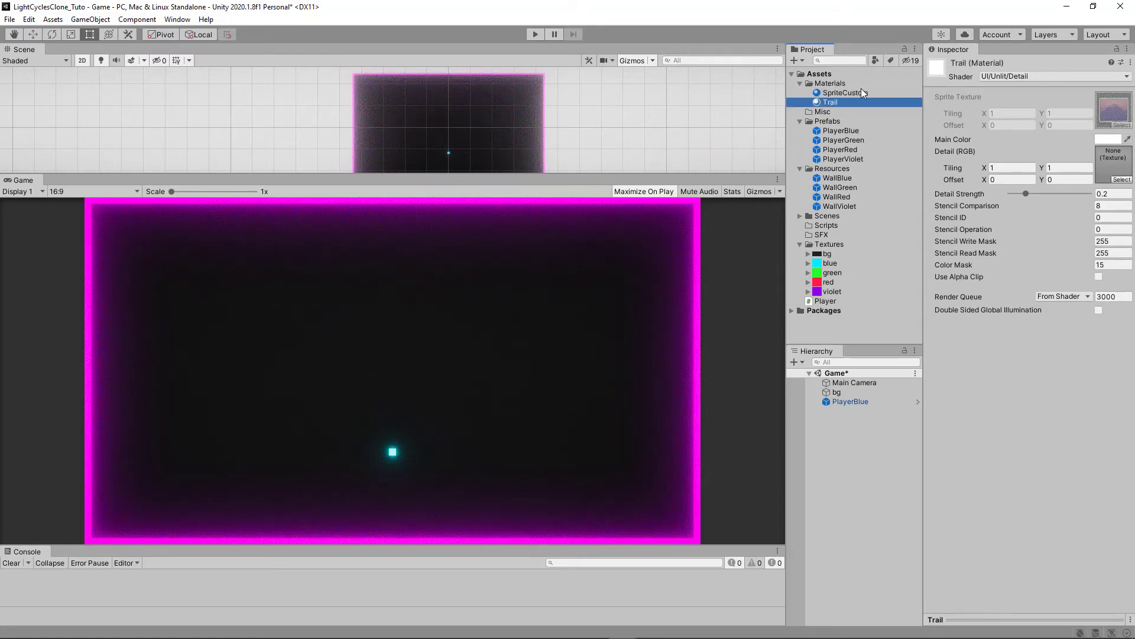
left_click(1005, 75)
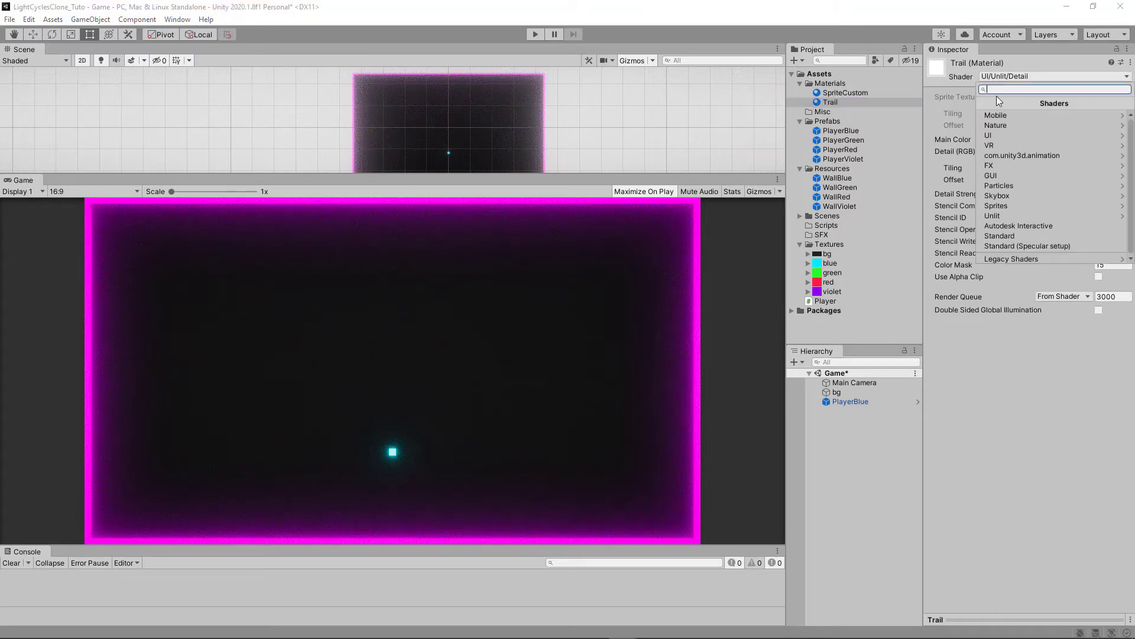
left_click(1021, 236)
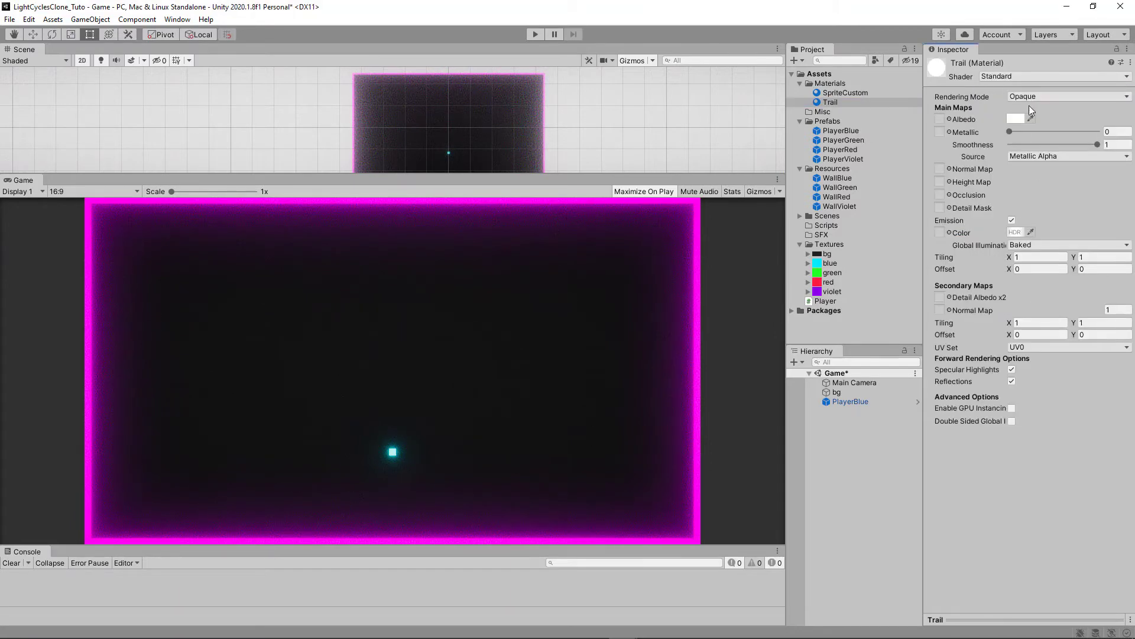
Step: Assign the Trail material to Element 0 of PlayerBlue's Trail Renderer materials
left_click(852, 401)
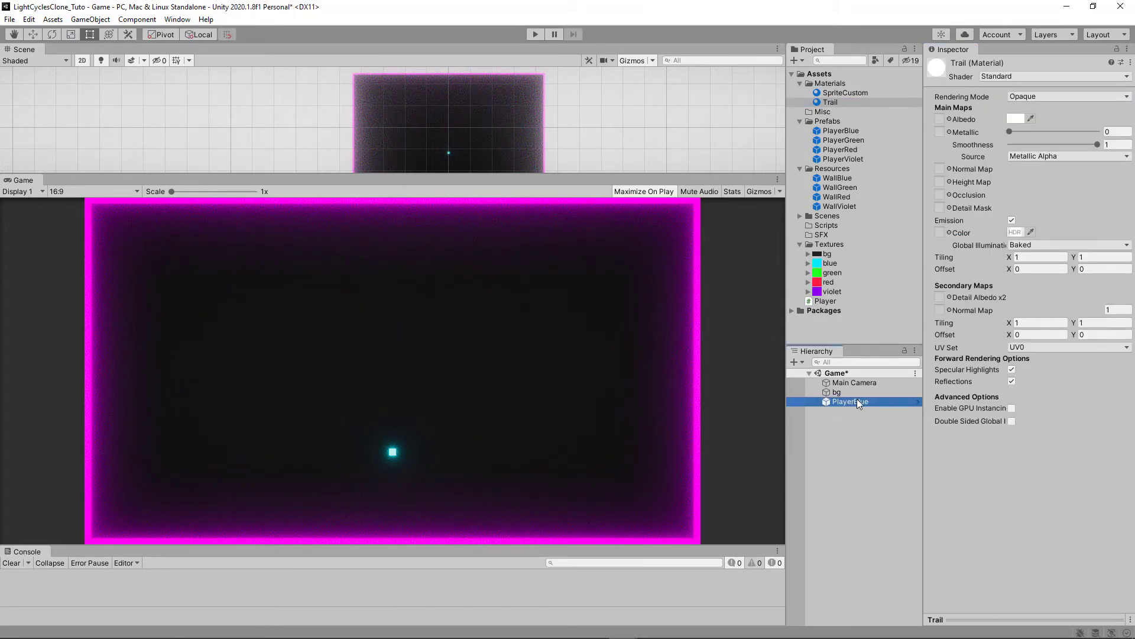
scroll(998, 374, "down", 2)
left_click_drag(837, 104, 1018, 459)
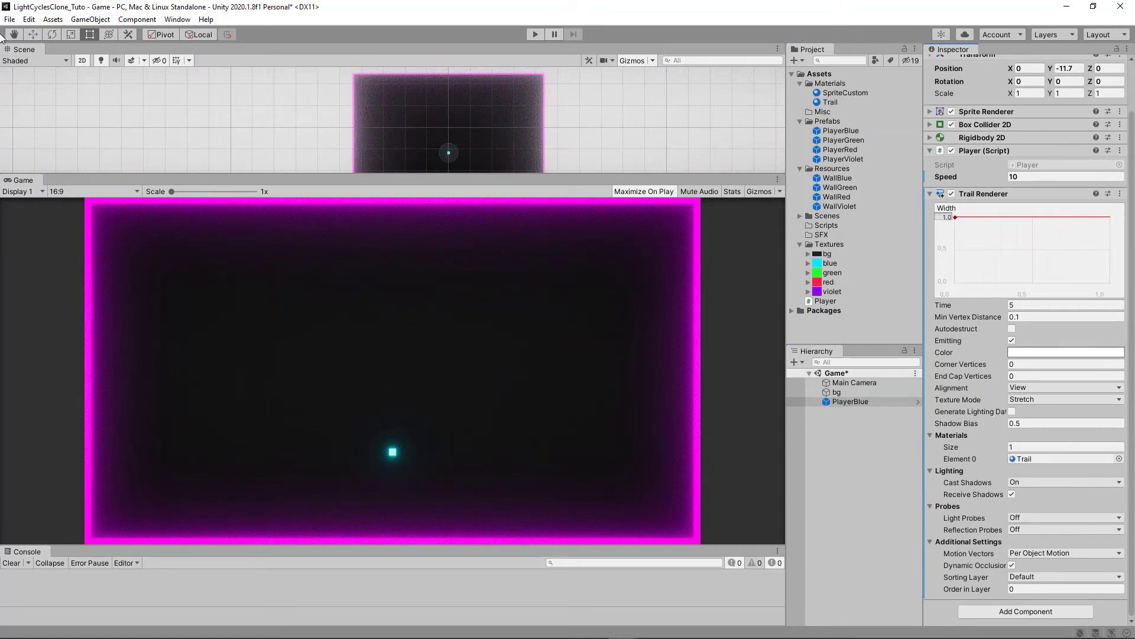
Step: Move PlayerBlue sideways in the scene to preview its trail, and undo the move
left_click(33, 35)
left_click_drag(491, 153, 516, 154)
key("ctrl+z")
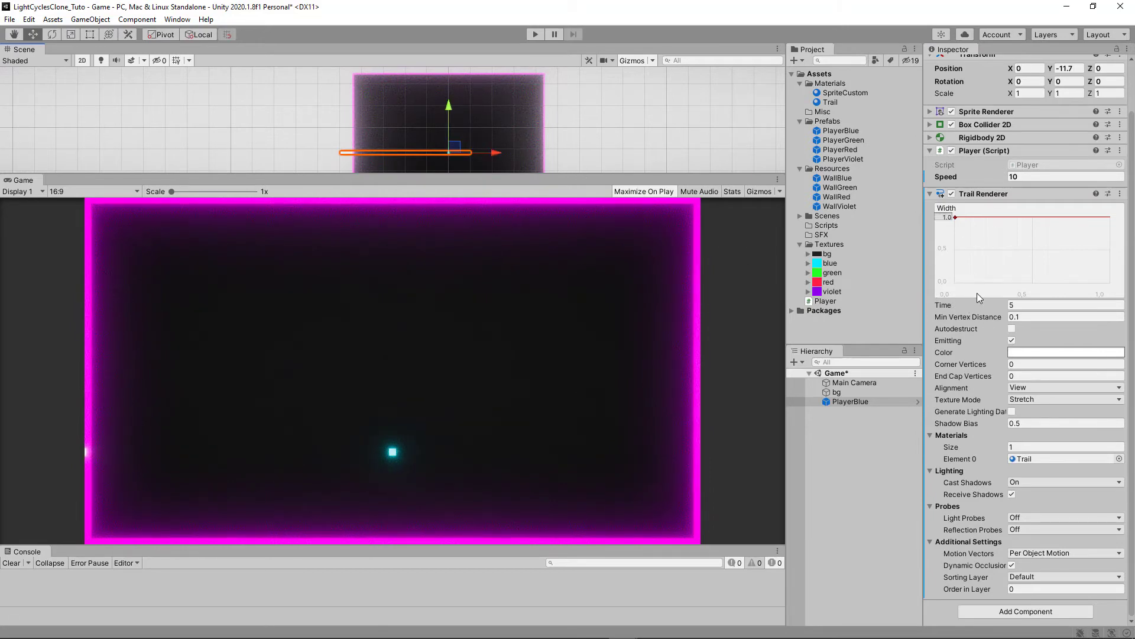
Step: Try the Unlit/Color shader on the Trail material and shift PlayerBlue along X to about -0.3 to preview its trail
left_click(829, 102)
left_click(1013, 75)
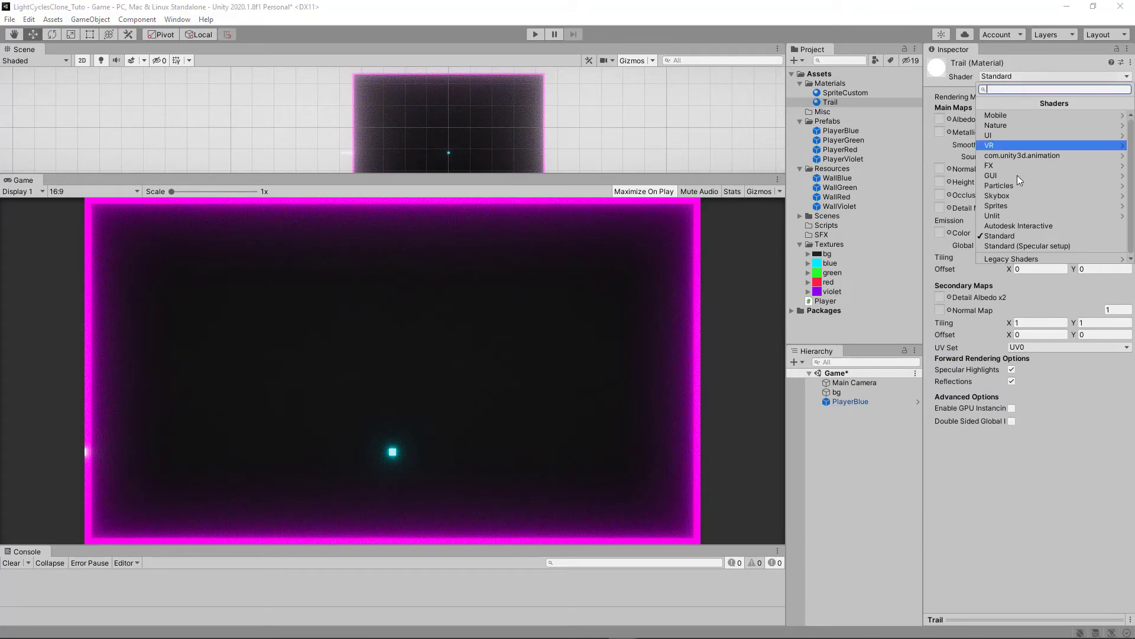
left_click(1007, 214)
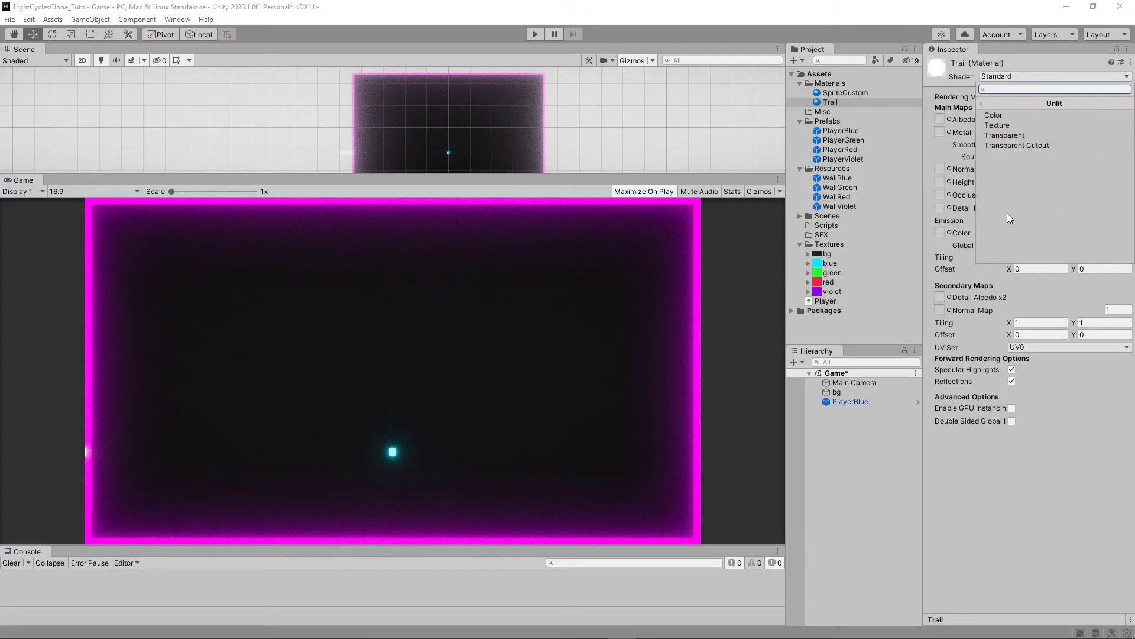
left_click(1001, 115)
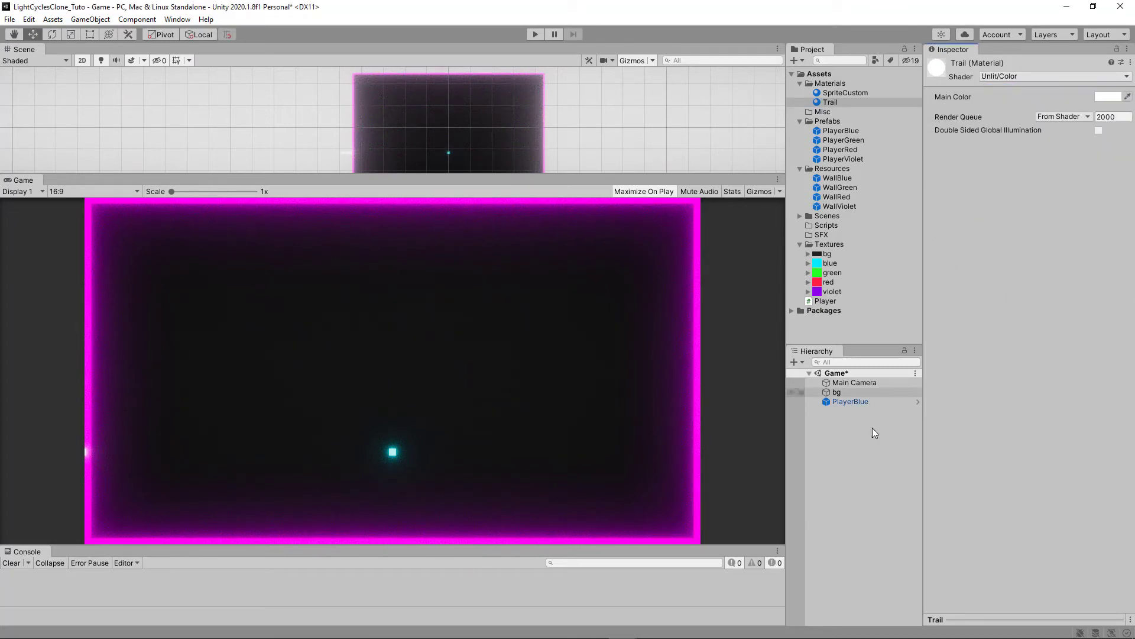
left_click(850, 401)
mouse_move(509, 154)
left_mouse_down()
mouse_move(552, 157)
mouse_move(490, 153)
left_mouse_up()
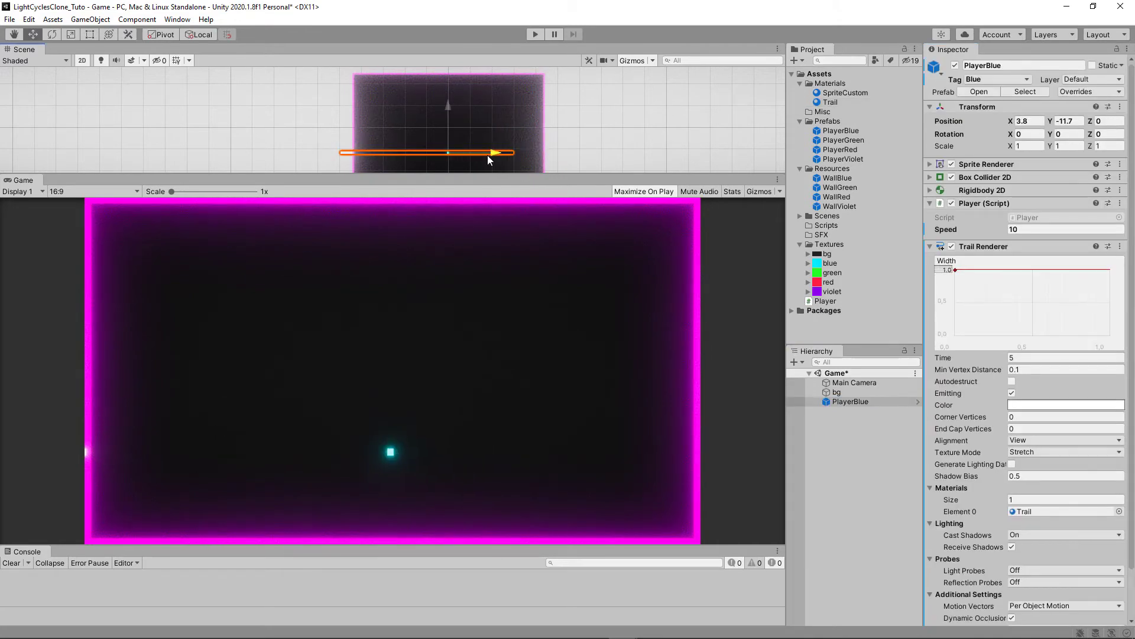
Step: Set the Trail material's shader to UI/Unlit/Detail
left_click(832, 101)
left_click(1023, 76)
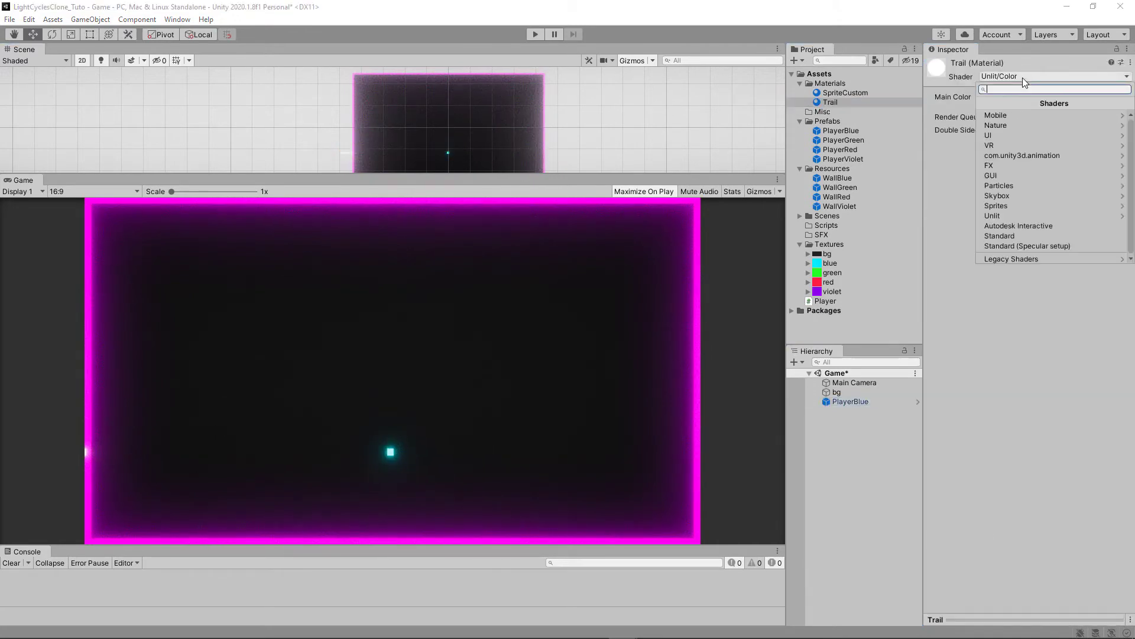
left_click(998, 146)
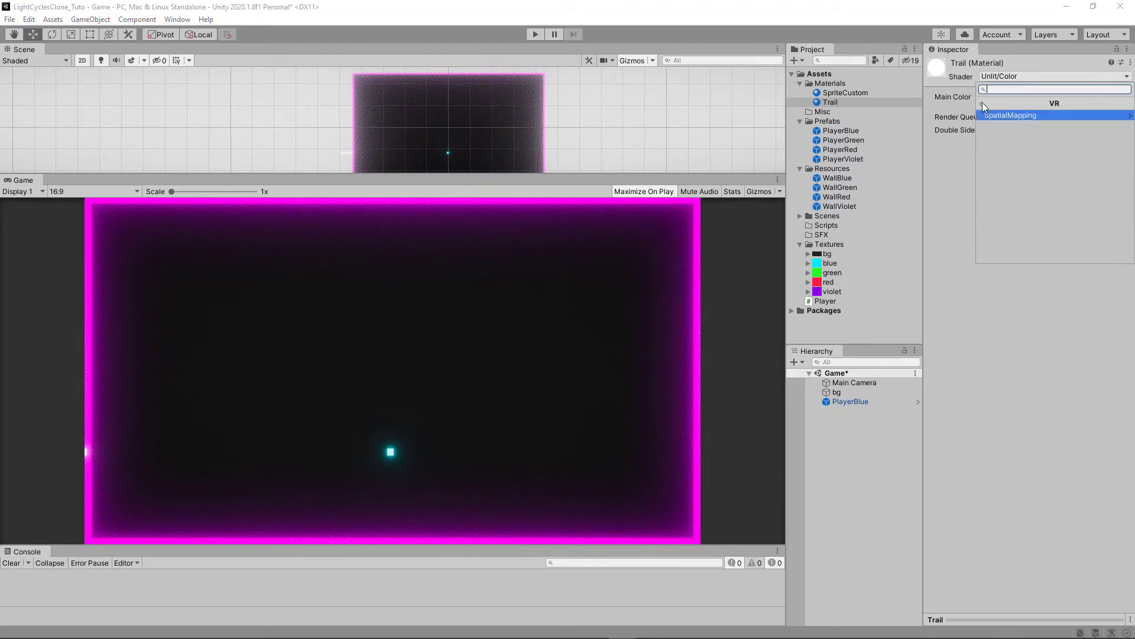
left_click(982, 103)
left_click(998, 135)
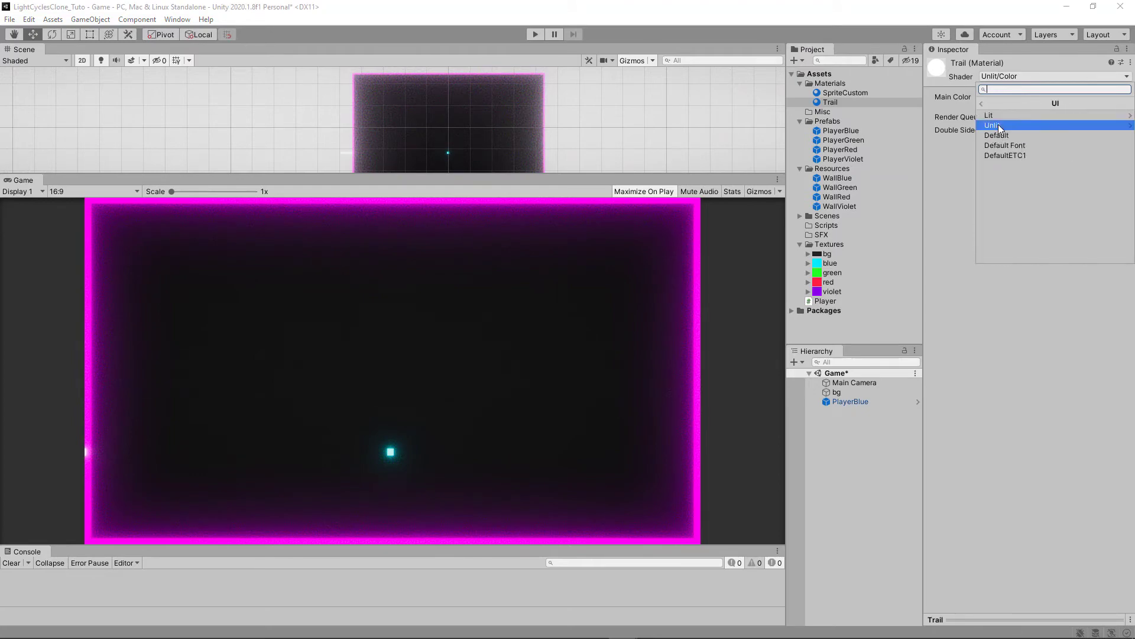
left_click(998, 125)
left_click(998, 115)
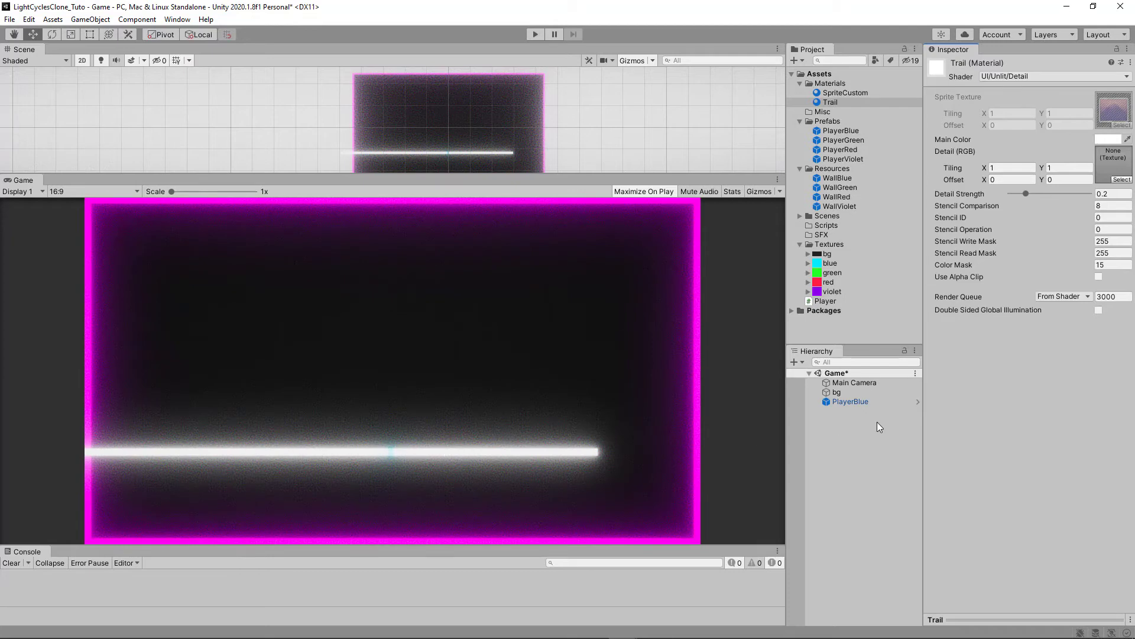
Step: Set the Time of PlayerBlue's Trail Renderer to 0.5
left_click(862, 400)
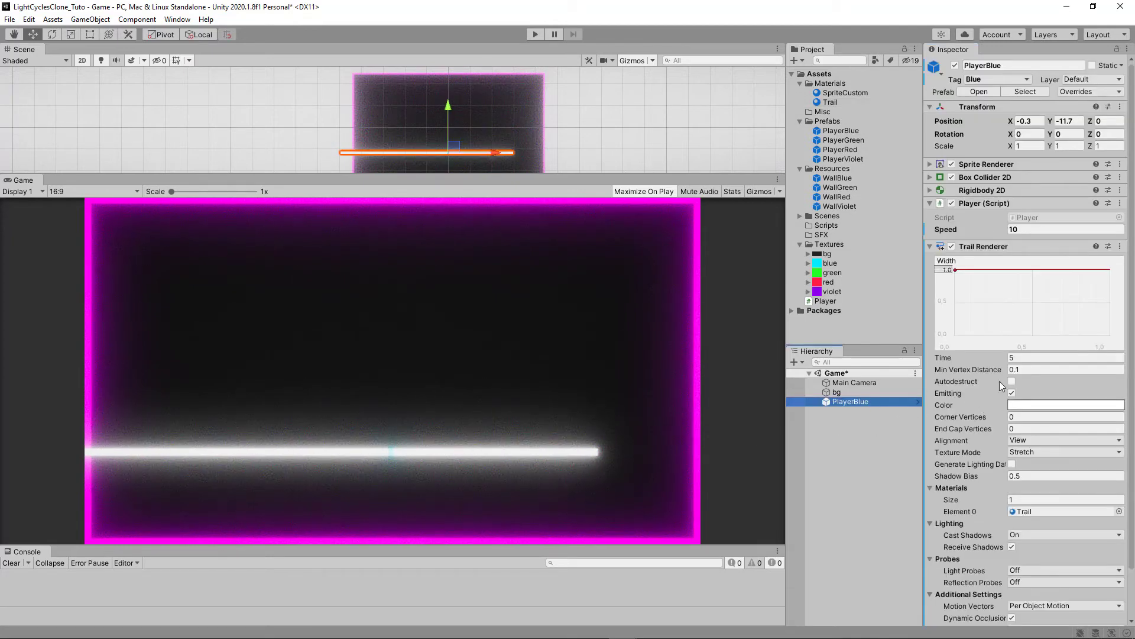
left_click(1023, 357)
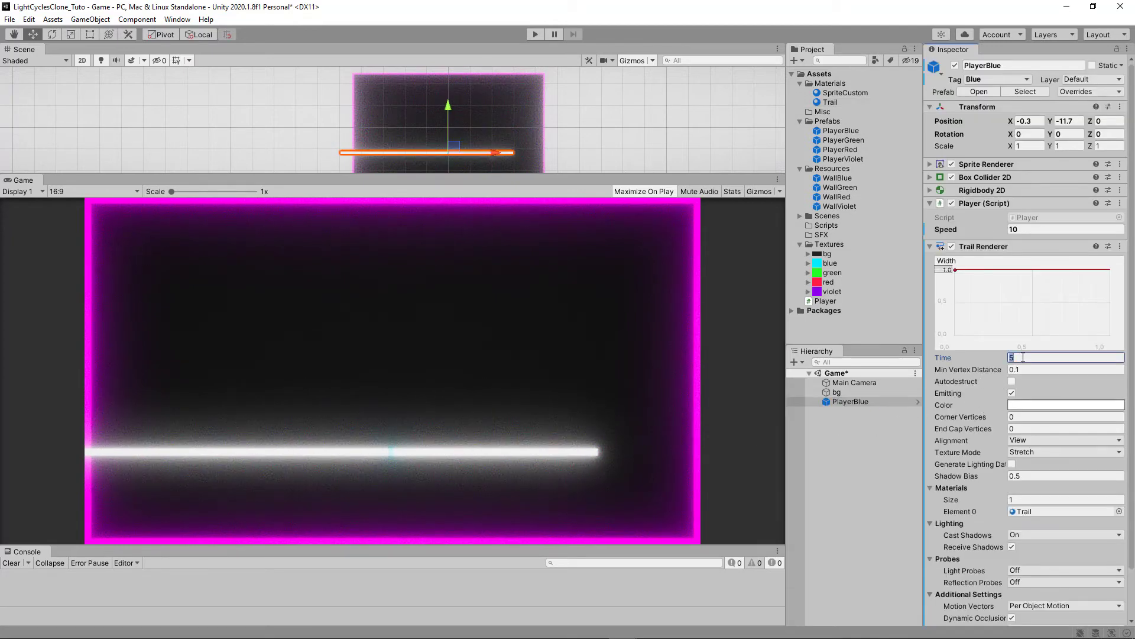
type(".5")
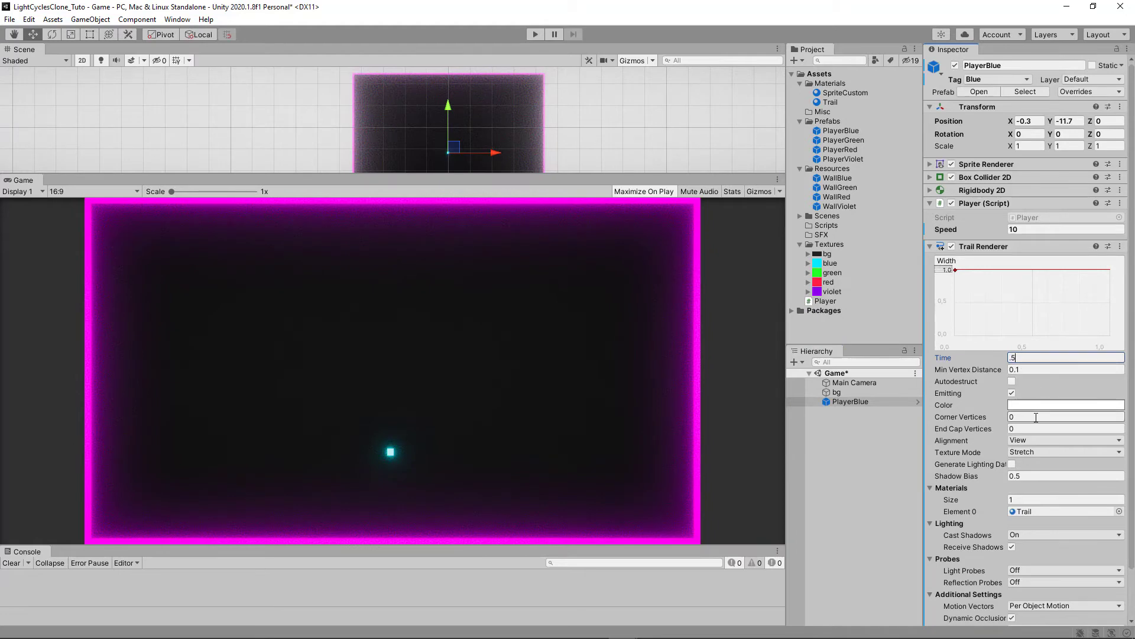
Step: Set Cast Shadows to Off and disable Receive Shadows on PlayerBlue's Trail Renderer
scroll(1036, 417, "down", 2)
left_click(1016, 482)
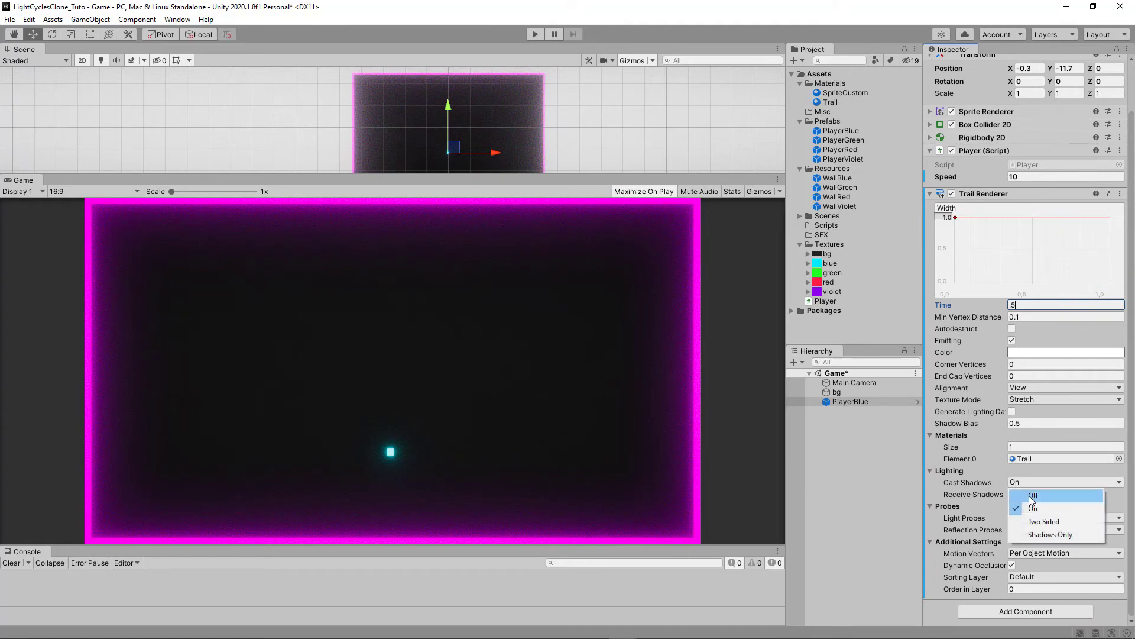
left_click(1032, 497)
left_click(1011, 494)
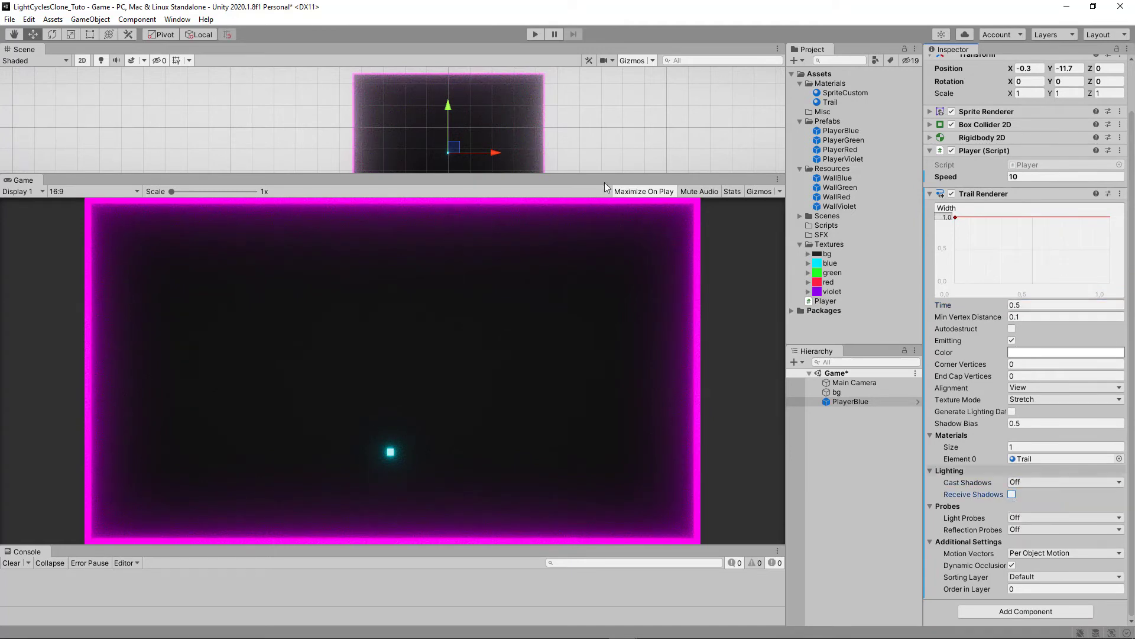
Step: Play-test the game, steering PlayerBlue through several turns to examine its short glowing trail, and stop the game
left_click(535, 34)
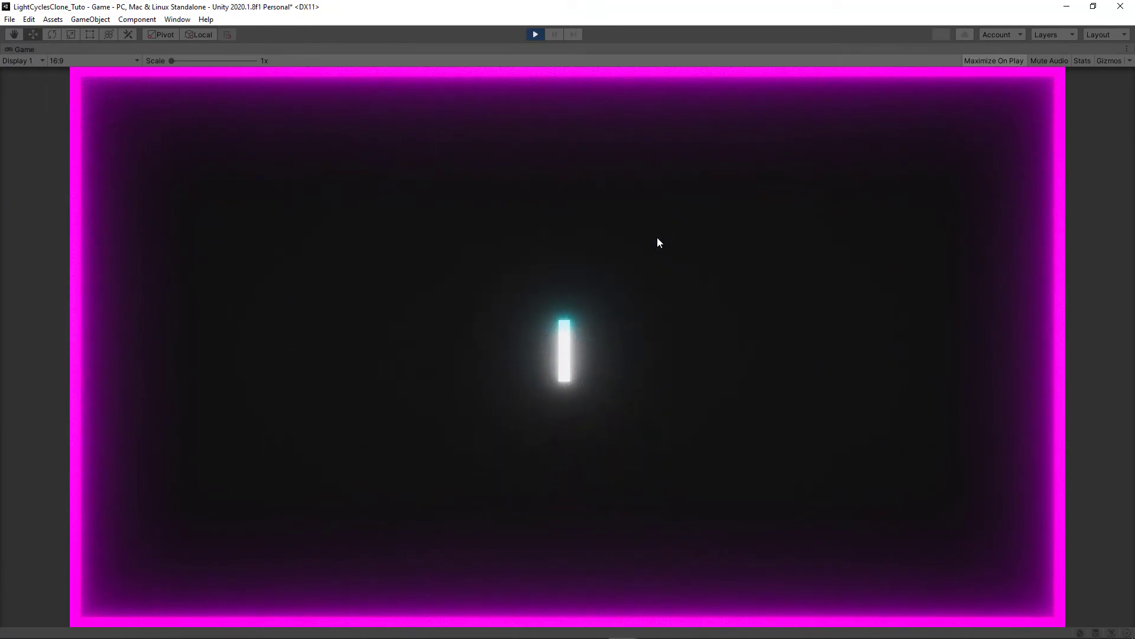
key("Right")
key("Down")
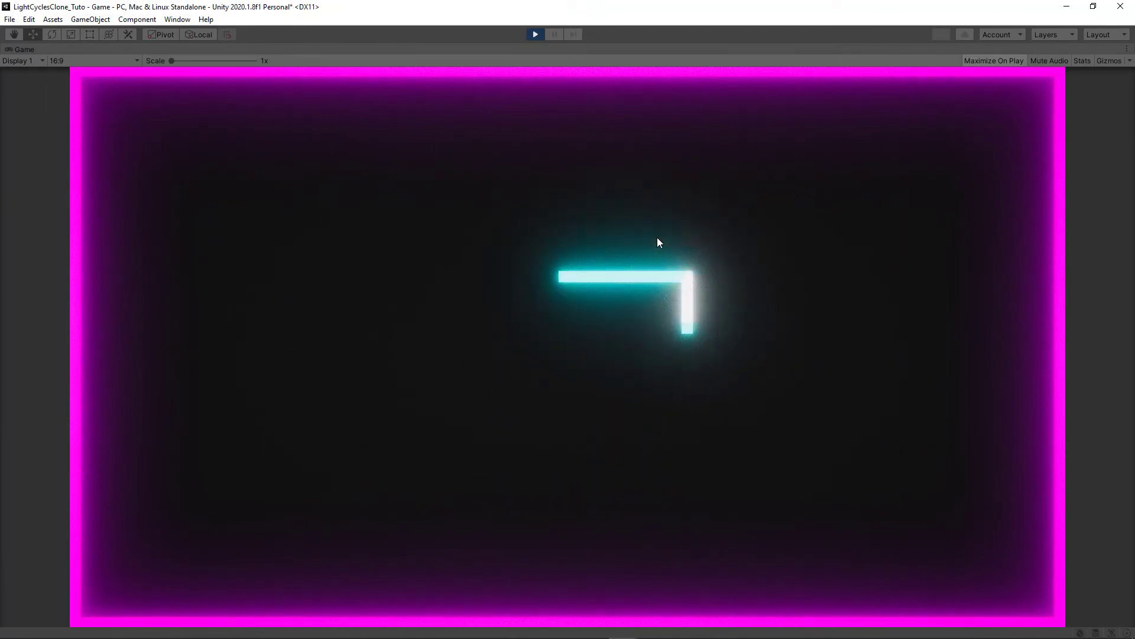
key("Left")
key("Up")
key("Left")
key("Down")
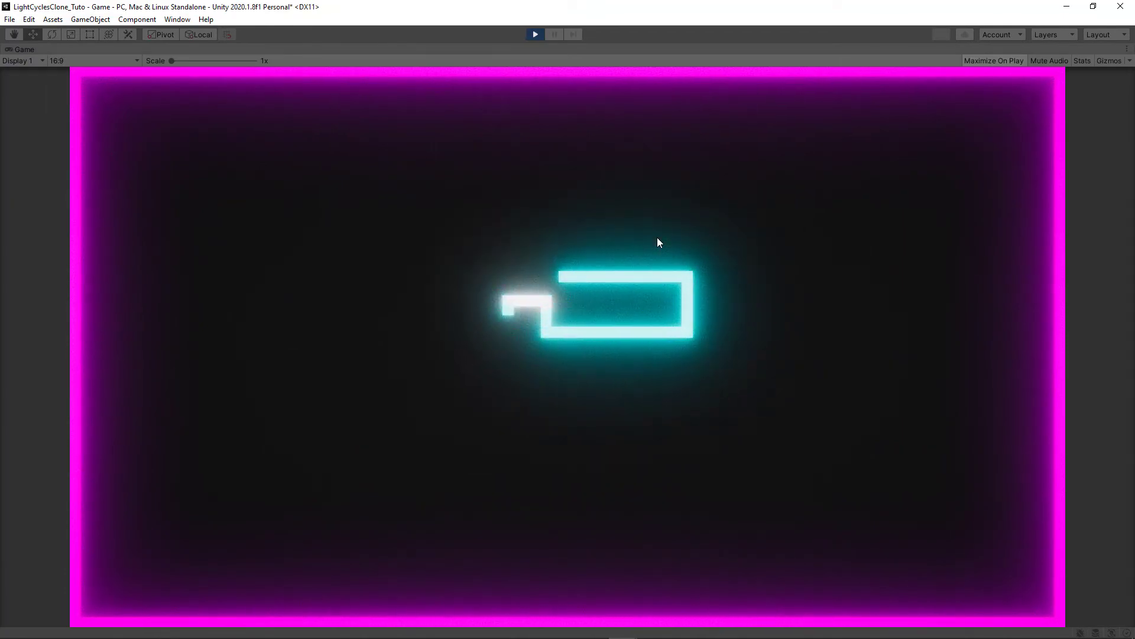
key("Right")
key("Down")
key("Right")
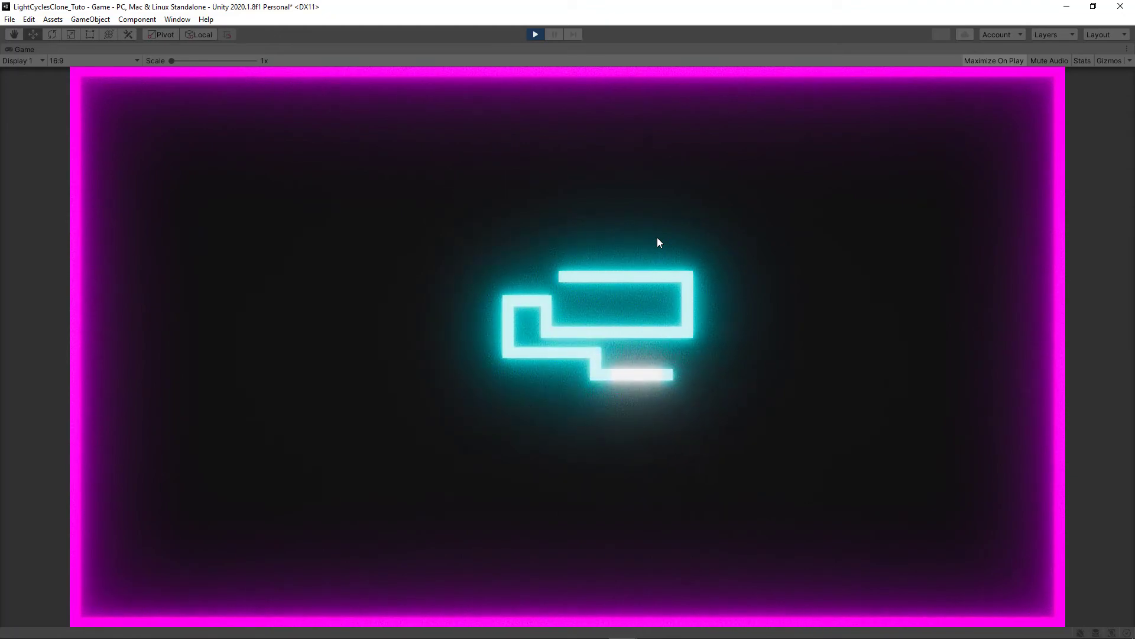
key("Up")
key("Left")
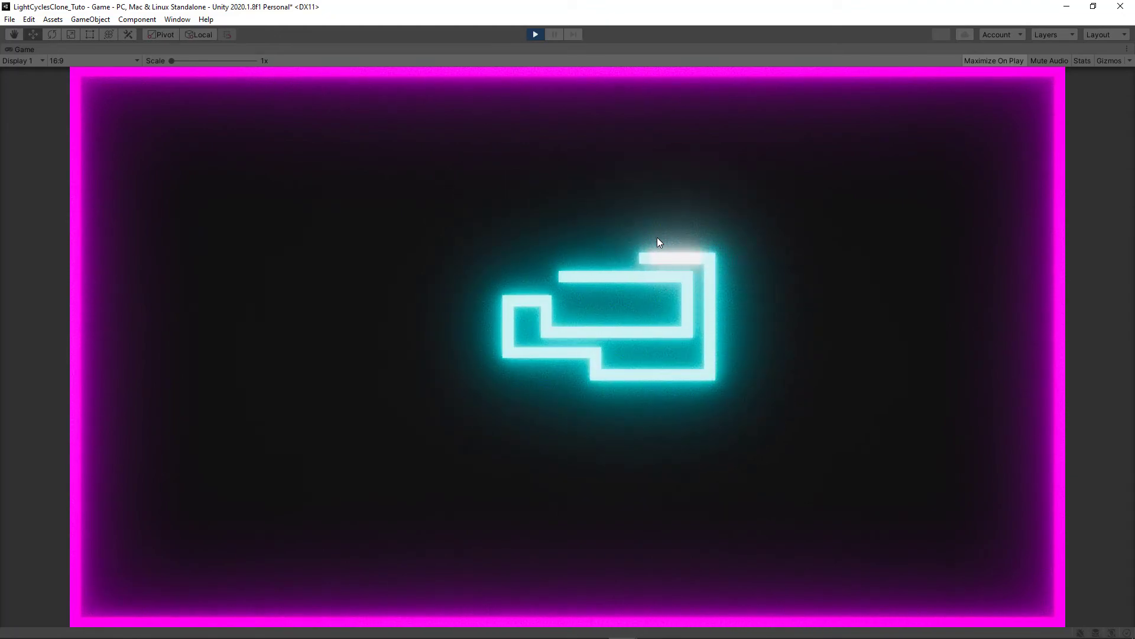
key("Down")
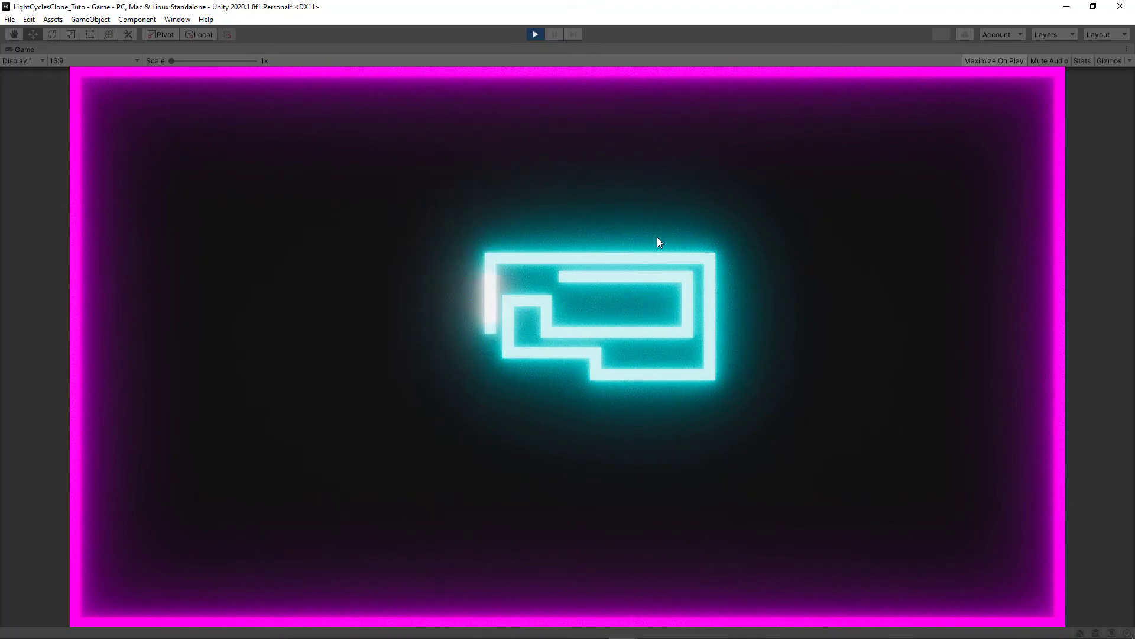
key("Right")
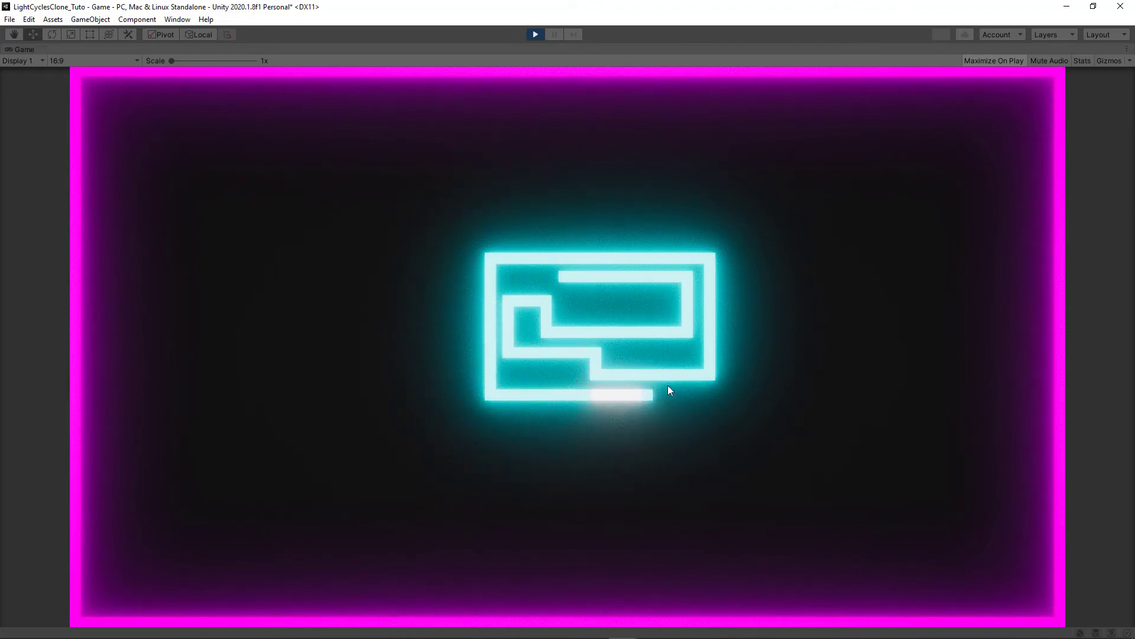
left_click(535, 34)
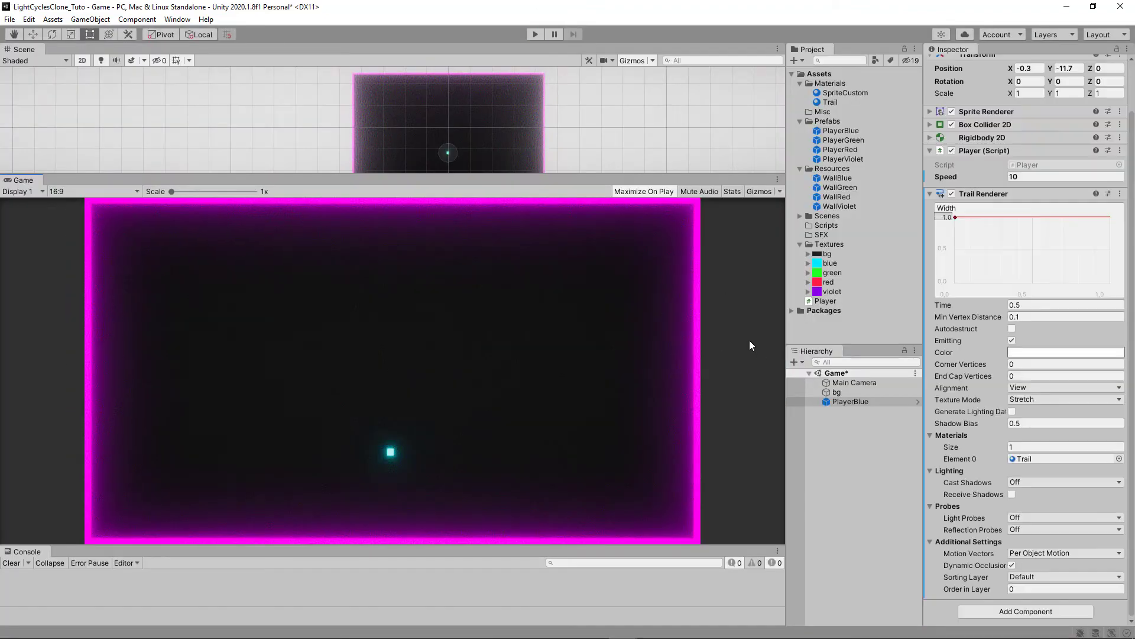
Step: Disable PlayerBlue's Trail Renderer and collapse its settings
left_click(931, 194)
left_click(952, 246)
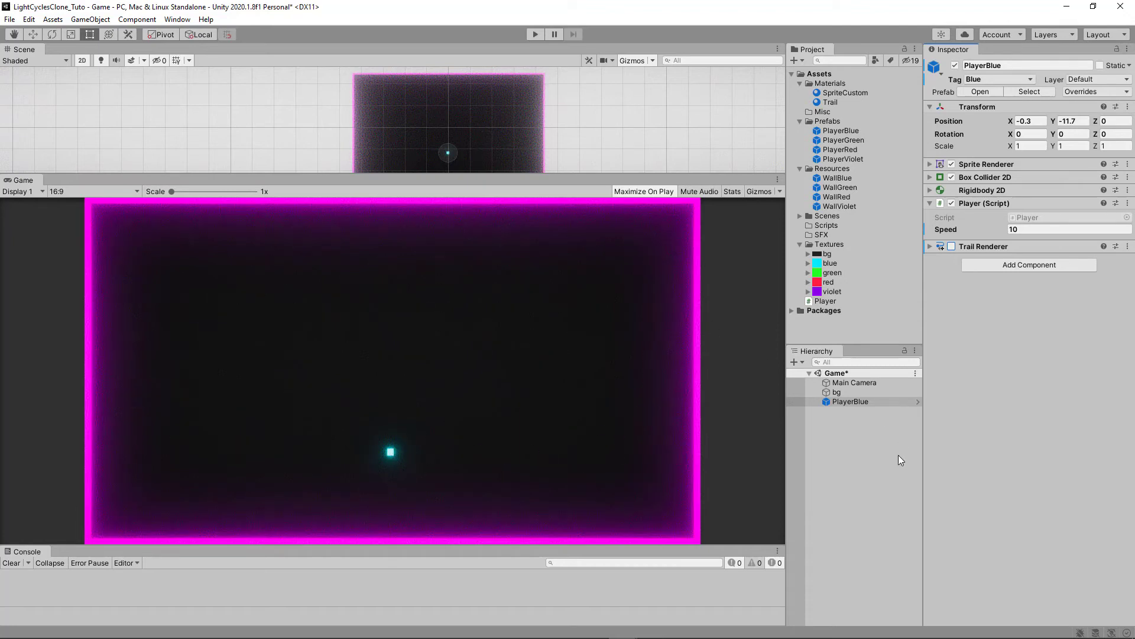
Step: Add a new 2D sprite object to the scene and assign the InputFieldBackground sprite to it
left_click(90, 19)
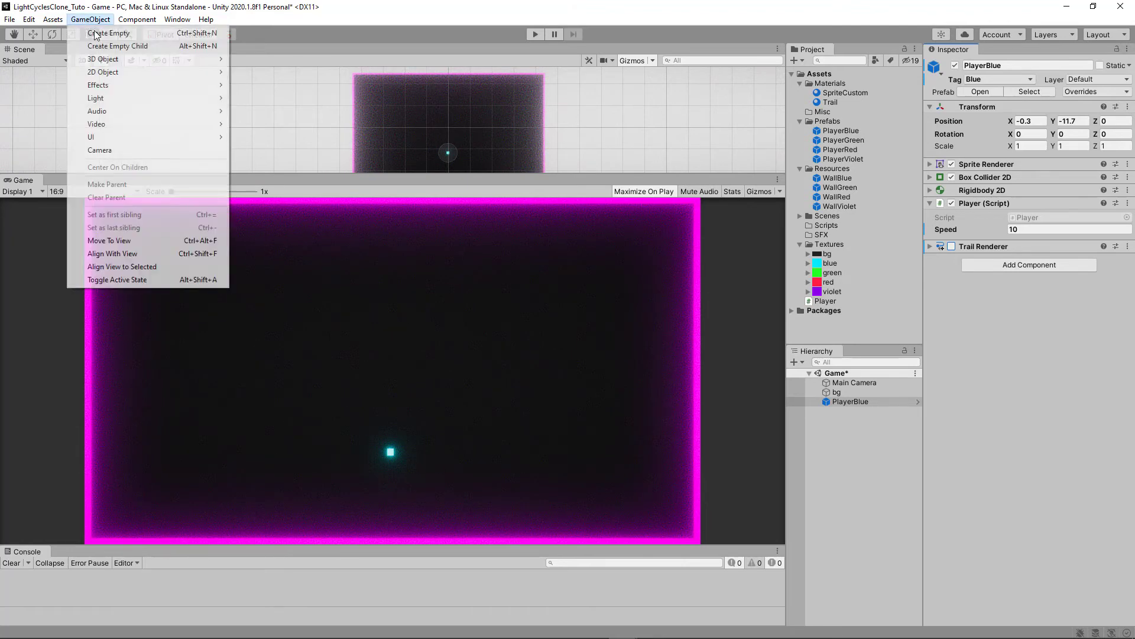
mouse_move(130, 72)
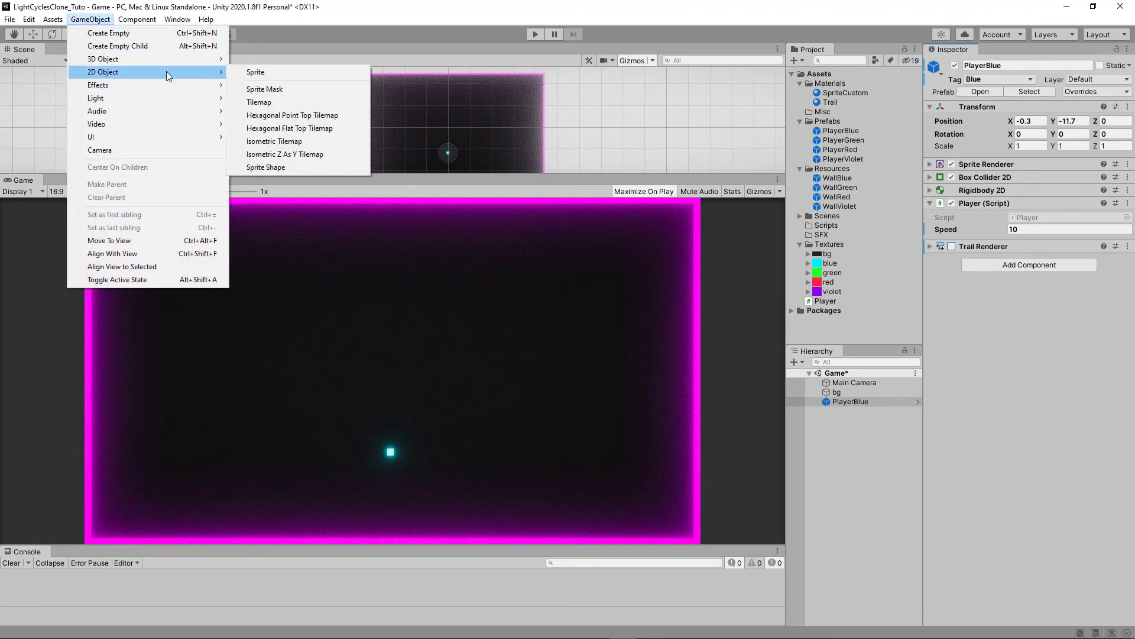
left_click(260, 73)
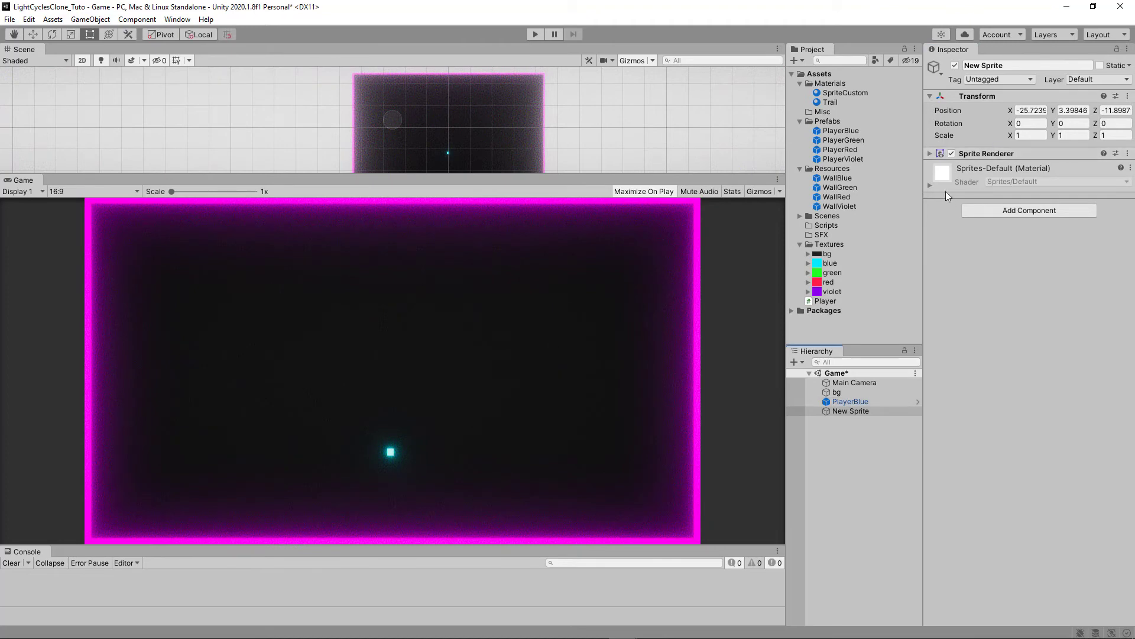
left_click(945, 155)
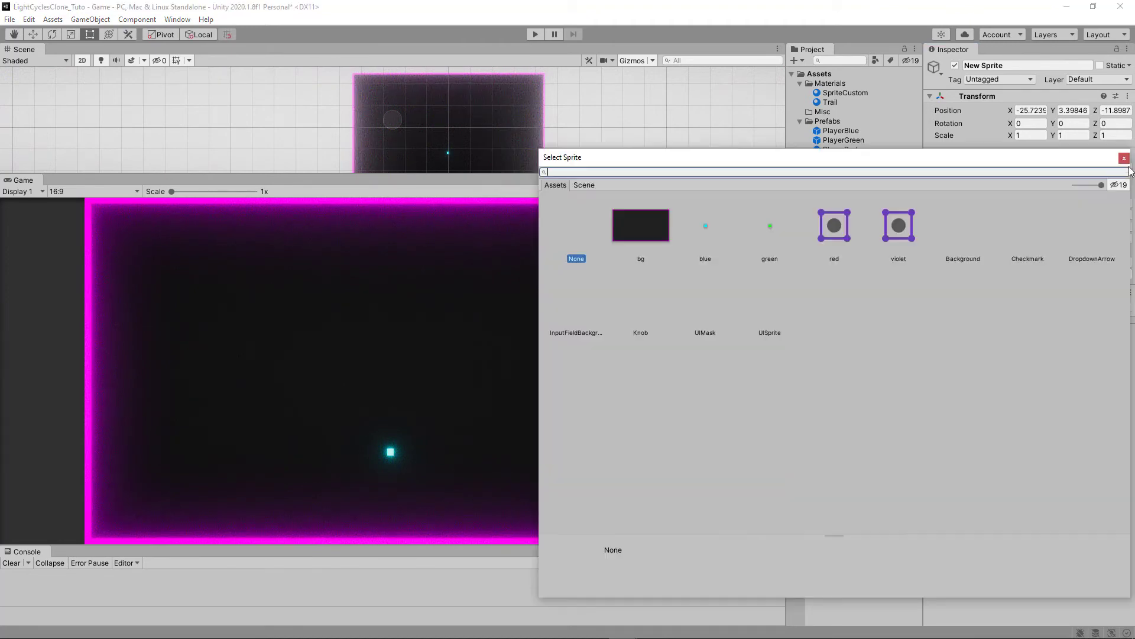
left_click(1122, 172)
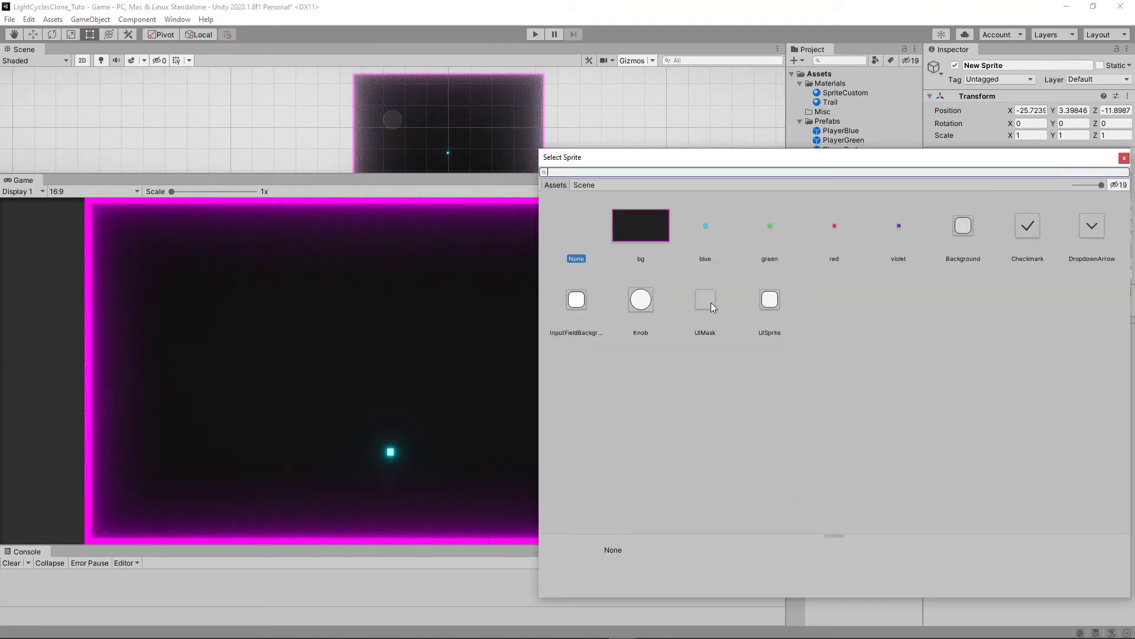
left_click(580, 301)
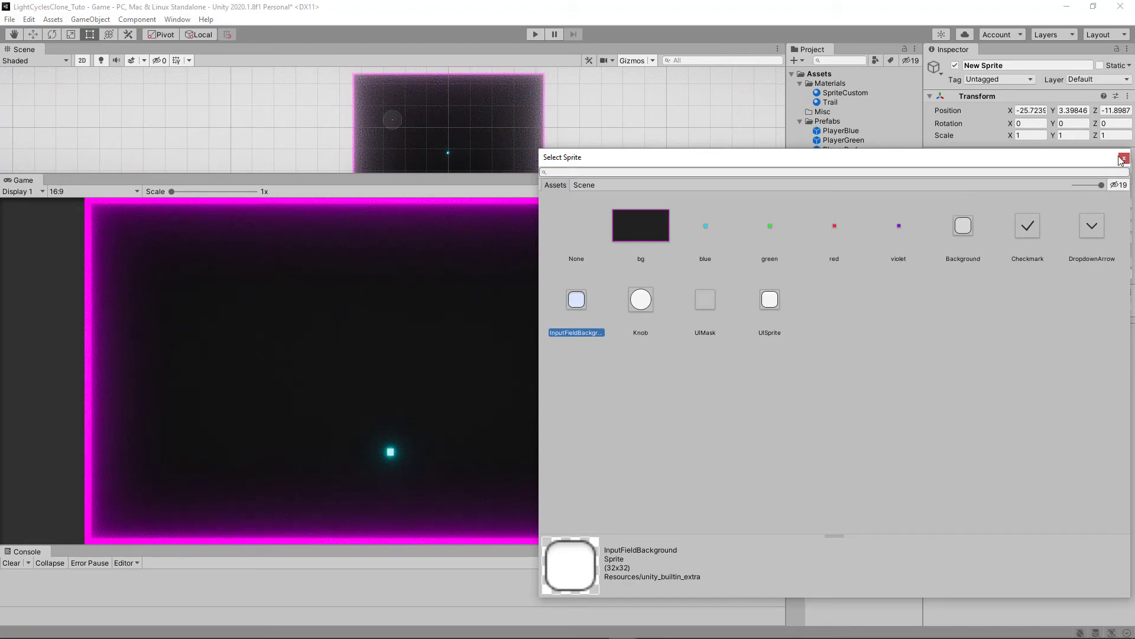
left_click(536, 163)
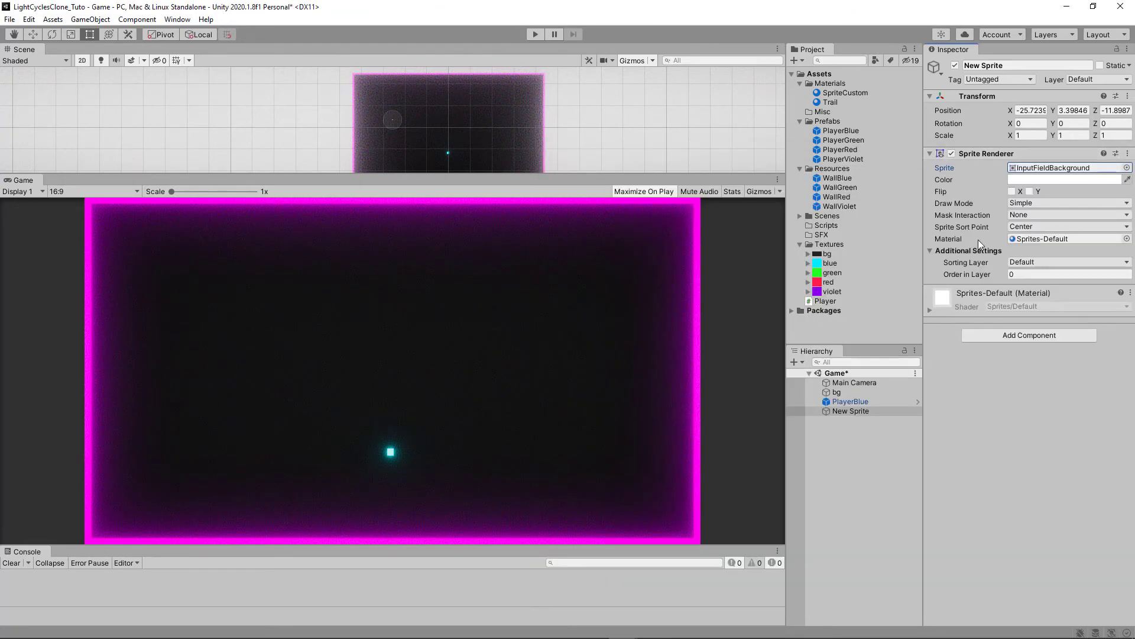
Step: Shift the new sprite along X to 8.8 with the Move tool and frame it in the scene view
left_click(855, 411)
left_click(33, 34)
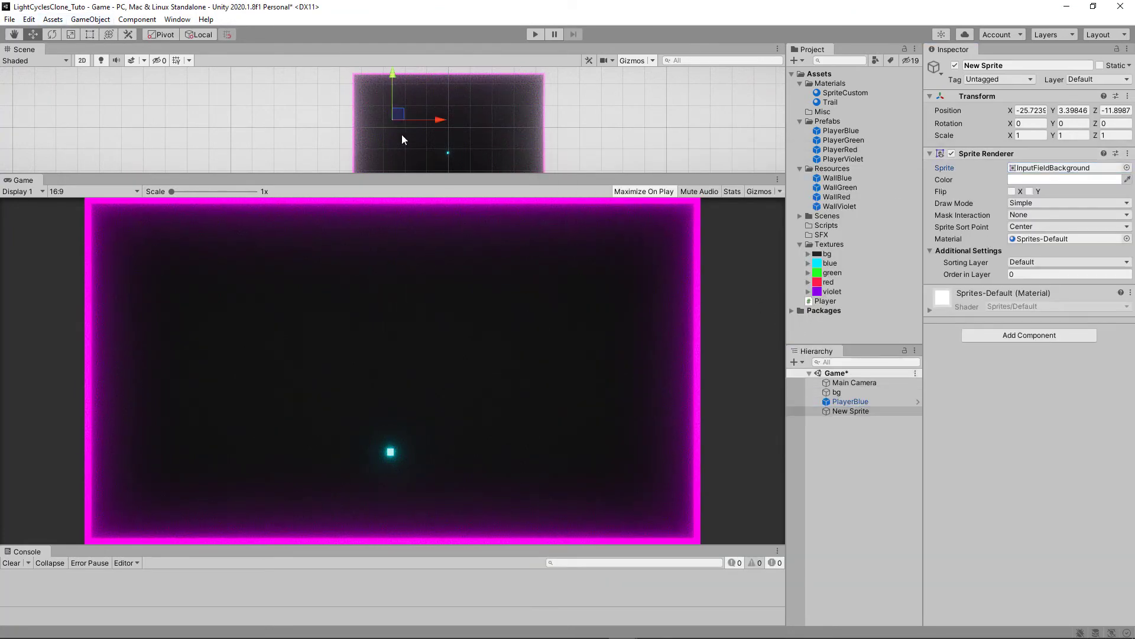
left_click_drag(432, 121, 507, 121)
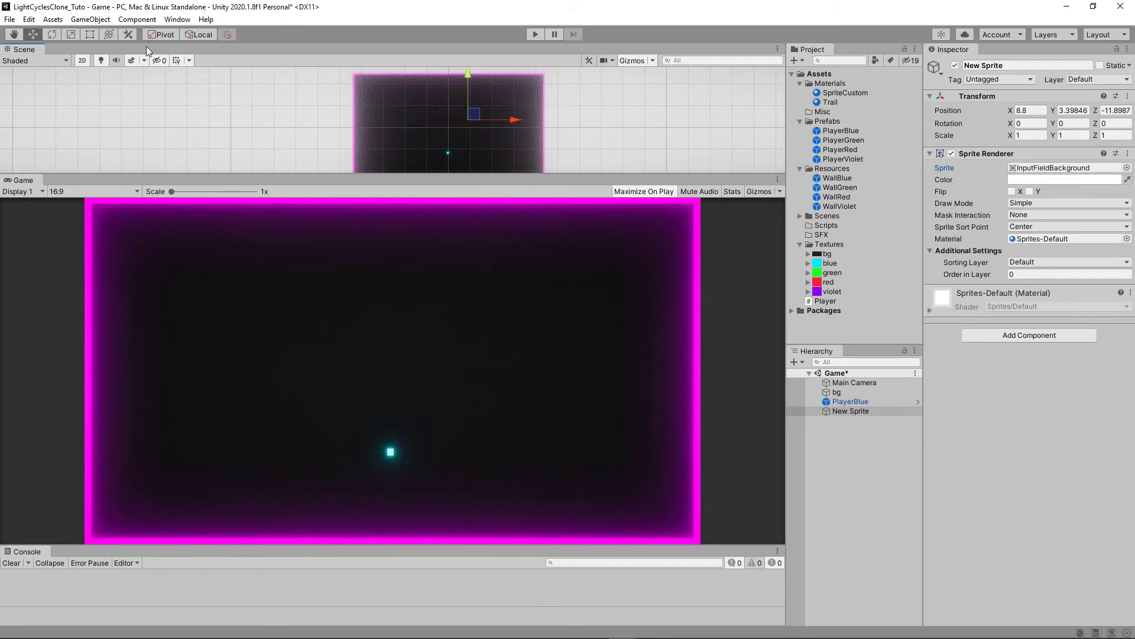
key("f")
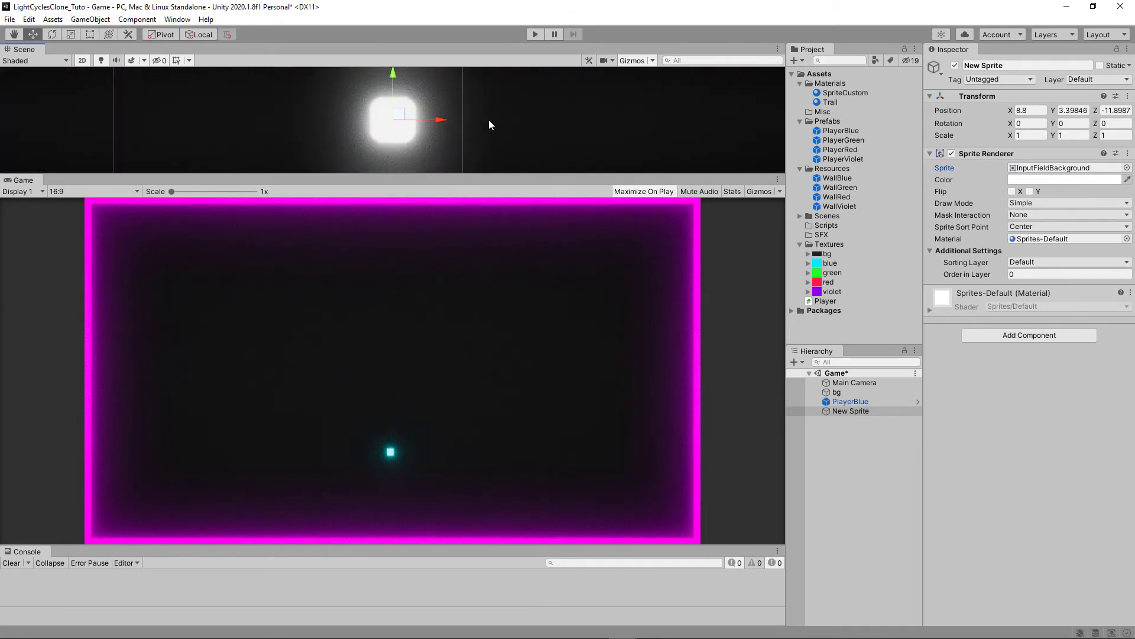
Step: Set the new sprite's scale to 10 on X, Y and Z
left_click(1029, 135)
type("10")
key("Tab")
type("10")
key("Tab")
type("10")
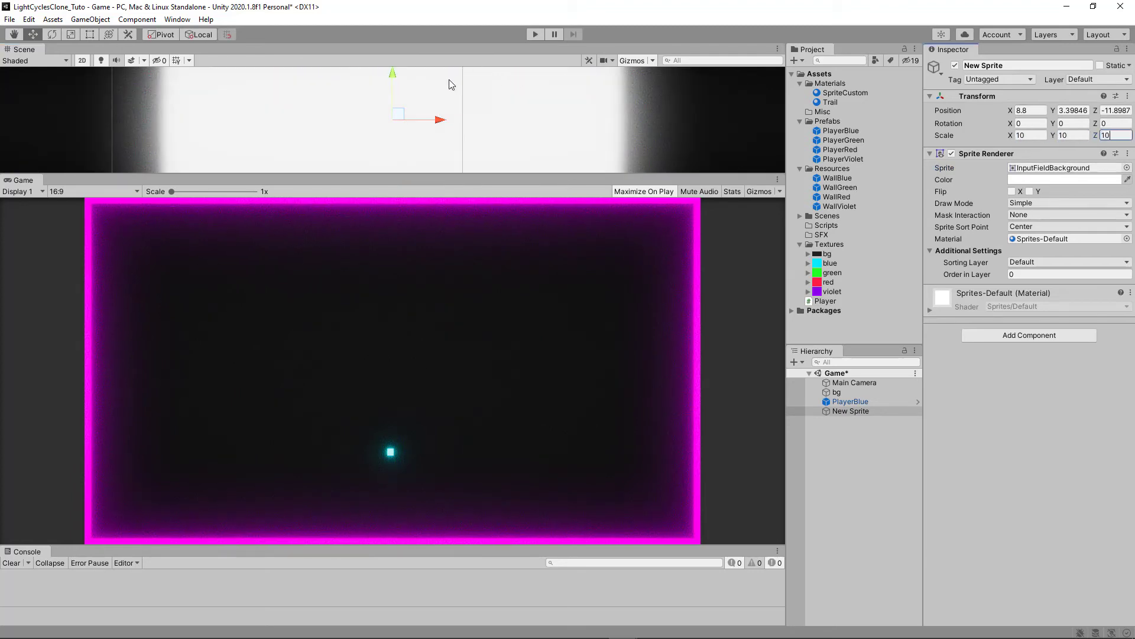
scroll(354, 130, "down", 5)
scroll(331, 129, "down", 6)
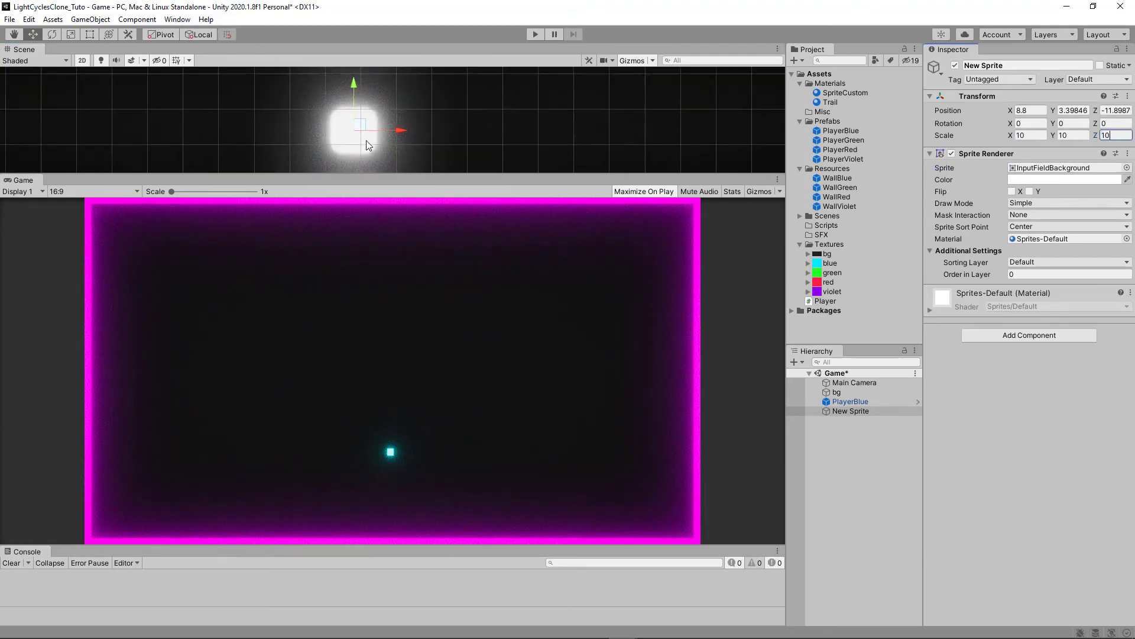
Step: Scale the new sprite uniformly up to about 159.3 and back down to about 44 with the Scale tool
left_click(76, 35)
left_click_drag(358, 135, 781, 65)
scroll(414, 155, "down", 6)
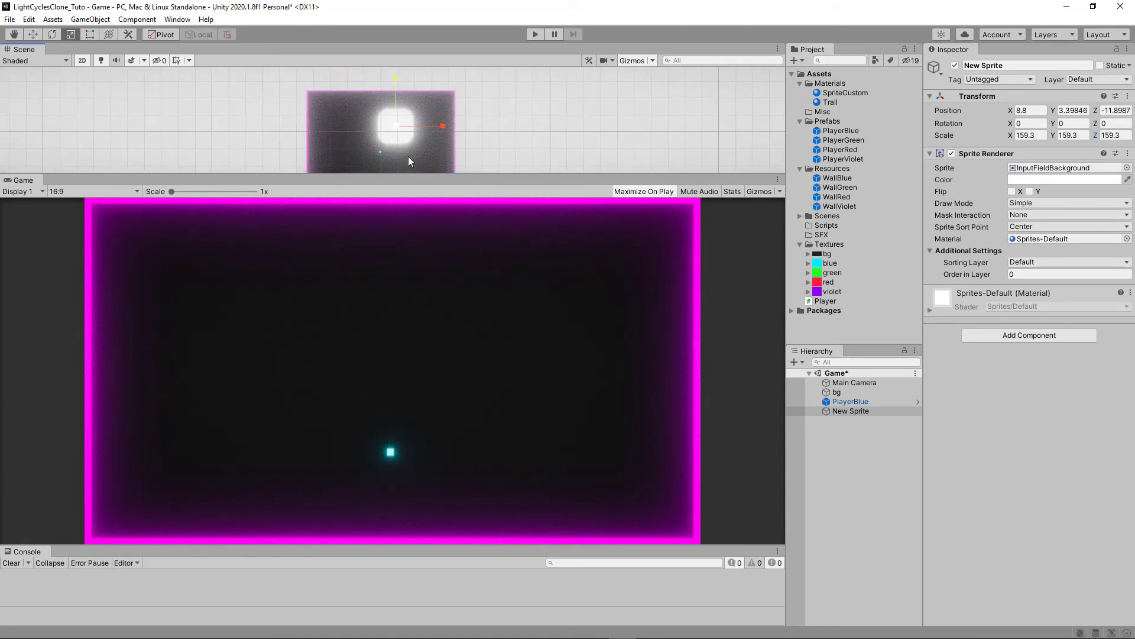
left_click_drag(395, 126, 351, 141)
left_click(353, 141)
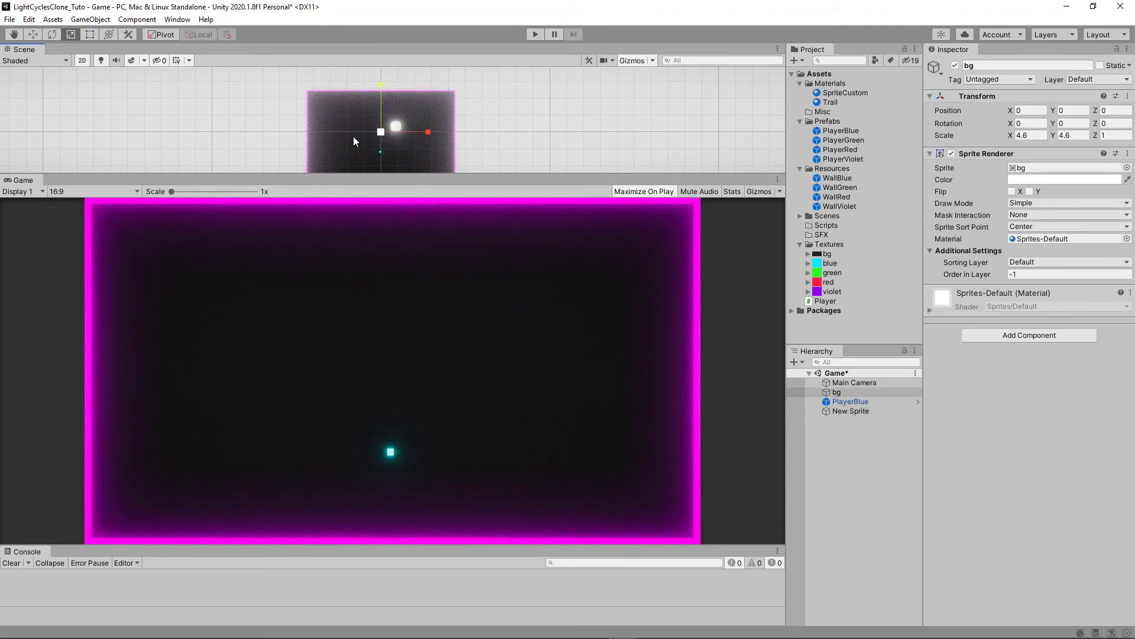
left_click(844, 402)
left_click(845, 411)
Step: Set the new sprite's Order in Layer to 1 and its position to 0, 0, 0
left_click(1025, 274)
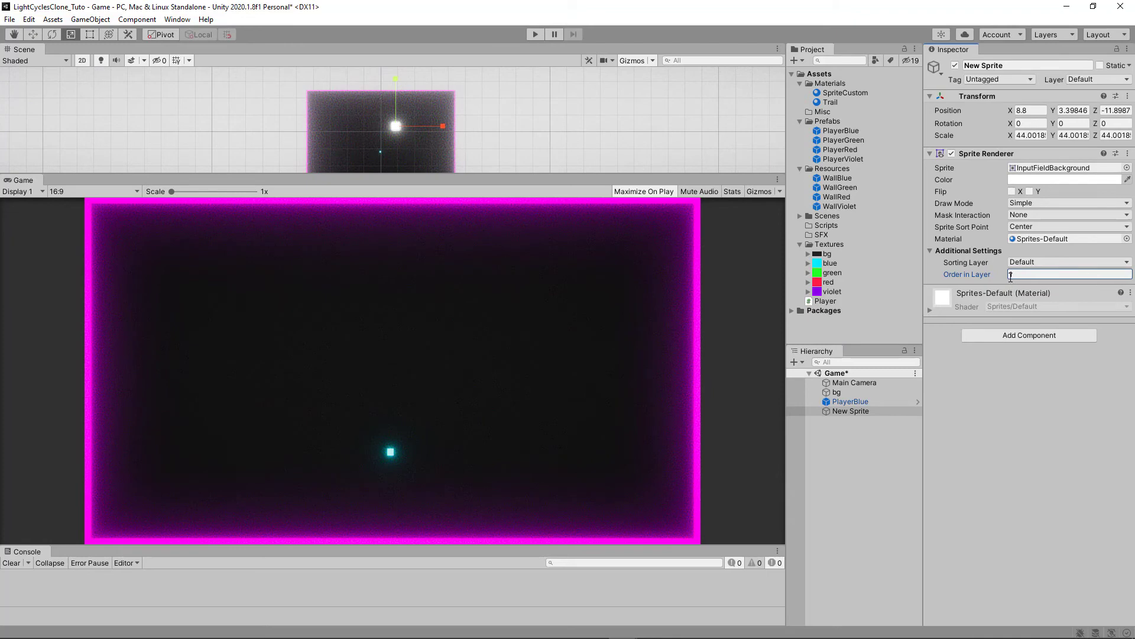
left_click(1029, 111)
type("0")
key("Tab")
type("0")
key("Tab")
type("0")
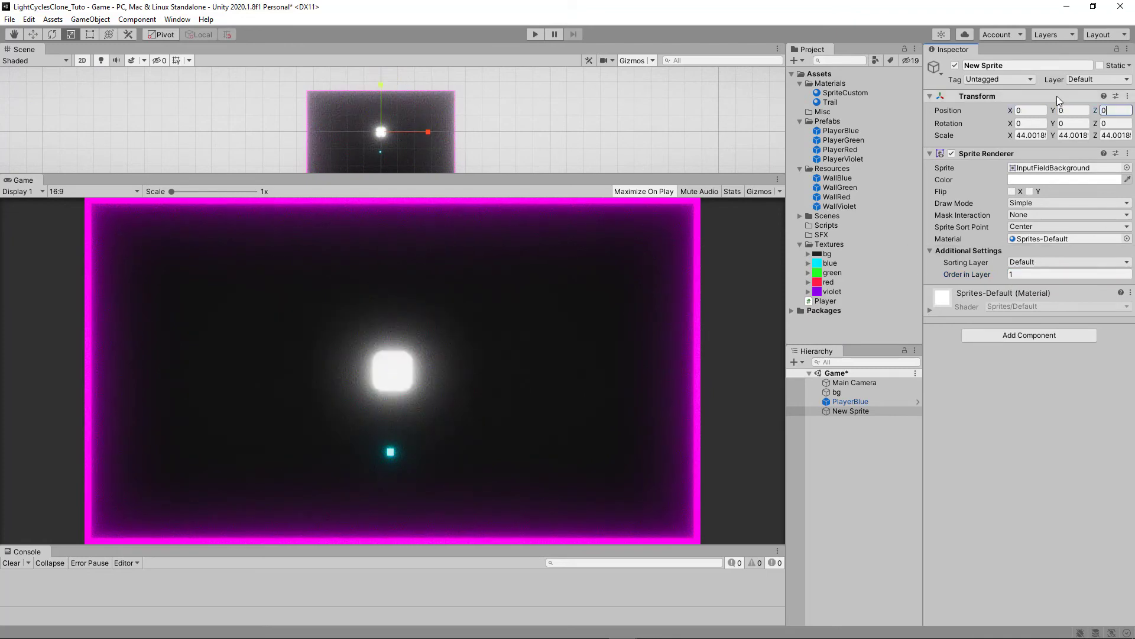
Step: Scale the new sprite uniformly down to about 9.62 and assign the Trail material to its Sprite Renderer
left_click_drag(377, 133, 352, 159)
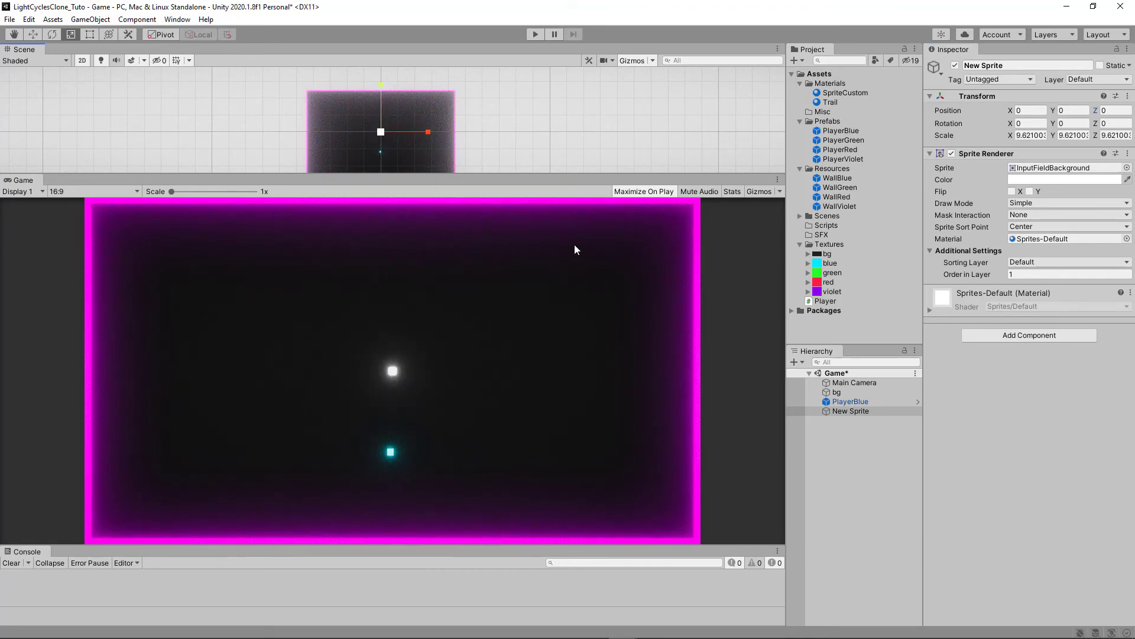
left_click(34, 35)
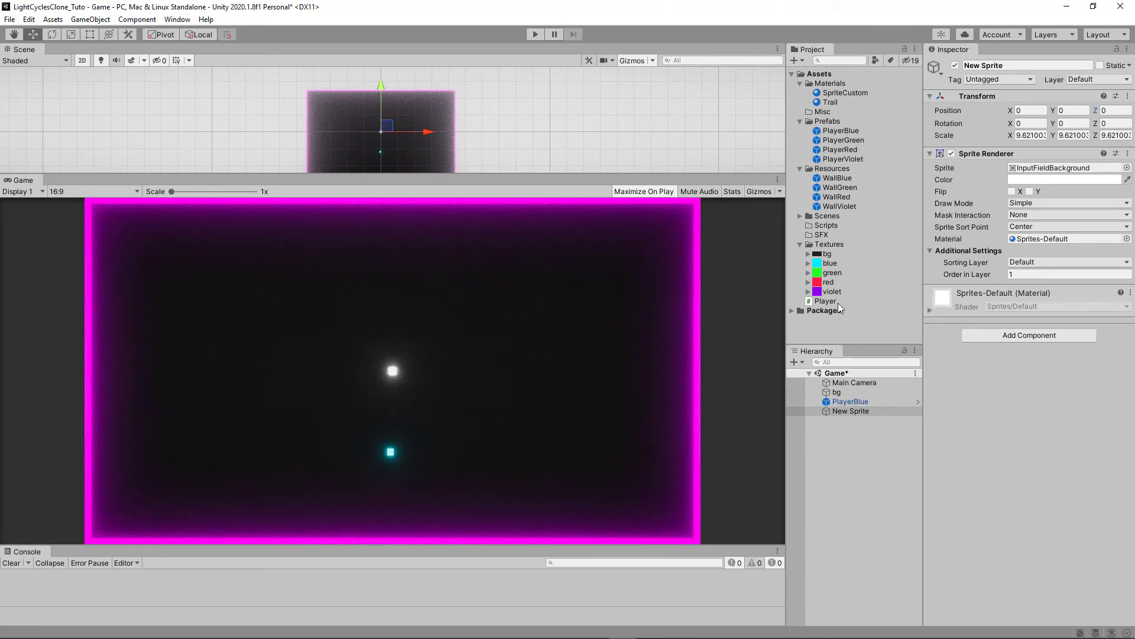
left_click_drag(828, 103, 1027, 241)
left_click(1026, 240)
Step: Try the Standard shader on the Trail material and undo the shader change
left_click(831, 103)
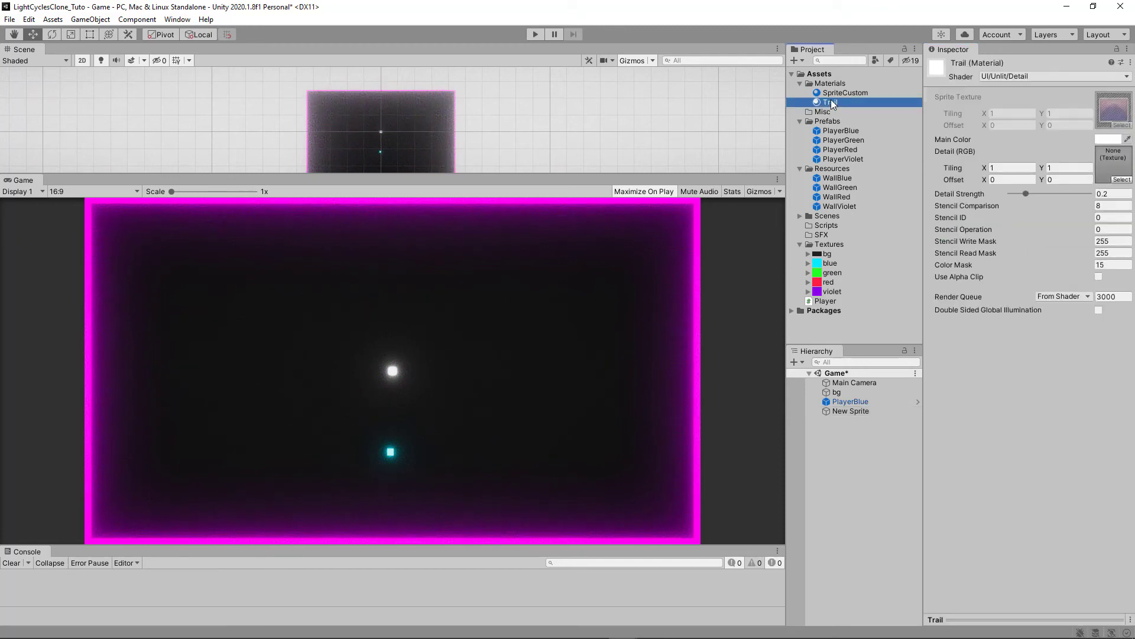
left_click(1006, 77)
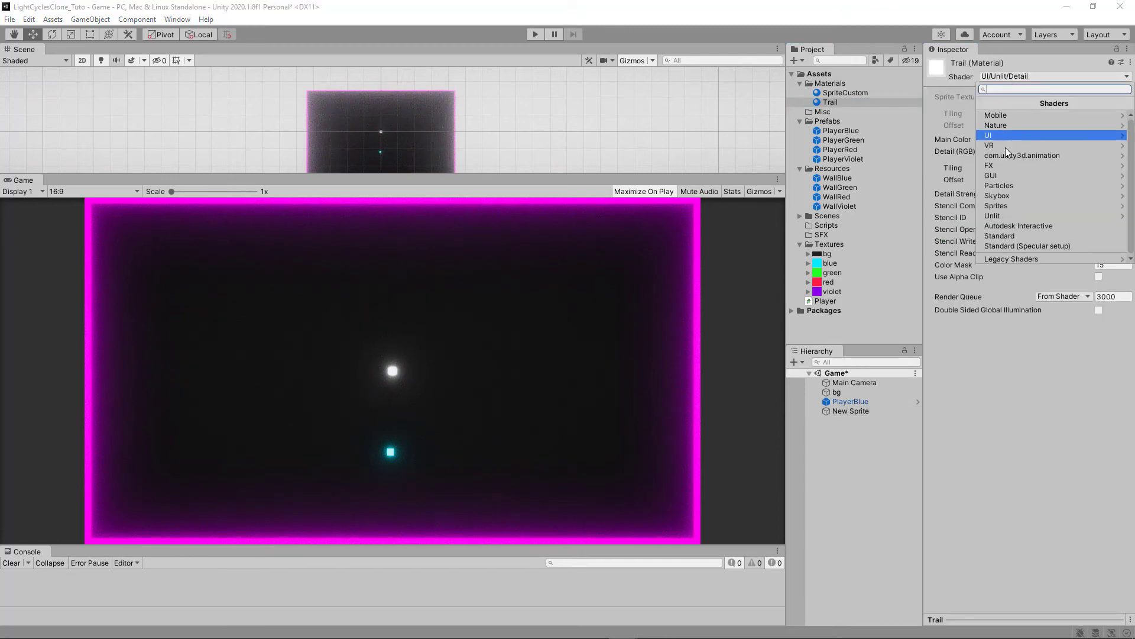
left_click(1026, 236)
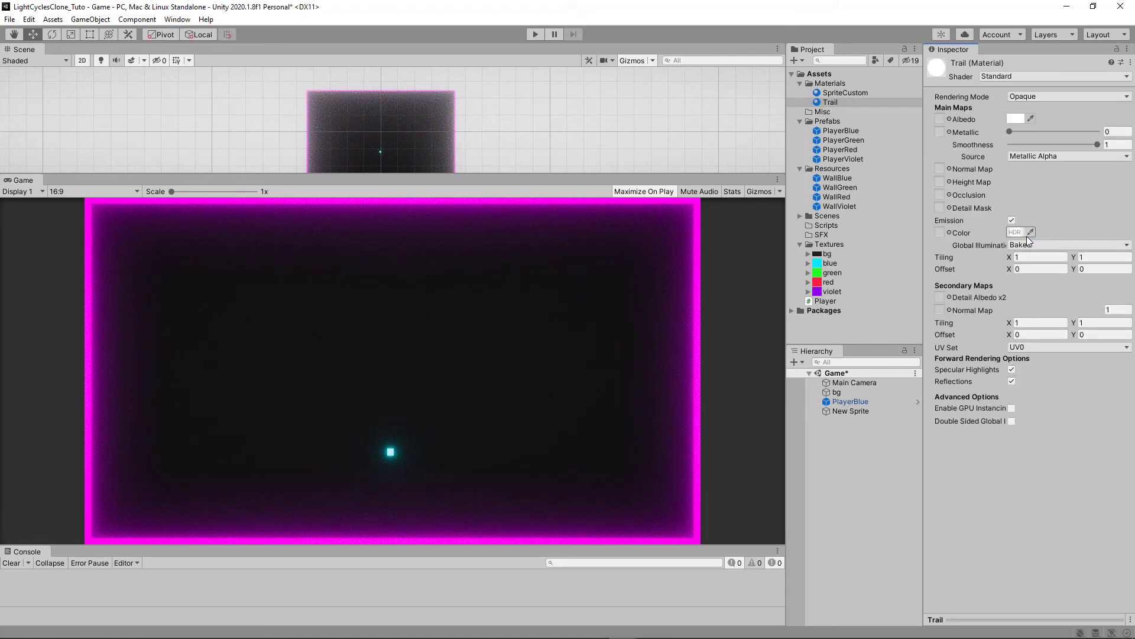
key("ctrl+z")
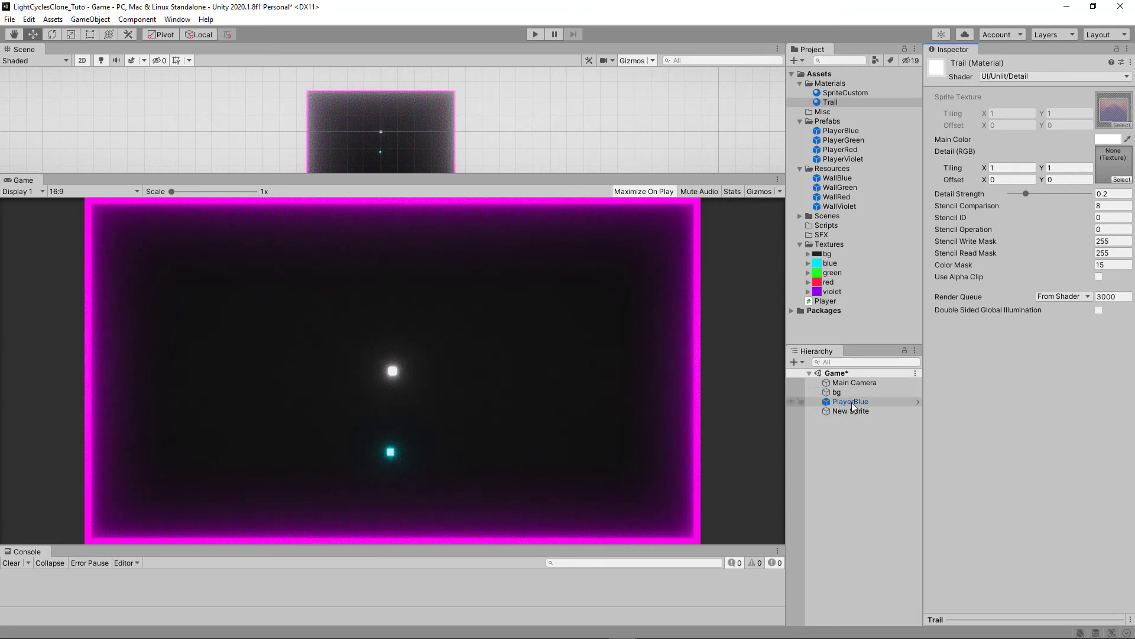
Step: Make the new sprite a child of PlayerBlue and set its local position to 0, 0, 0
left_click_drag(848, 410, 854, 402)
left_click(1009, 112)
type("0.3")
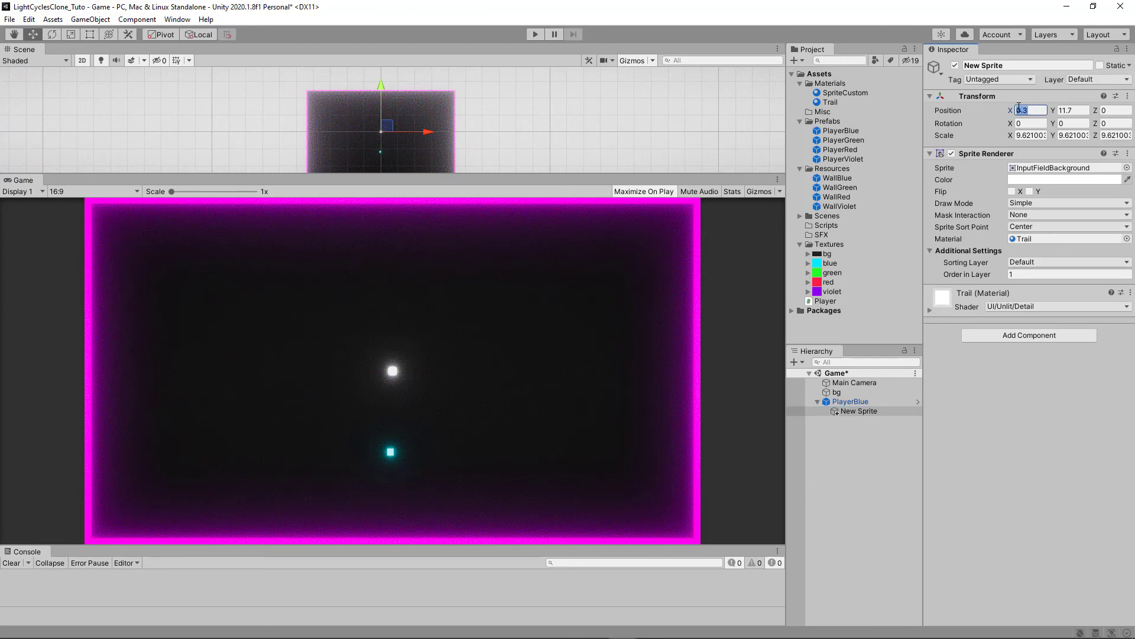
key("Tab")
type("0")
key("Tab")
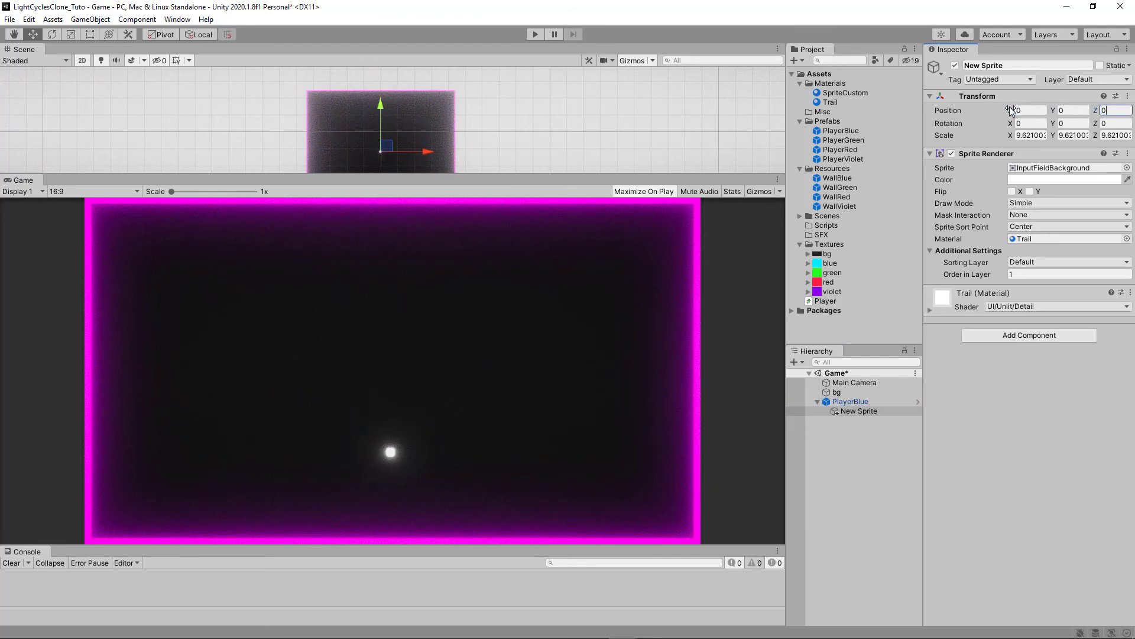
Step: Play-test the game, steering the blue player through many turns to check its white glowing head against the trail, and stop play mode
left_click(533, 34)
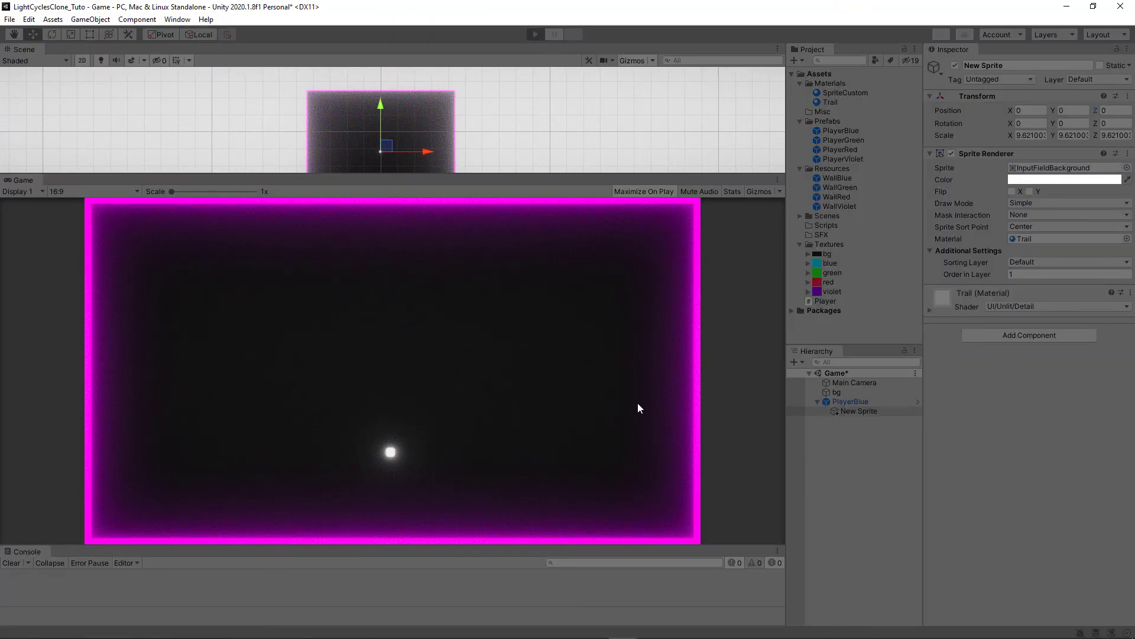
key("Right")
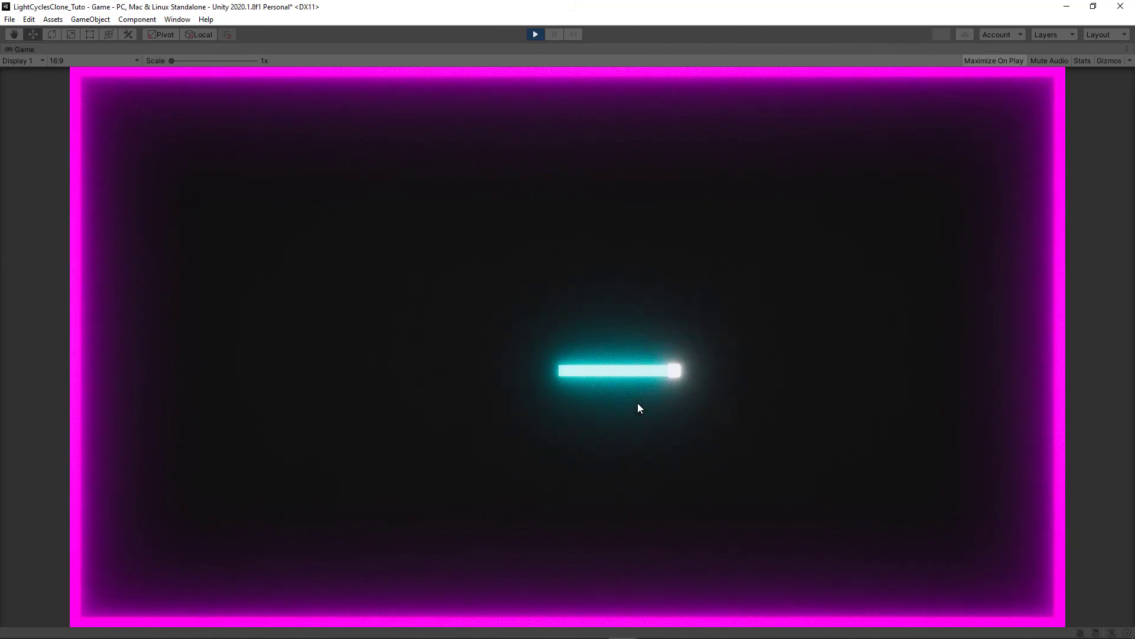
key("Up")
key("Left")
key("Down")
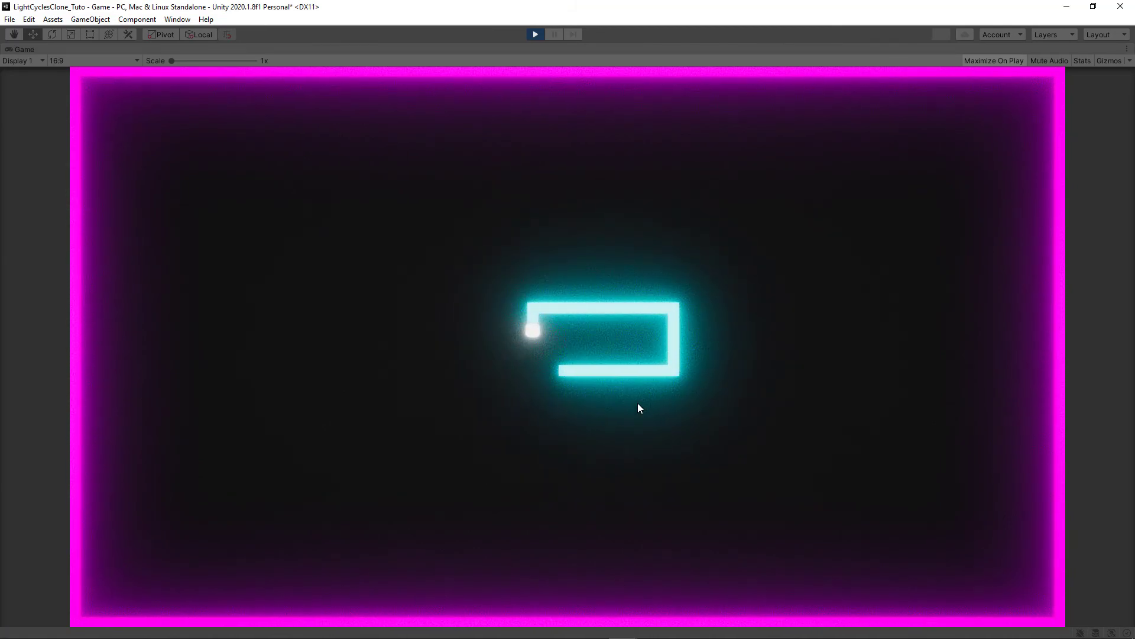
key("Left")
key("Up")
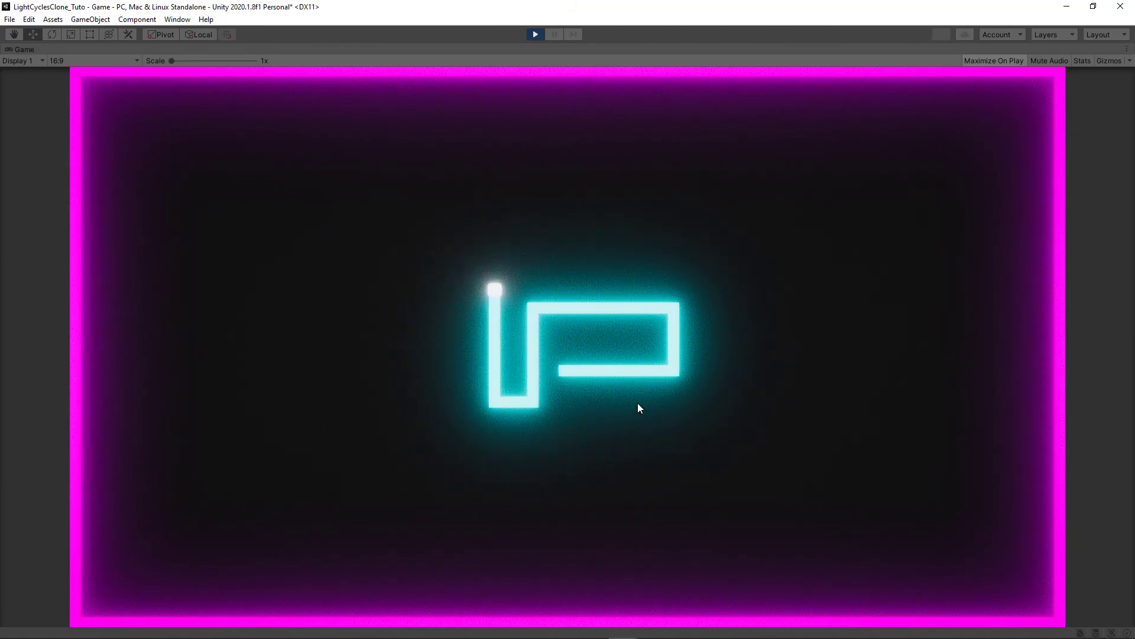
key("Right")
key("Down")
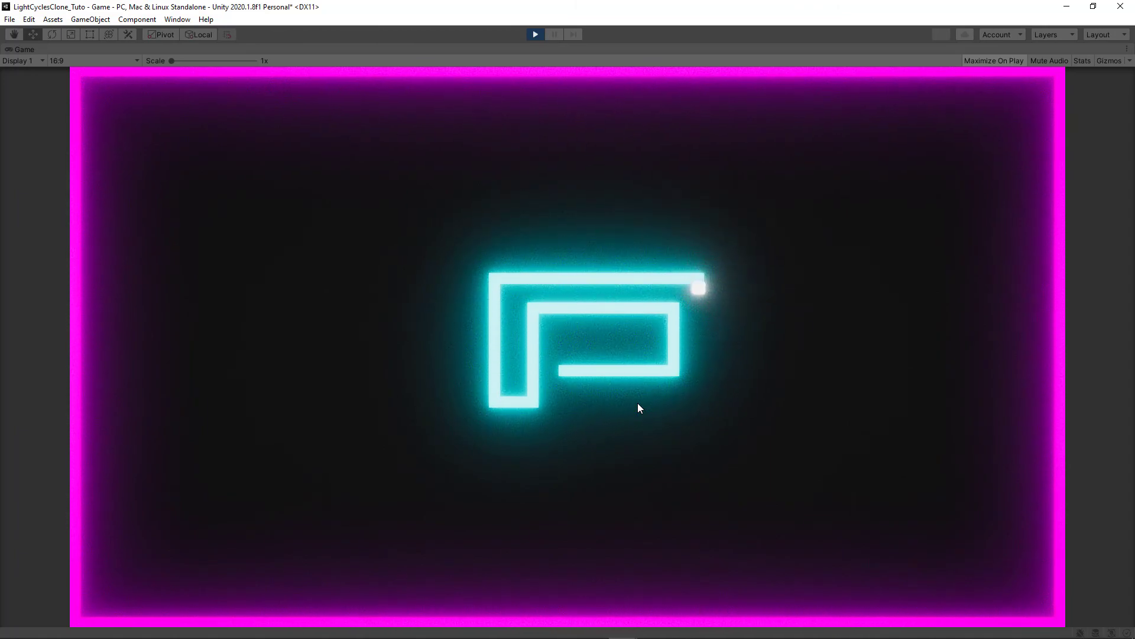
key("Left")
key("Down")
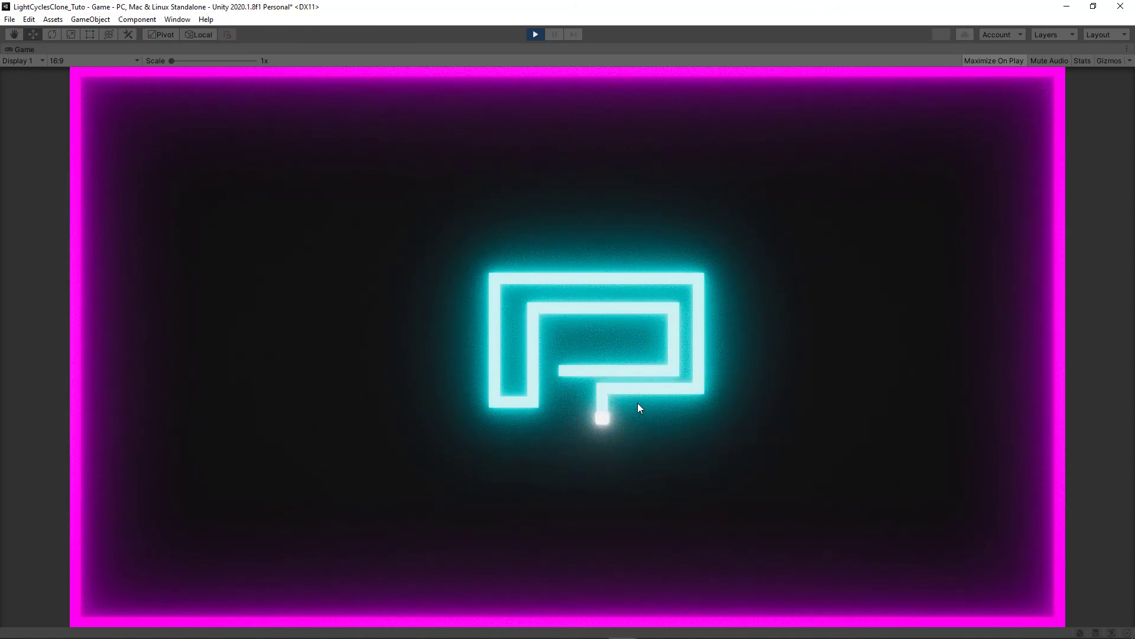
key("Right")
key("Up")
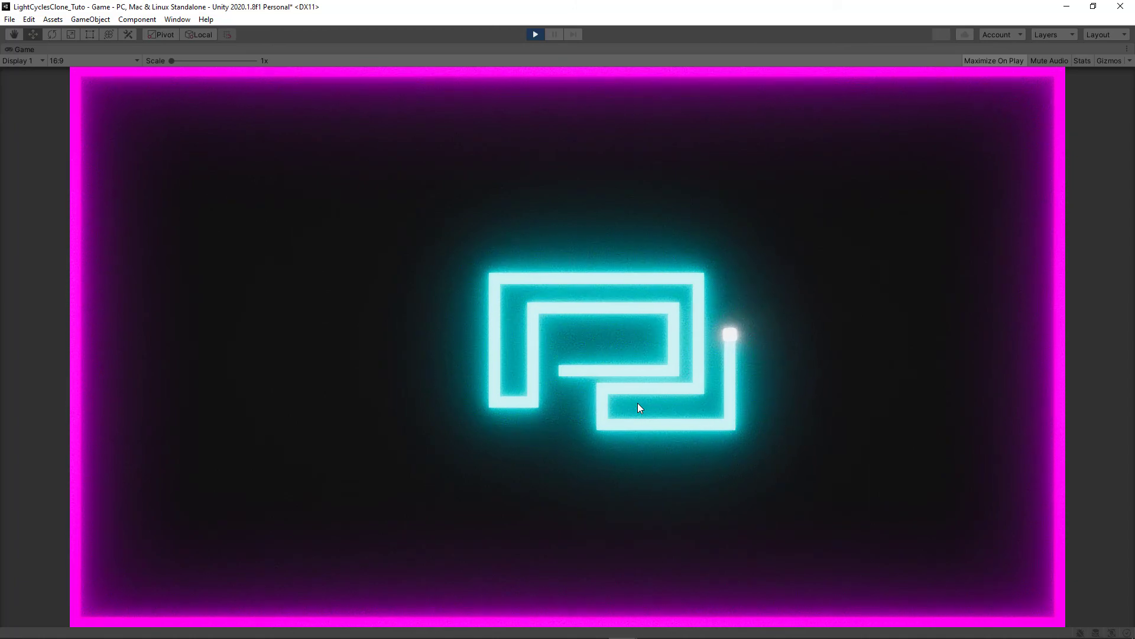
key("Left")
key("Up")
key("Left")
key("Up")
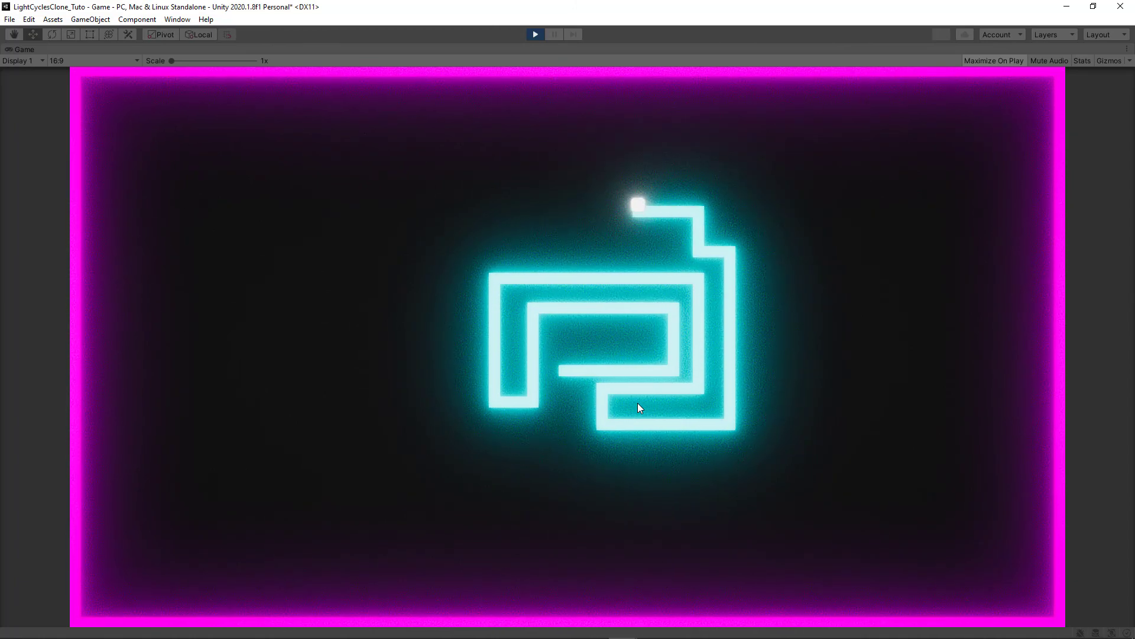
key("Left")
key("Up")
key("Left")
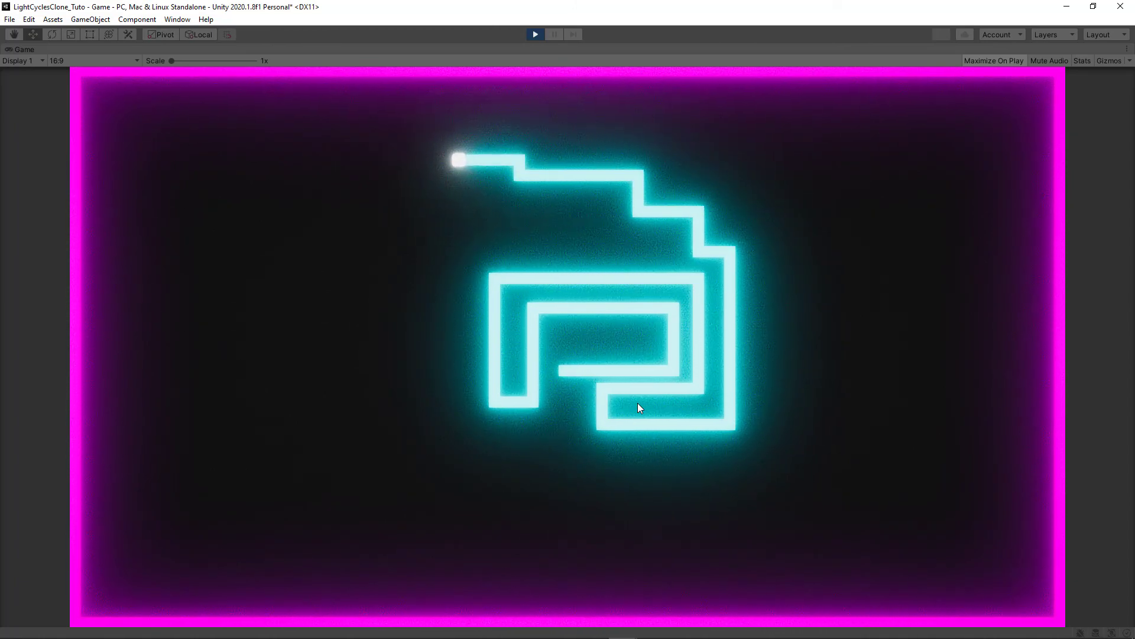
key("Down")
key("Left")
key("Down")
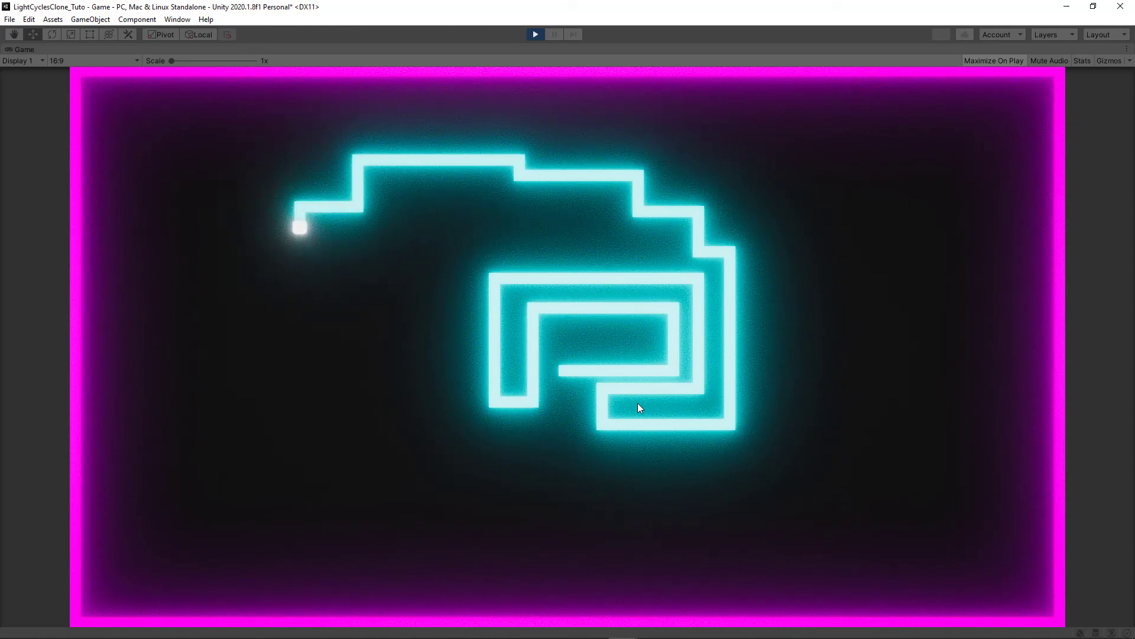
key("Right")
key("Down")
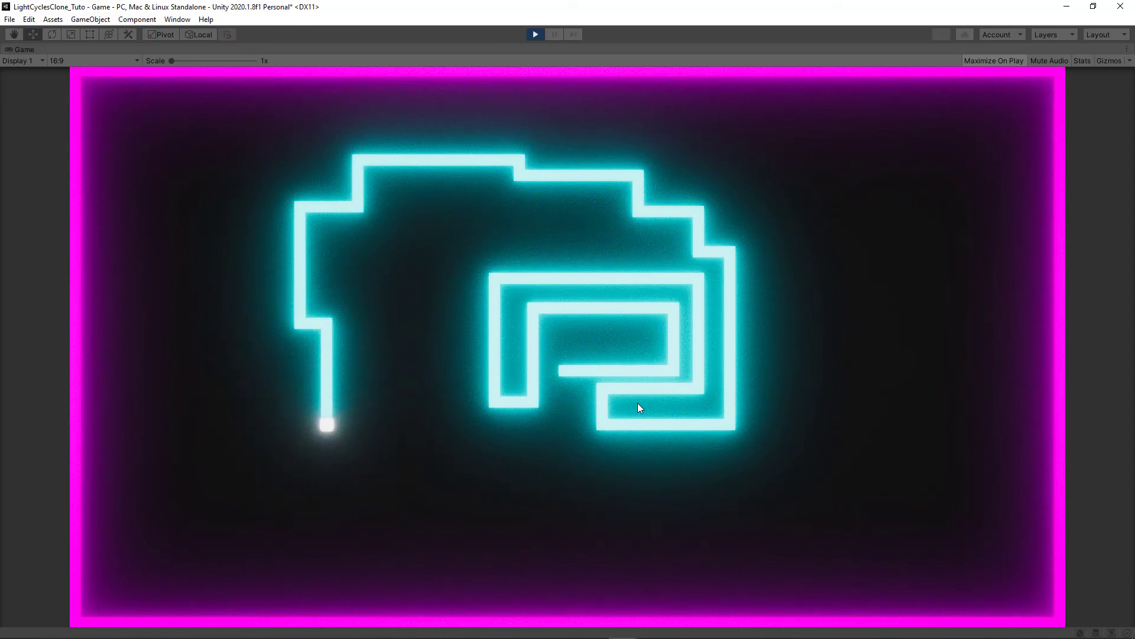
key("Right")
key("Up")
key("Right")
key("Down")
key("Right")
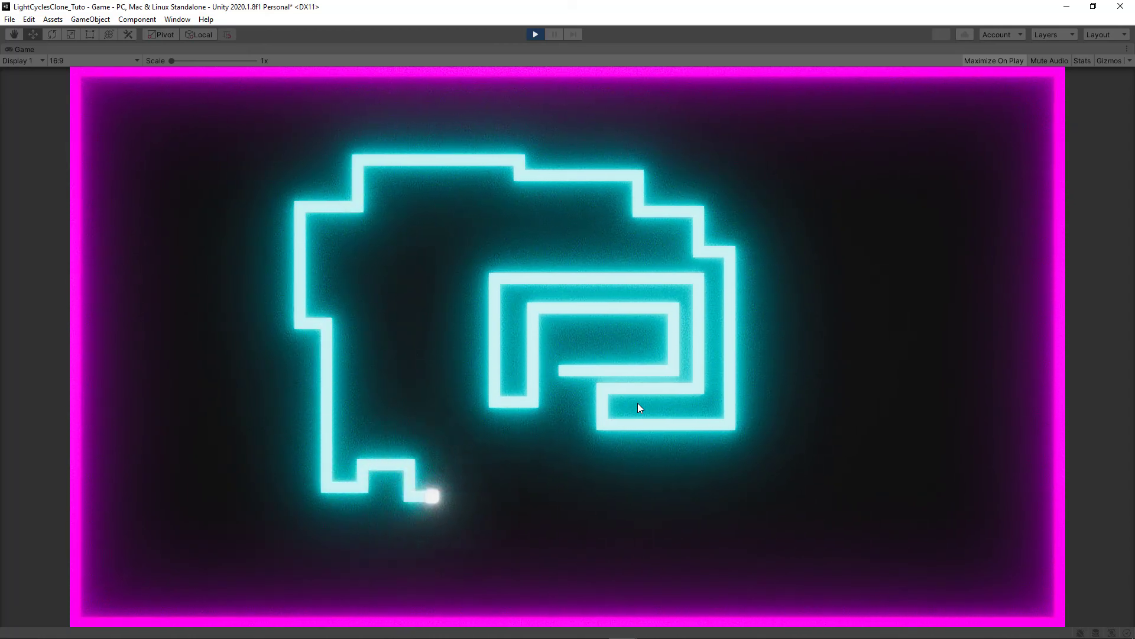
key("Up")
key("Right")
key("Down")
key("Left")
key("Down")
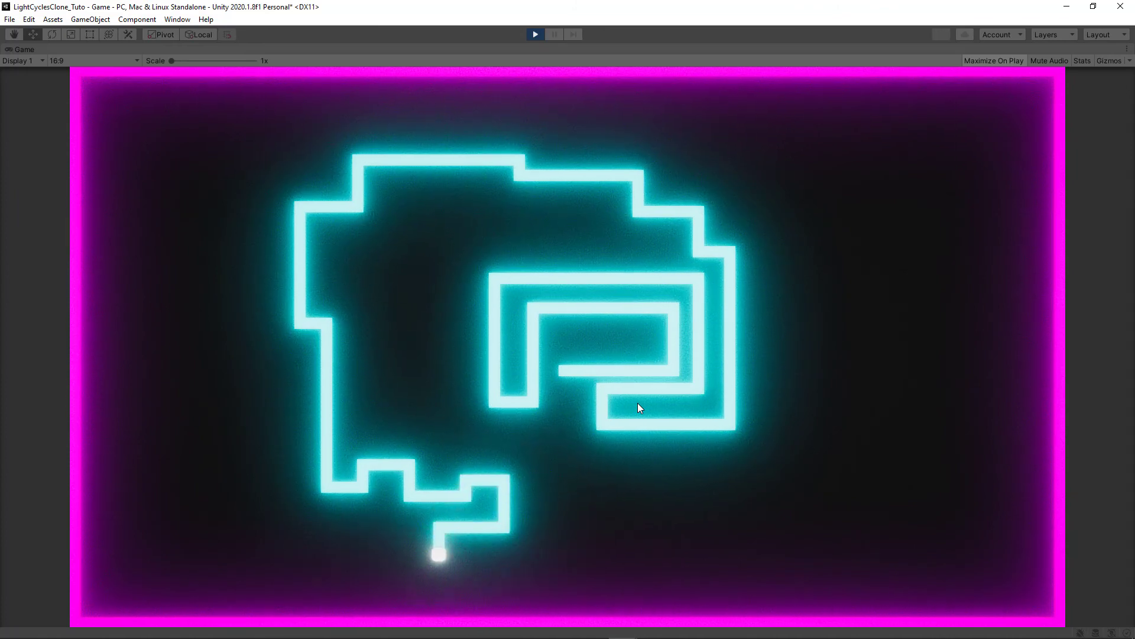
key("Left")
key("Up")
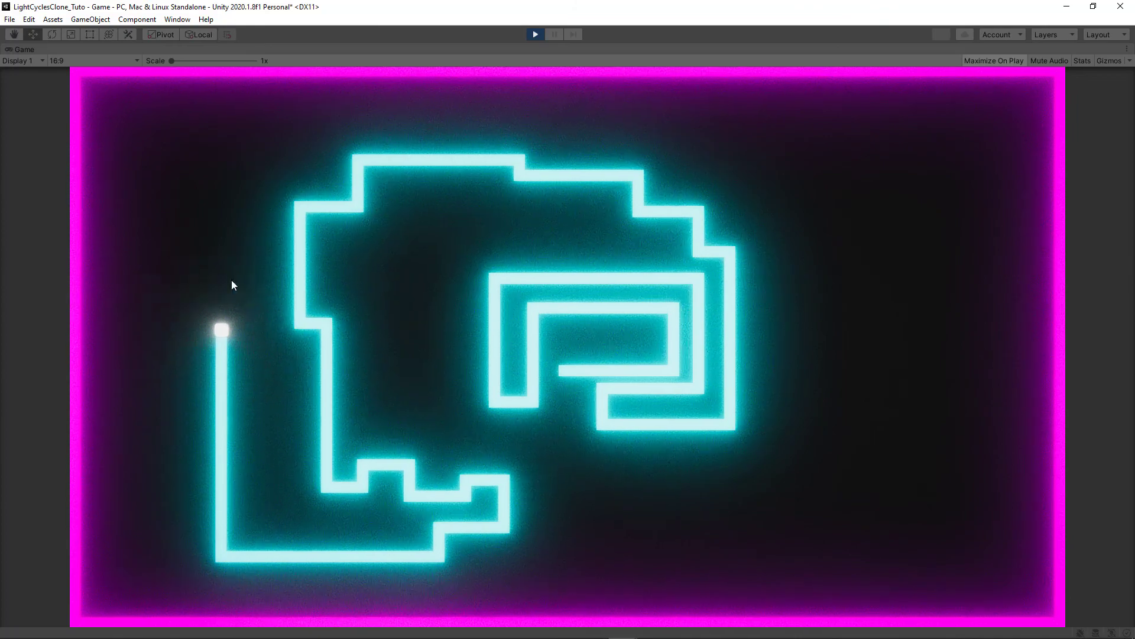
left_click(536, 36)
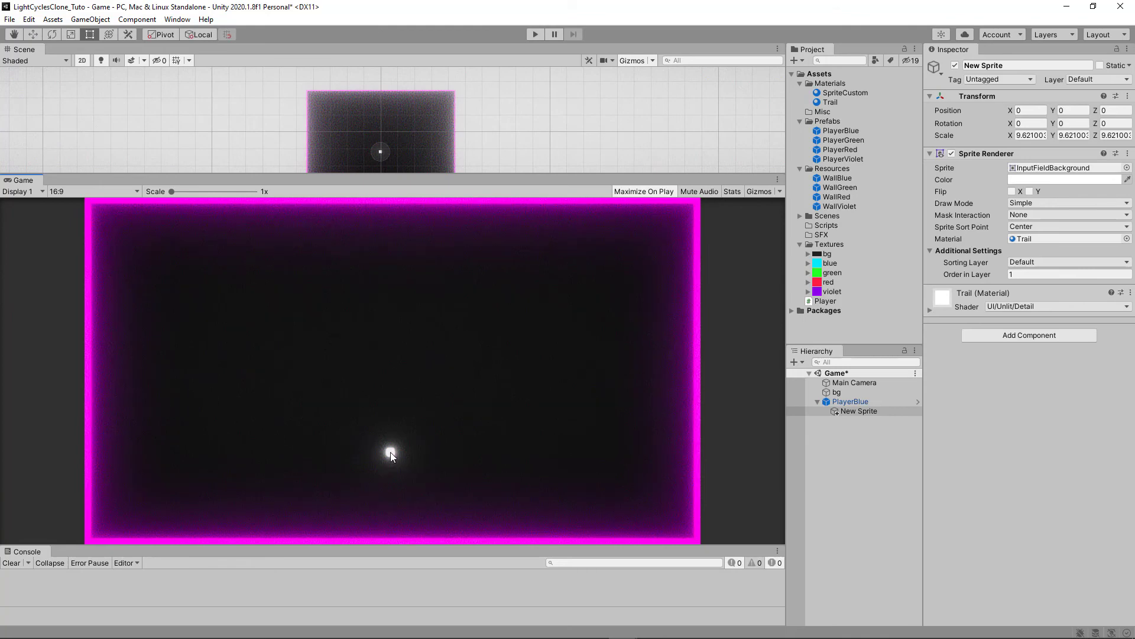
Step: Lower the alpha of the new sprite's Sprite Renderer color to a little over half, keeping it white
left_click(1072, 179)
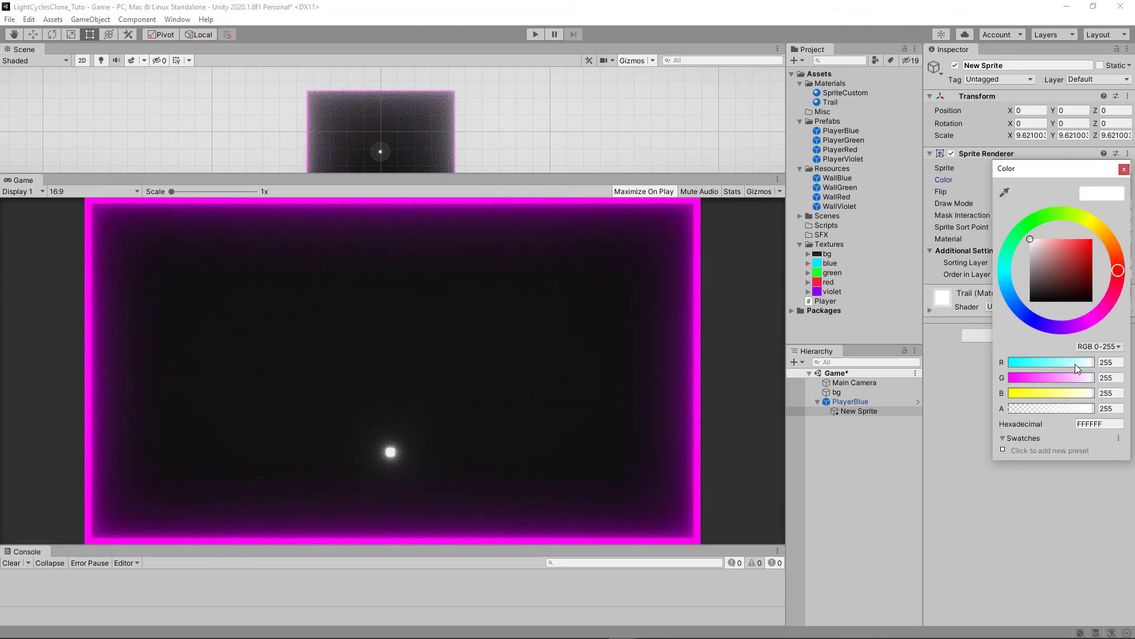
left_click_drag(1091, 408, 1056, 410)
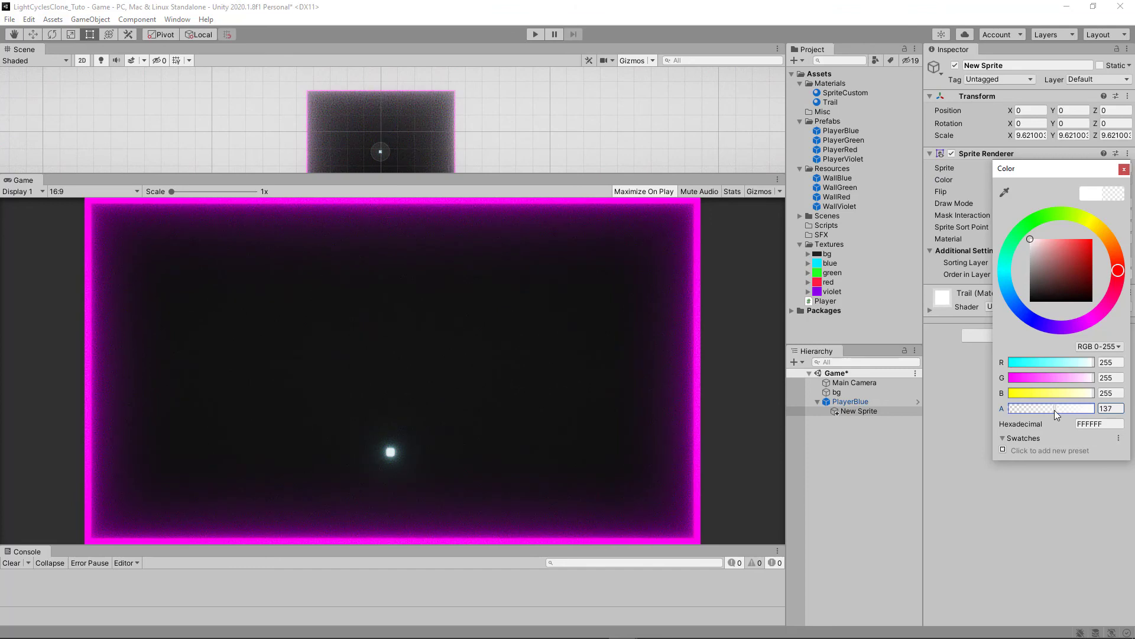
left_click(1111, 408)
left_click(1124, 169)
Step: Play-test the more transparent head through a few turns, and collapse PlayerBlue's children in the hierarchy after stopping the game
left_click(536, 33)
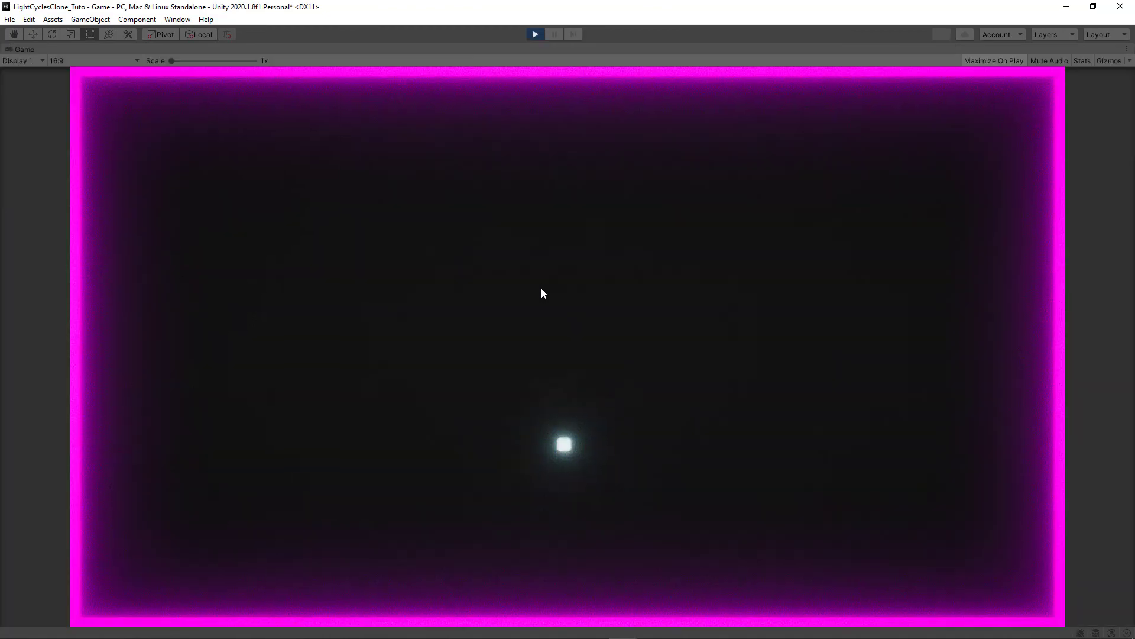
key("Down")
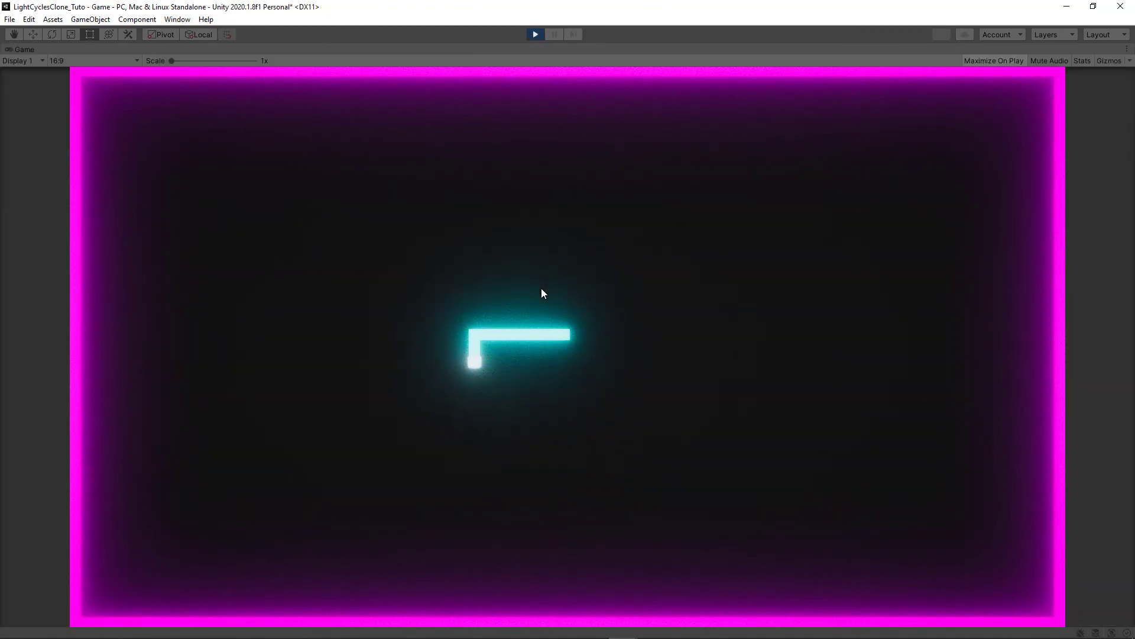
key("Right")
key("Up")
key("Right")
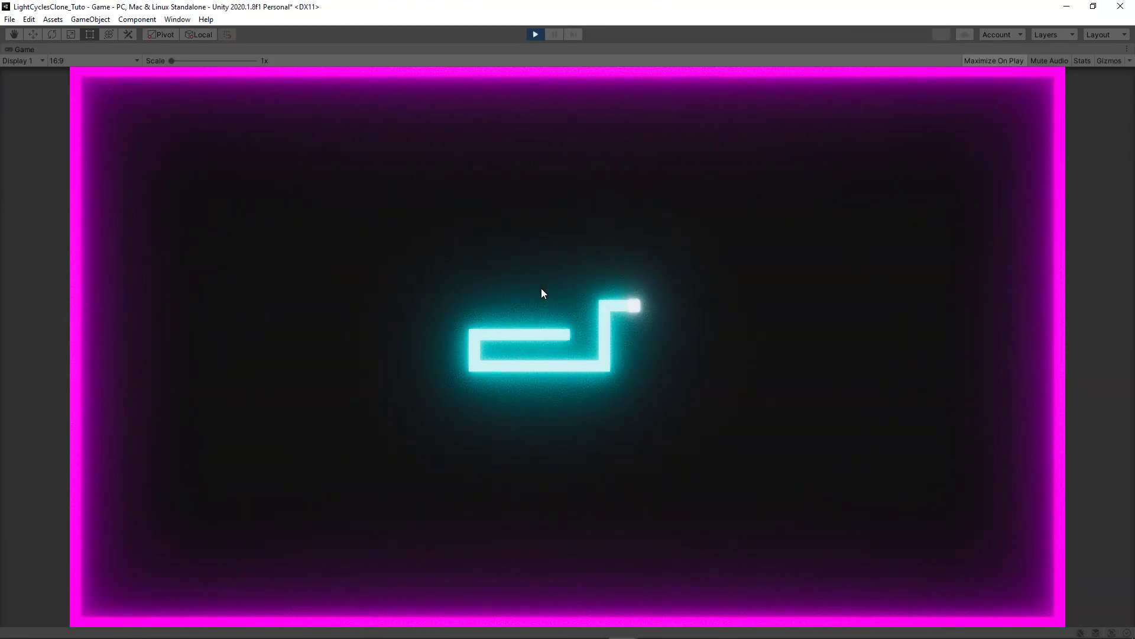
left_click(536, 37)
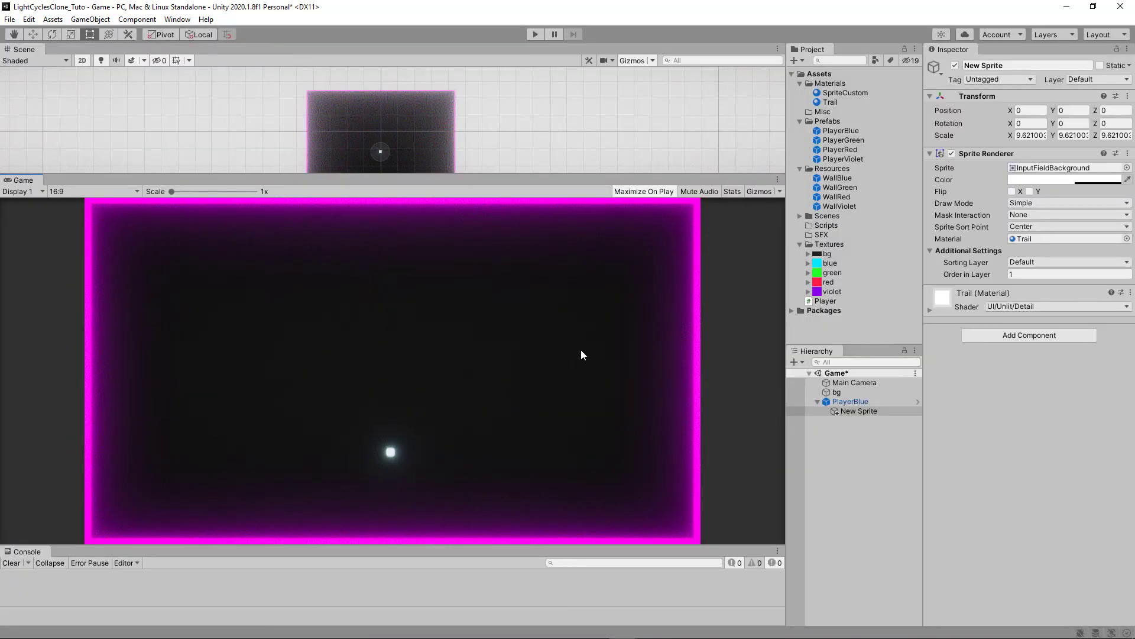
left_click(869, 483)
left_click(817, 402)
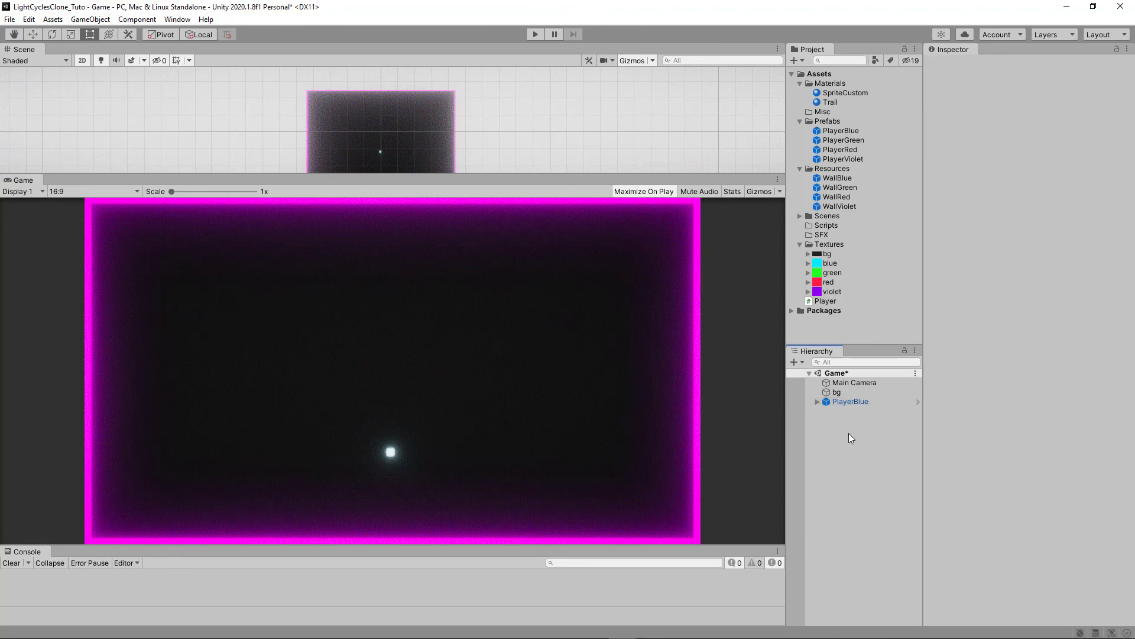